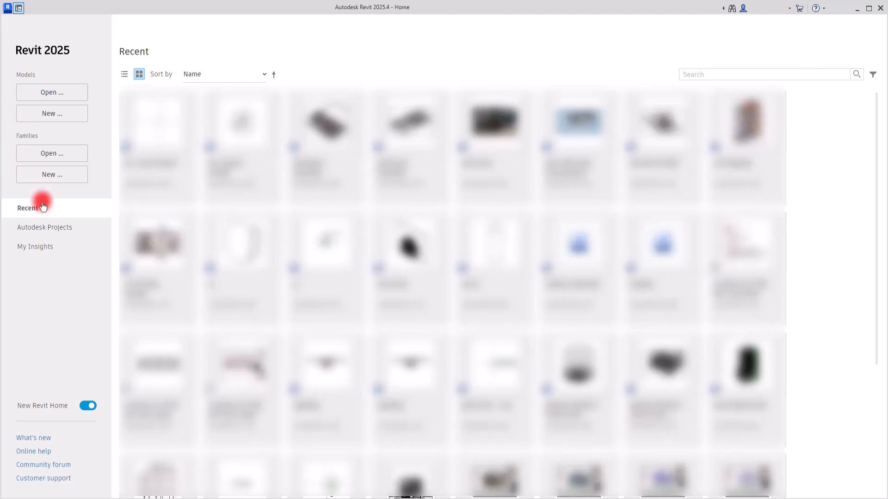
Create a new family from the Metric Generic Model.rft template in the English templates folder.
click(44, 178)
click(350, 98)
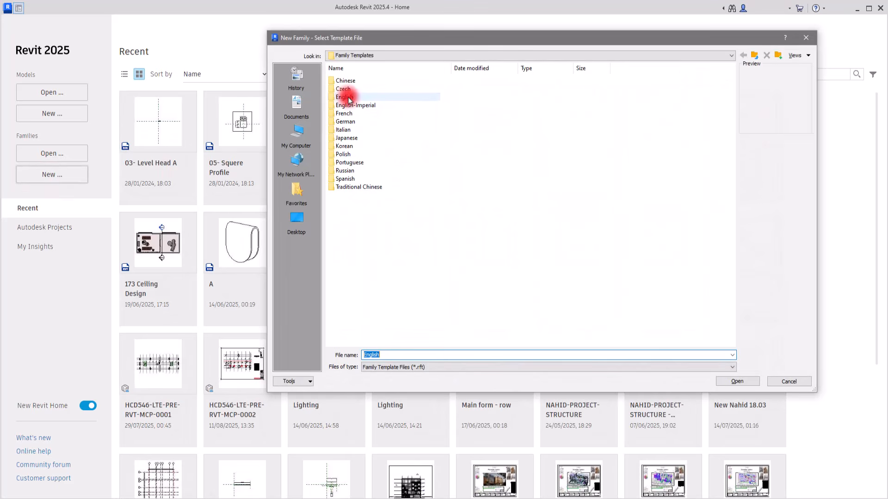
double_click(348, 98)
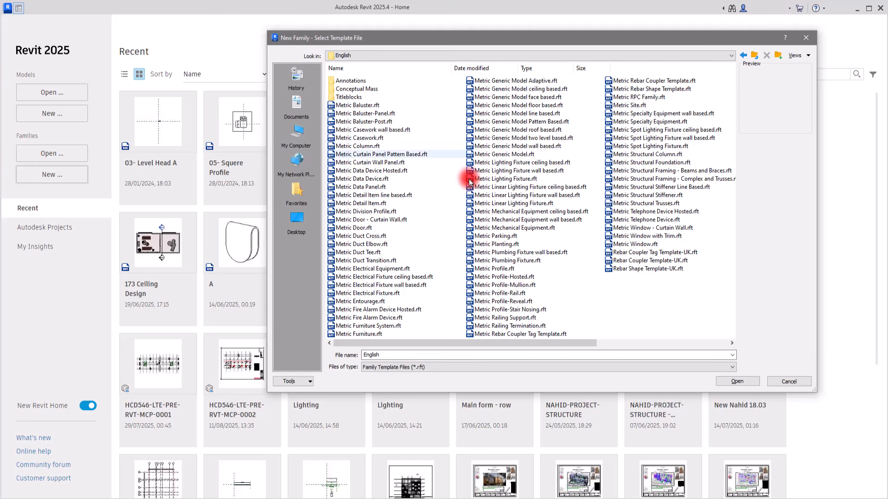
click(506, 154)
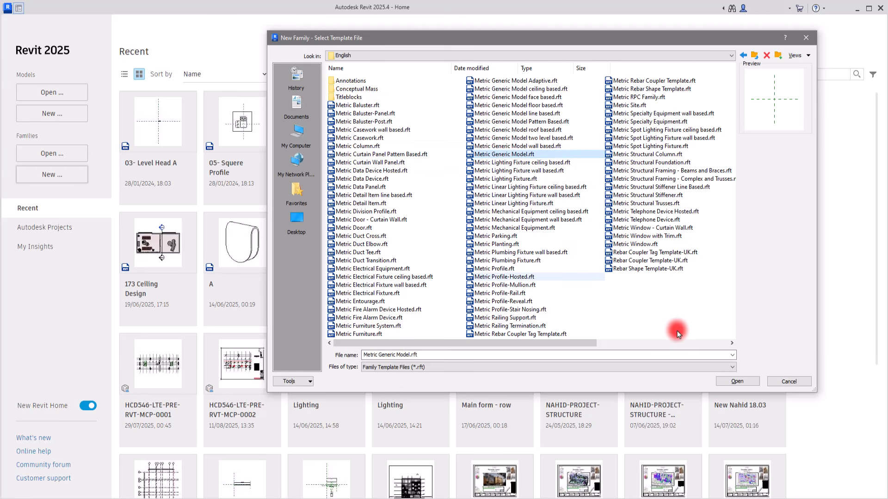
click(753, 382)
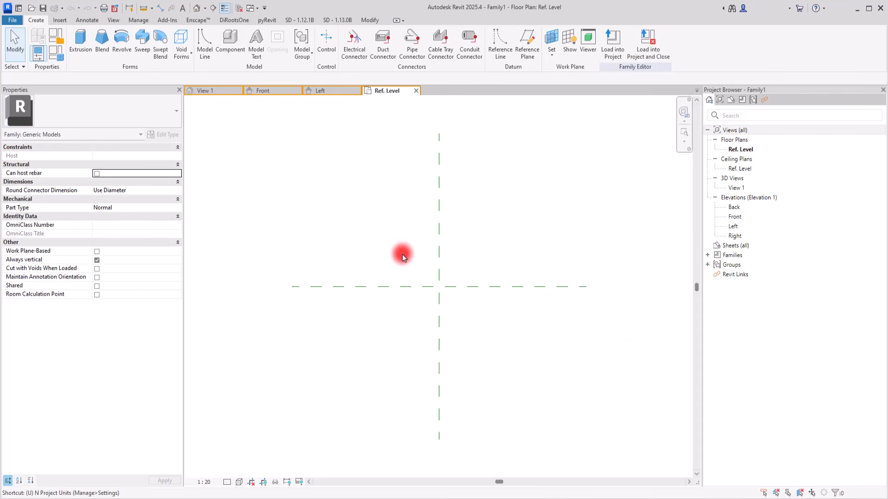
Configure the project length units to meters with 2 decimal places.
key(u)
key(n)
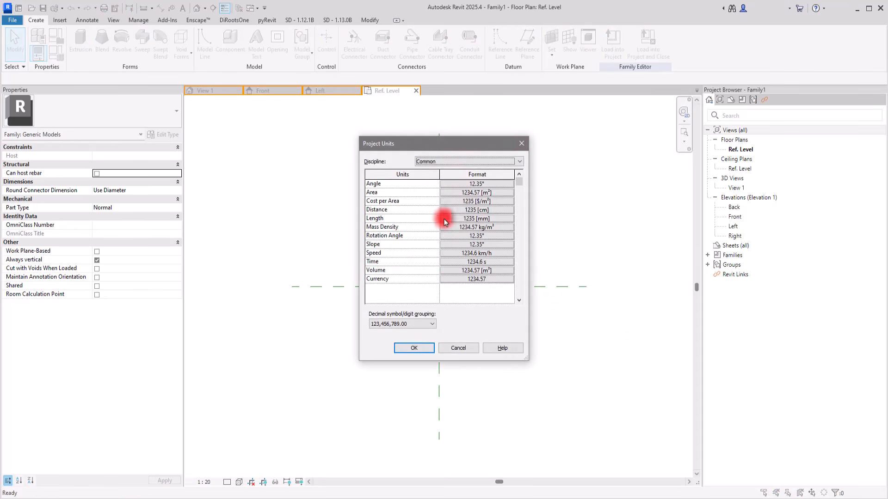
click(460, 220)
click(253, 206)
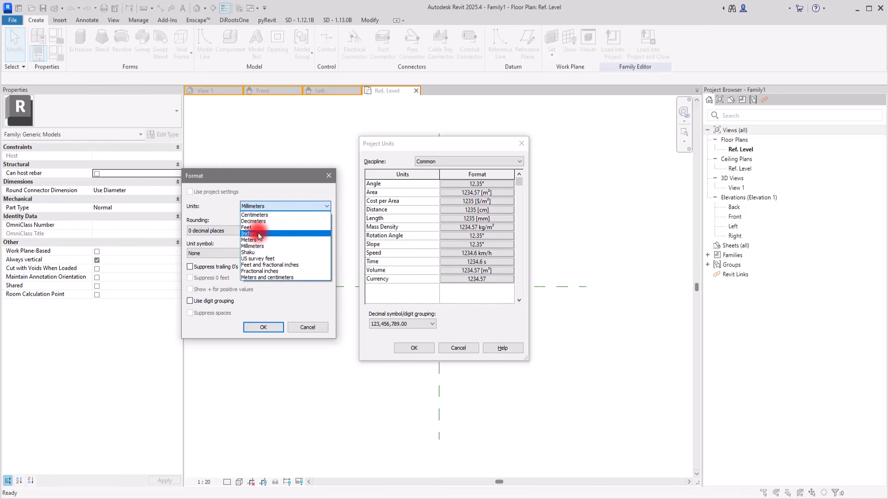
click(259, 234)
click(218, 230)
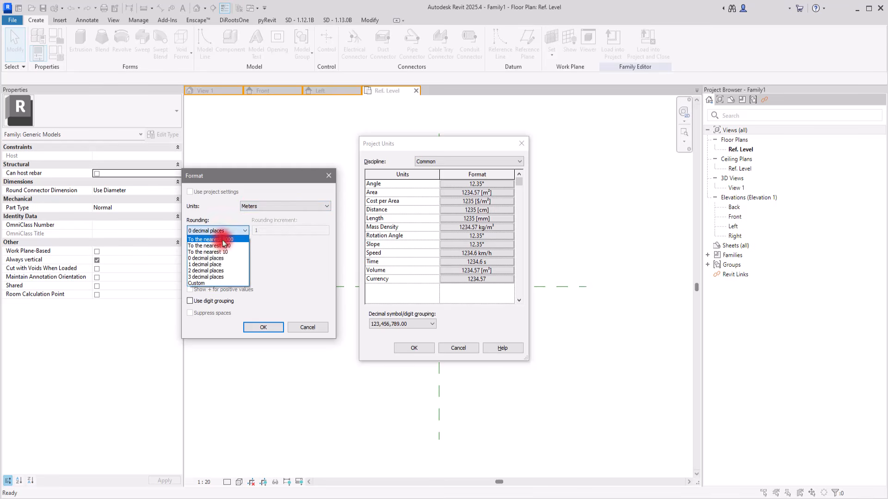
click(204, 271)
click(263, 327)
click(401, 353)
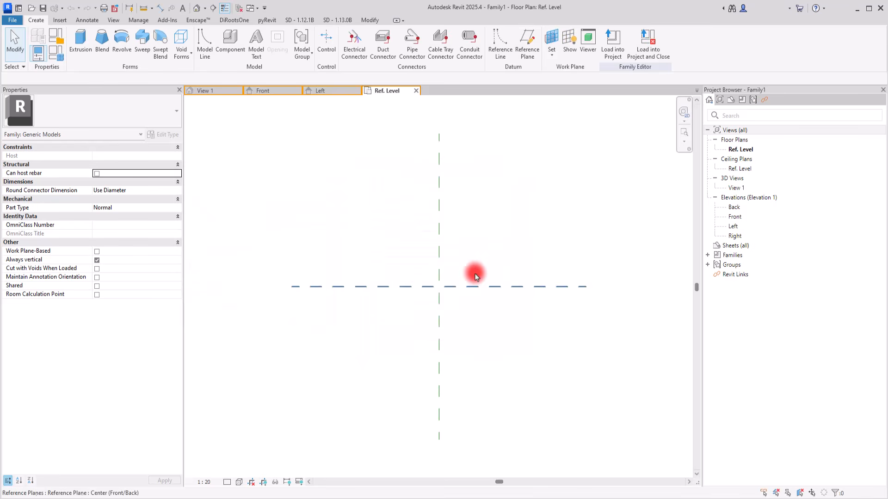
Draw two horizontal reference planes, one above the horizontal center plane and one about 0.80 m below it.
middle_drag(518, 232, 487, 214)
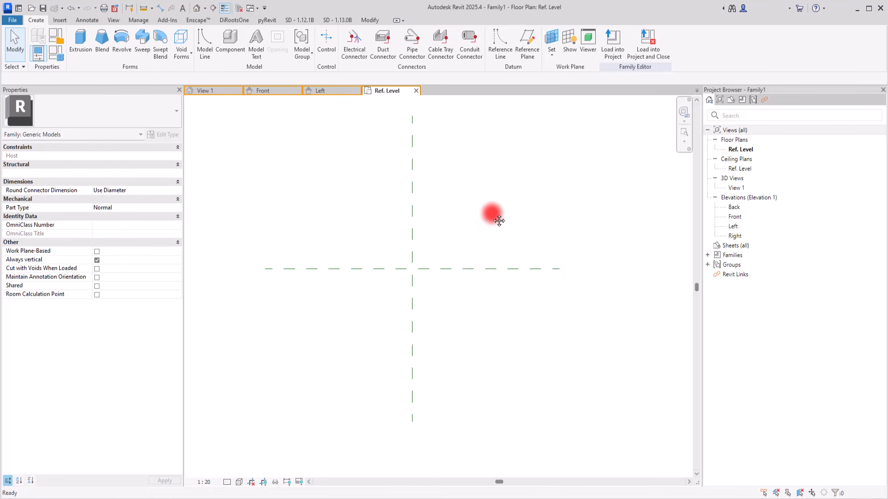
click(525, 46)
click(265, 203)
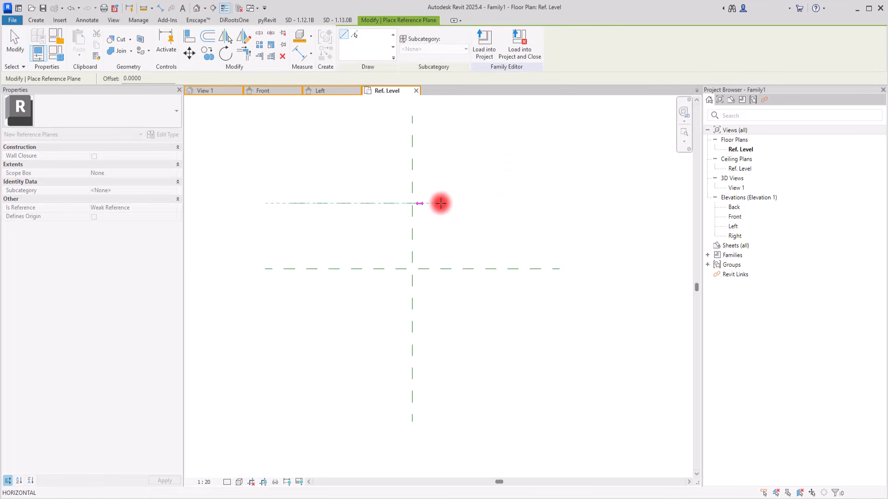
click(514, 199)
click(292, 330)
click(528, 325)
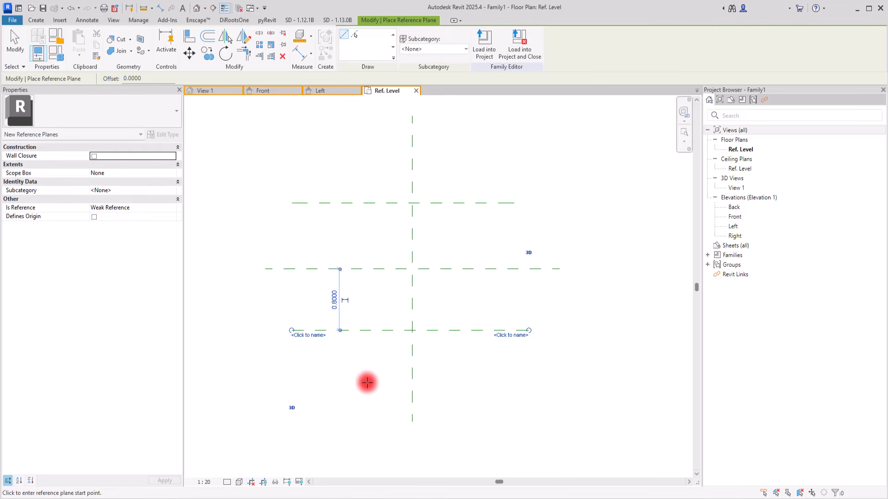
Draw two vertical reference planes, about 0.49 m right and about 0.67 m left of the vertical center plane.
click(447, 181)
click(448, 385)
click(363, 158)
click(363, 396)
Add aligned dimensions from the vertical center plane to the left and right reference planes, below the lower horizontal plane.
click(300, 51)
click(363, 352)
click(412, 353)
click(434, 355)
click(447, 364)
click(411, 365)
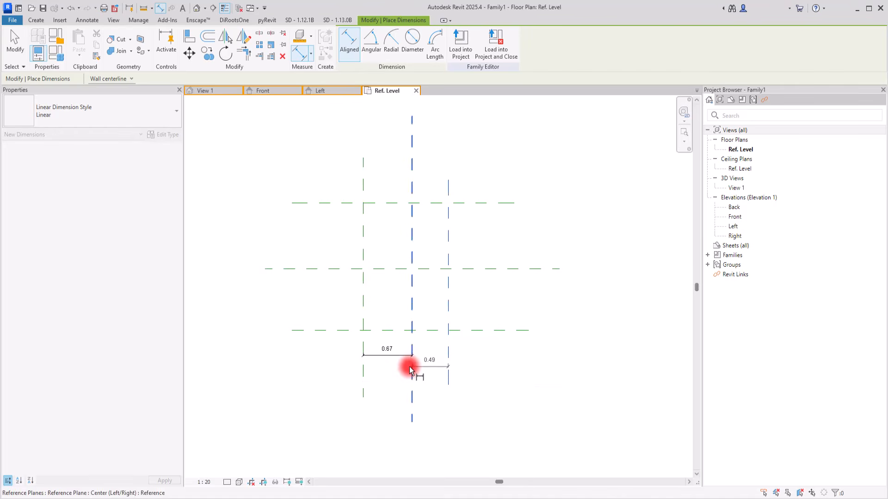
click(374, 363)
key(Escape)
key(Escape)
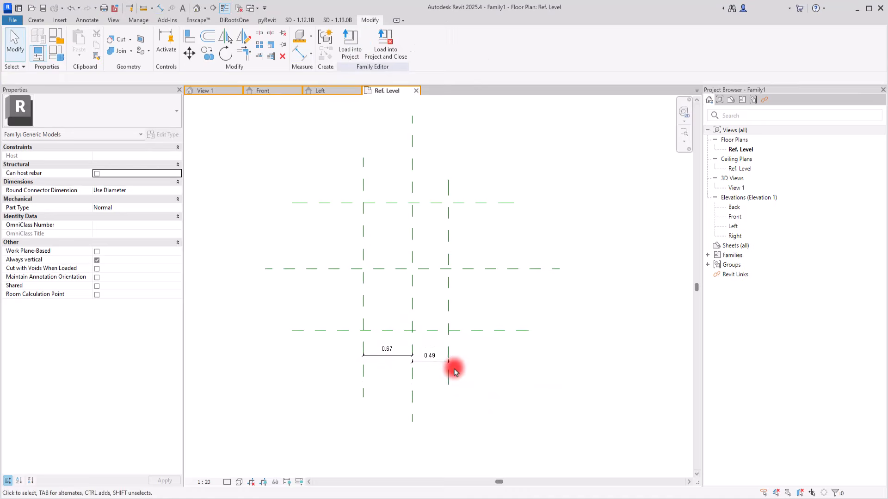
Set the distance from the vertical center plane to the right reference plane to 0.55 m.
click(448, 368)
click(429, 357)
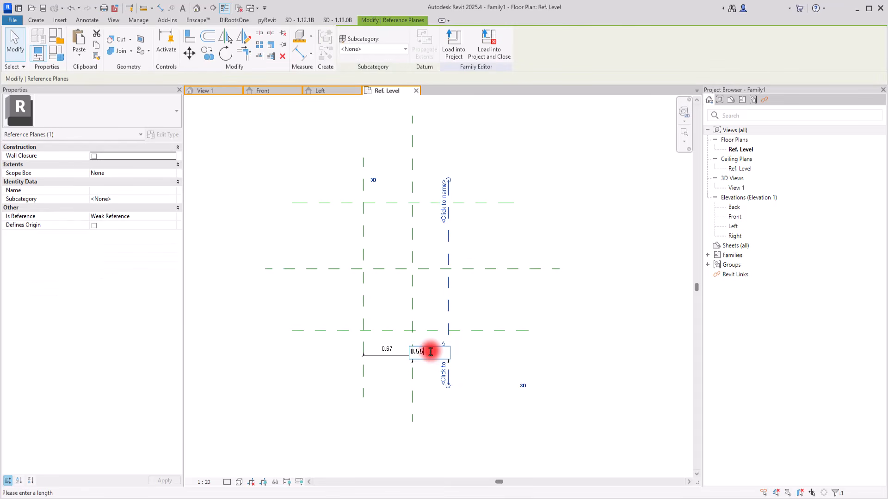
text(0.55)
key(Return)
scroll(426, 359, up, 3)
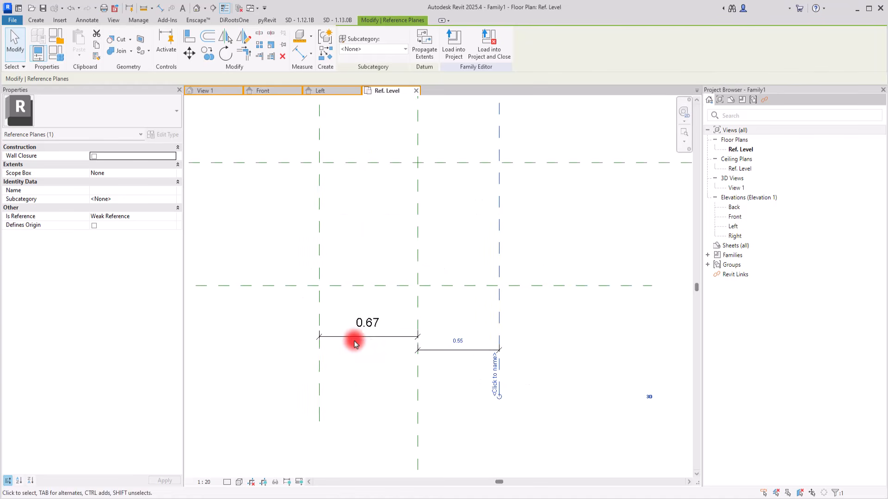
Set the distance from the vertical center plane to the left reference plane to 0.55 m.
click(348, 340)
click(319, 357)
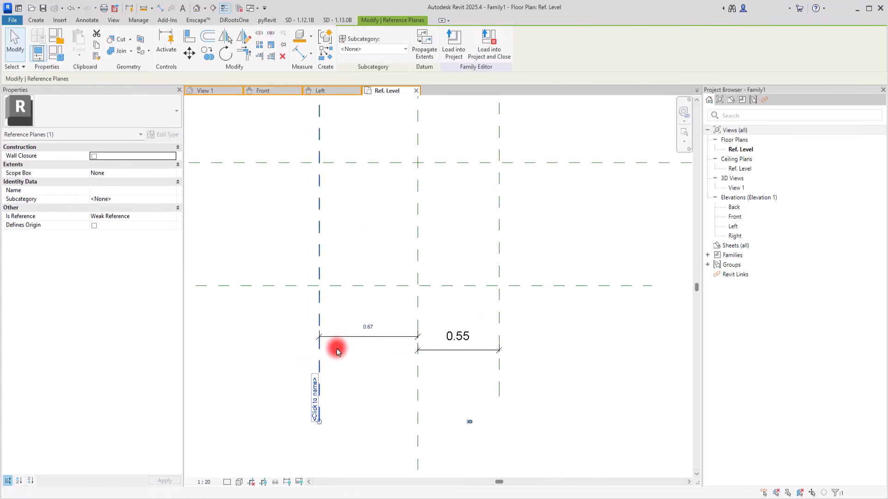
click(369, 327)
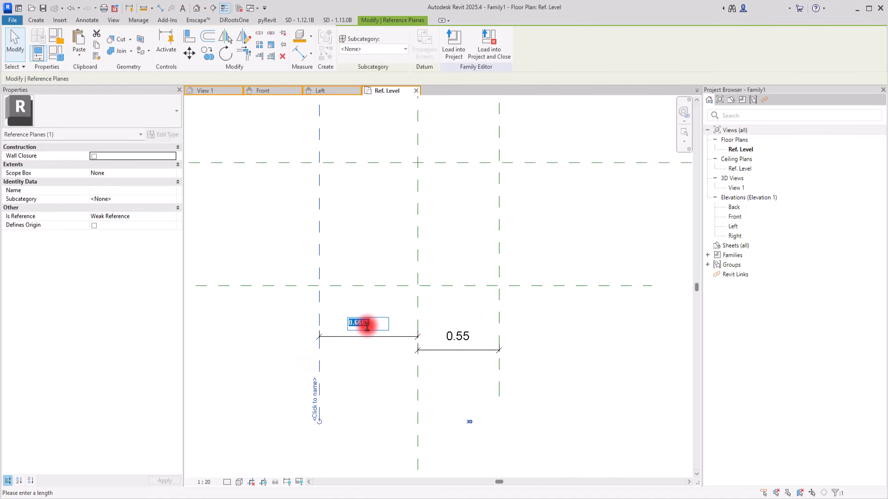
text(0.55)
key(Return)
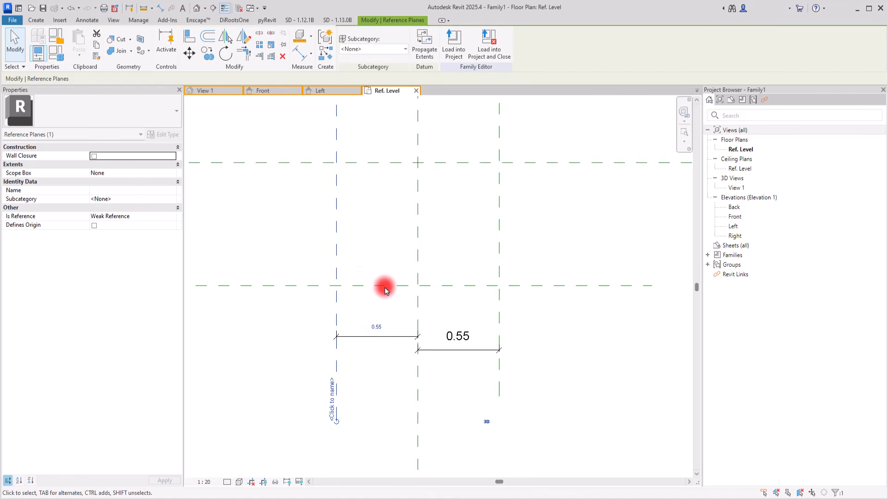
click(351, 220)
Make the lower horizontal plane's temporary dimension permanent and set its distance from the center plane to 1.00 m.
scroll(421, 280, down, 2)
scroll(364, 231, up, 2)
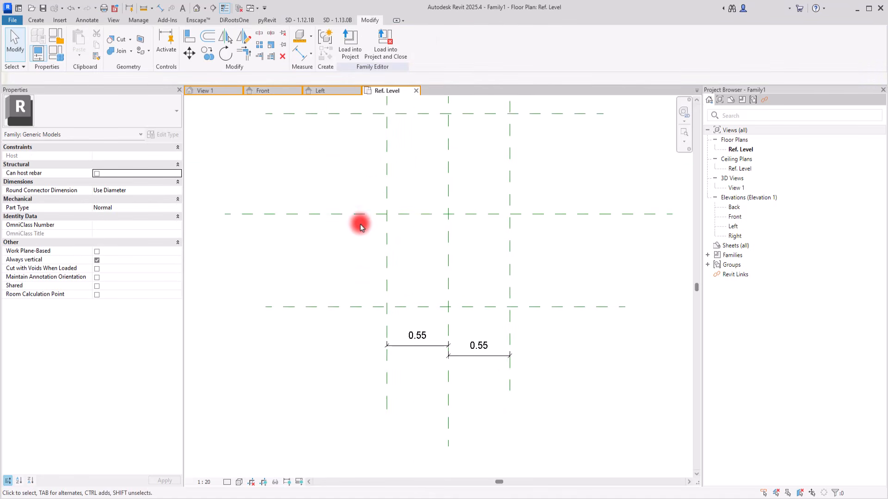
click(335, 307)
click(343, 261)
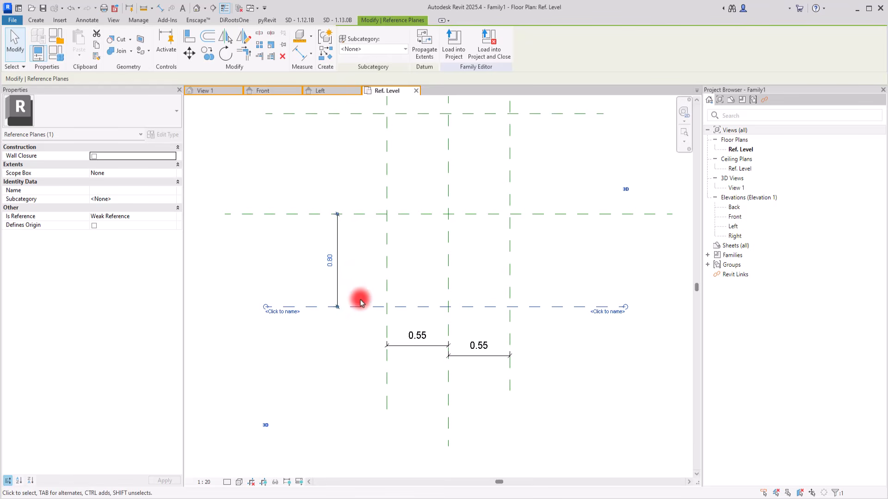
click(328, 261)
key(Return)
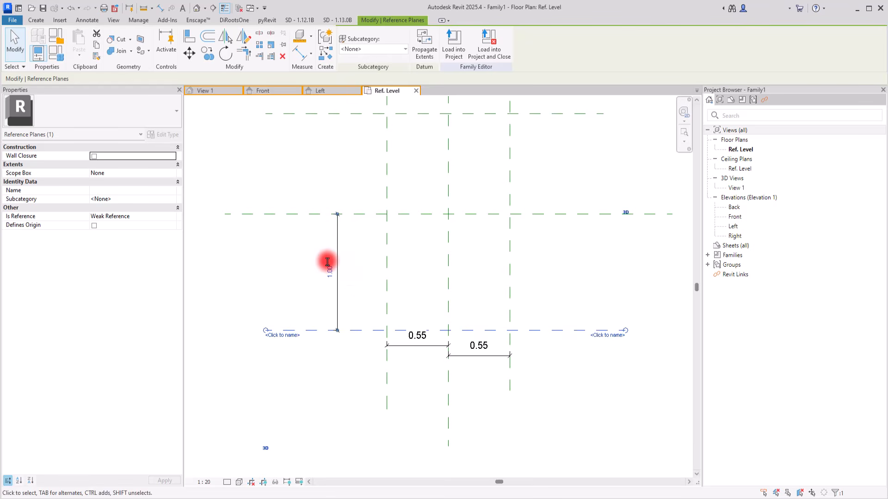
Set the upper horizontal plane 0.3 m from the center plane and make its temporary dimension permanent.
click(326, 148)
click(338, 115)
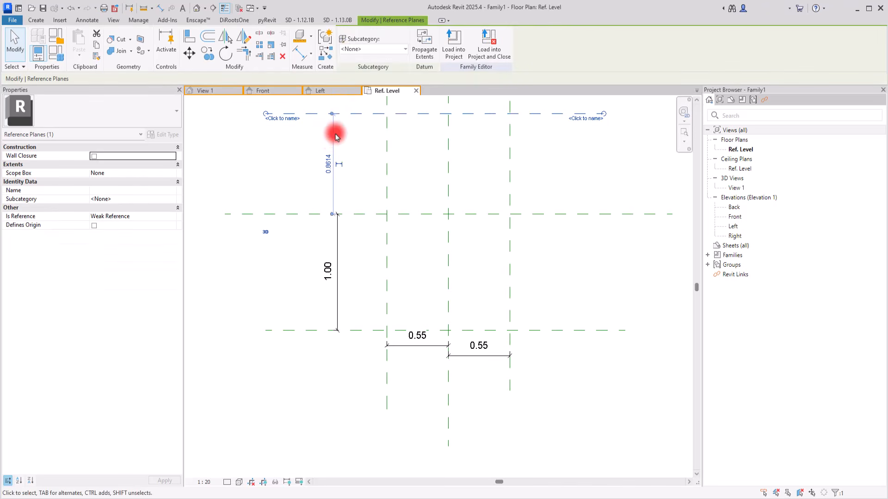
click(321, 159)
text(0.3)
key(Return)
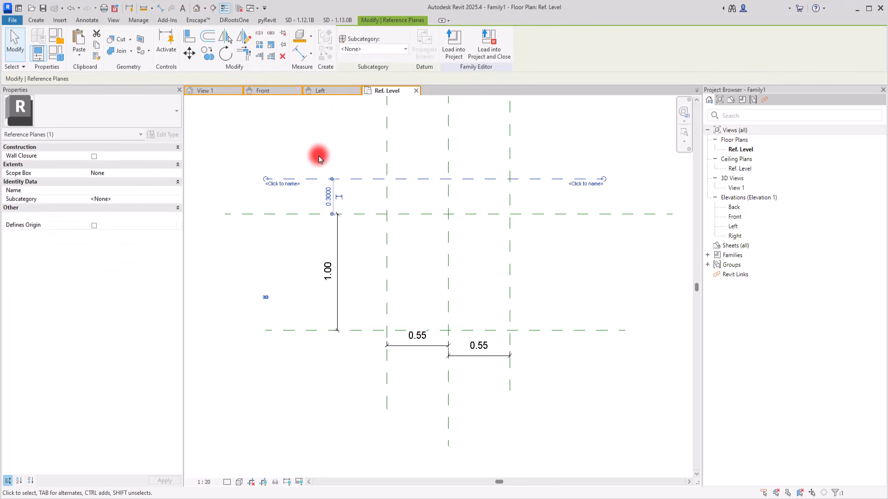
click(339, 197)
click(347, 168)
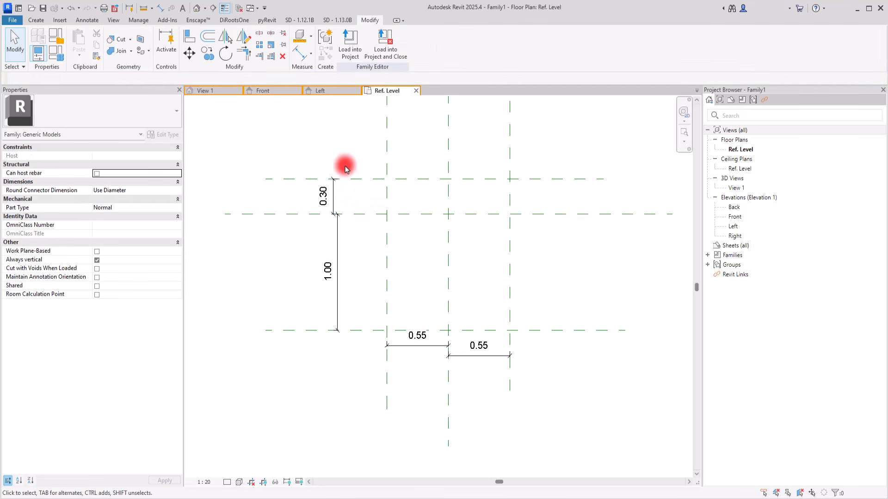
Line up the two 0.55 dimensions in one row and the 0.30 dimension with the 1.00 dimension.
click(402, 347)
drag(398, 349, 402, 357)
click(408, 400)
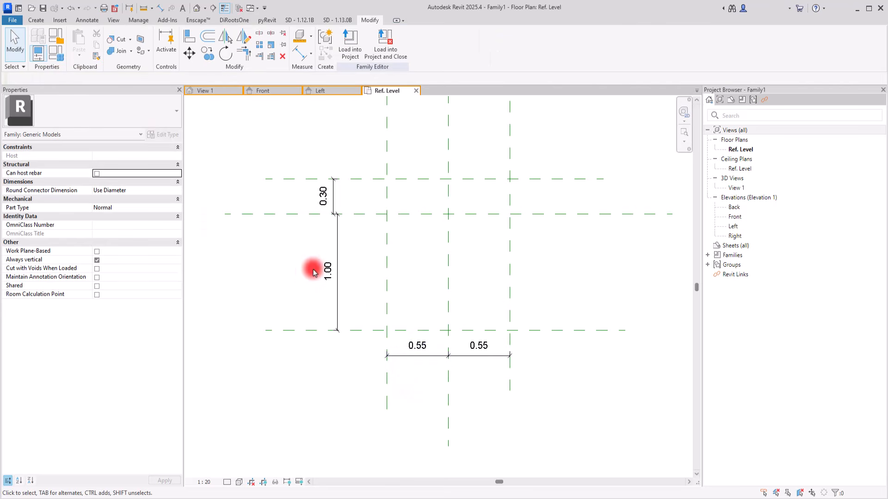
click(334, 187)
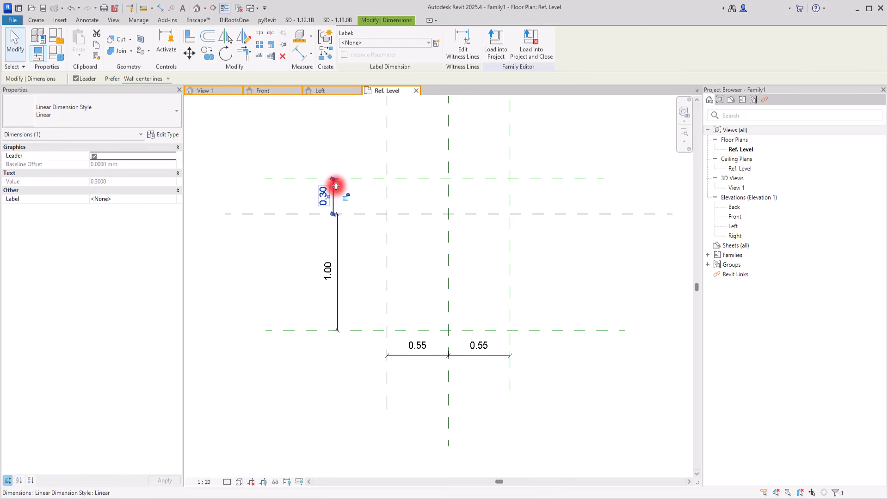
drag(344, 188, 348, 188)
click(292, 257)
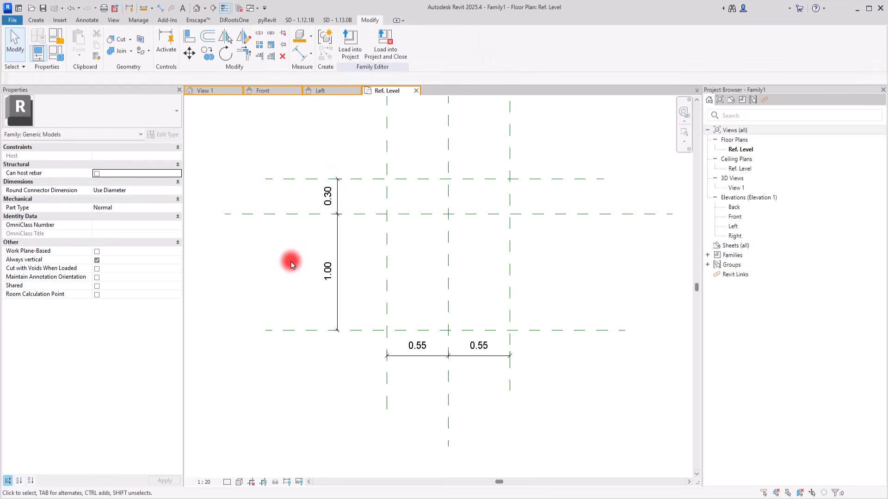
In the Left elevation, draw horizontal reference planes about 0.05 m above the reference level and about 0.40 m above the first plane.
click(332, 91)
middle_drag(394, 308, 411, 303)
click(33, 21)
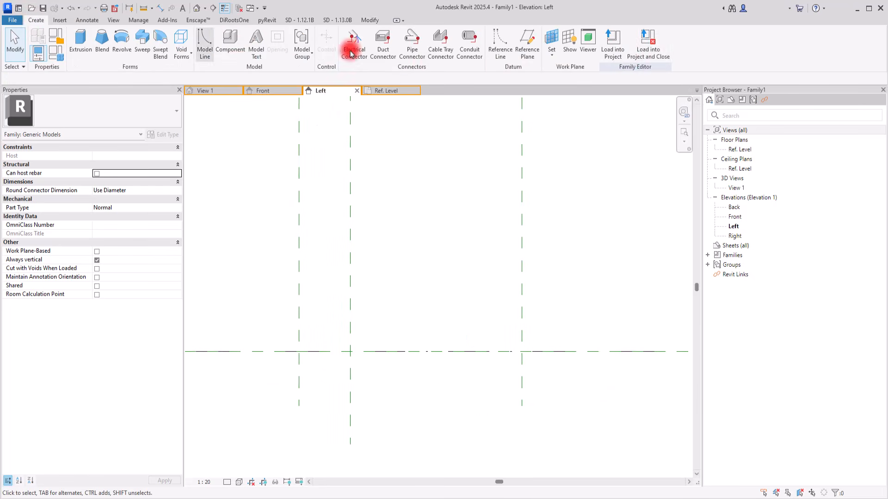
click(503, 59)
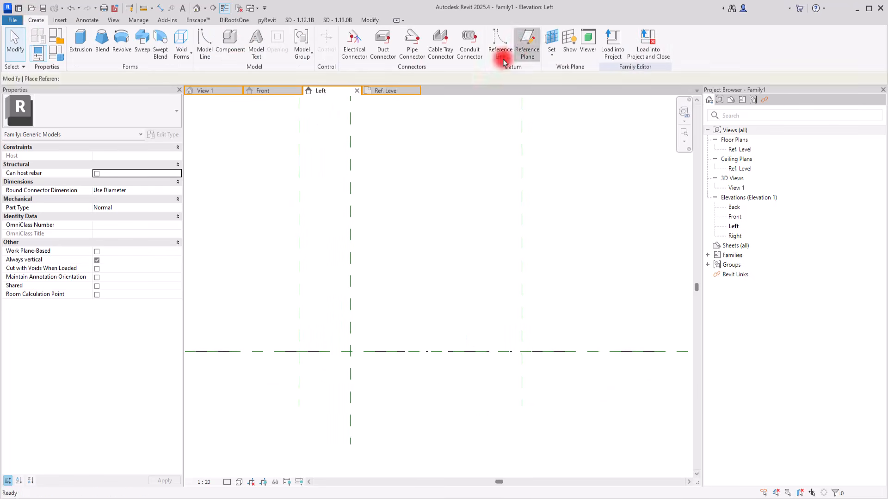
click(261, 342)
click(581, 343)
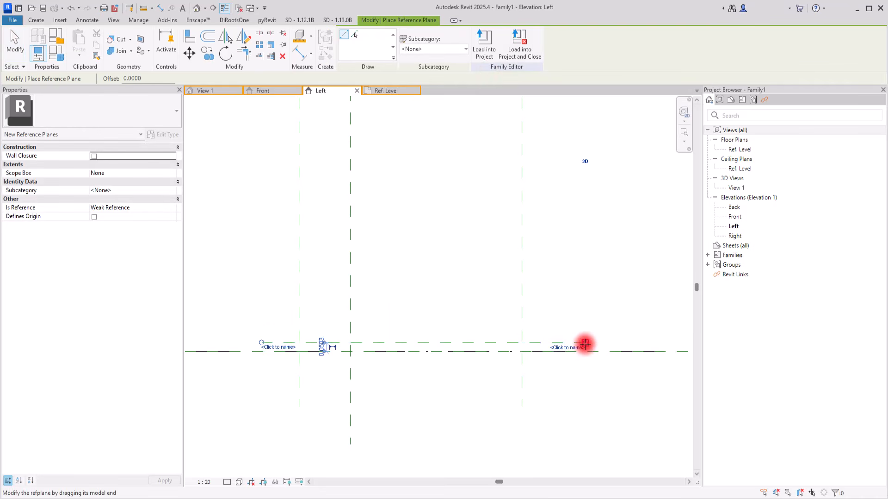
click(264, 271)
click(582, 271)
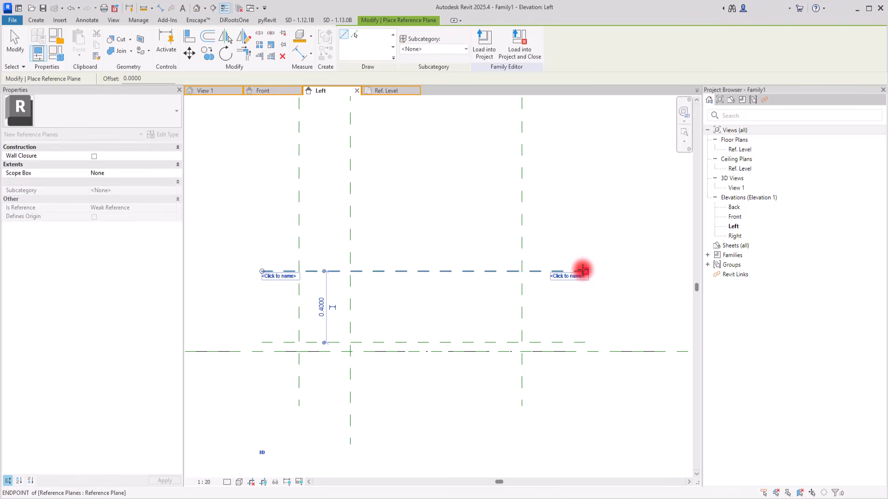
key(Escape)
key(Escape)
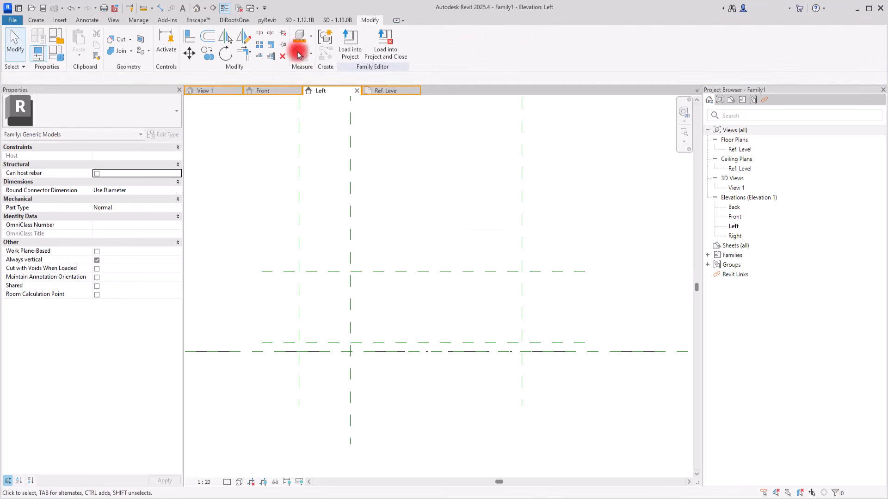
Add a chained aligned dimension from the reference level through both new horizontal reference planes, beside their left ends.
click(301, 56)
click(273, 343)
click(271, 353)
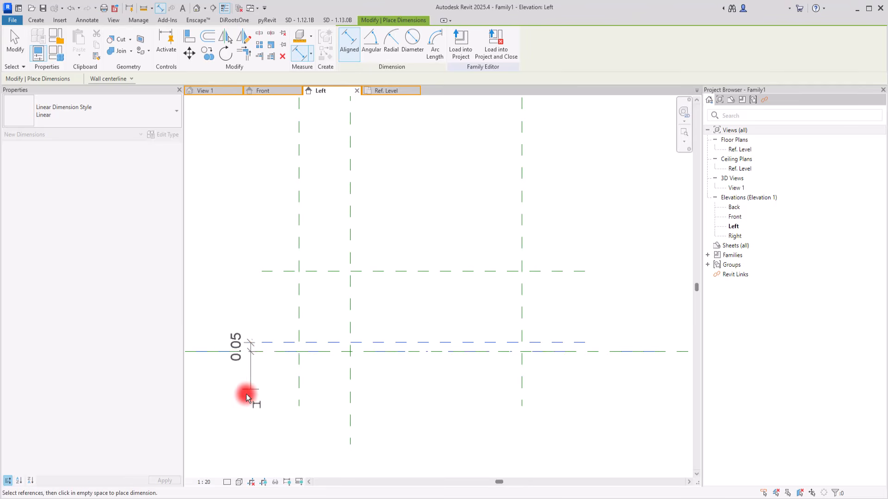
click(279, 270)
click(244, 365)
key(Escape)
key(Escape)
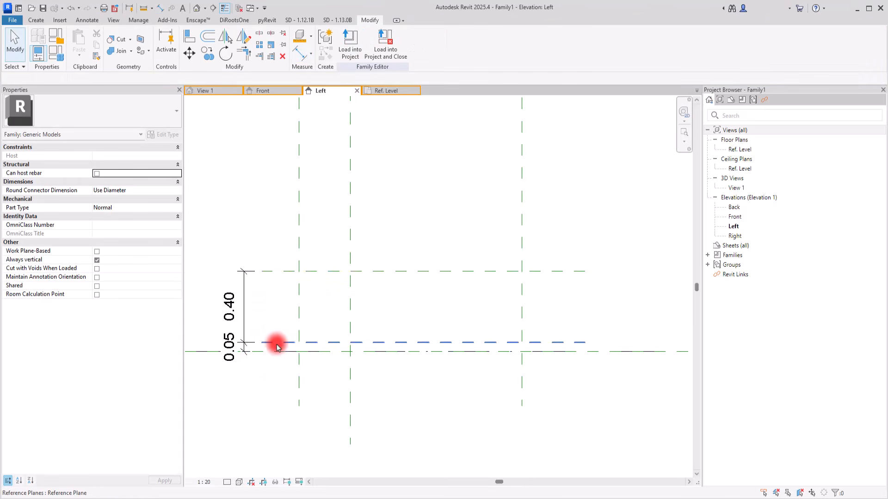
Set the lower horizontal reference plane exactly 0.05 m above the reference level.
click(277, 344)
click(230, 349)
drag(233, 350, 242, 350)
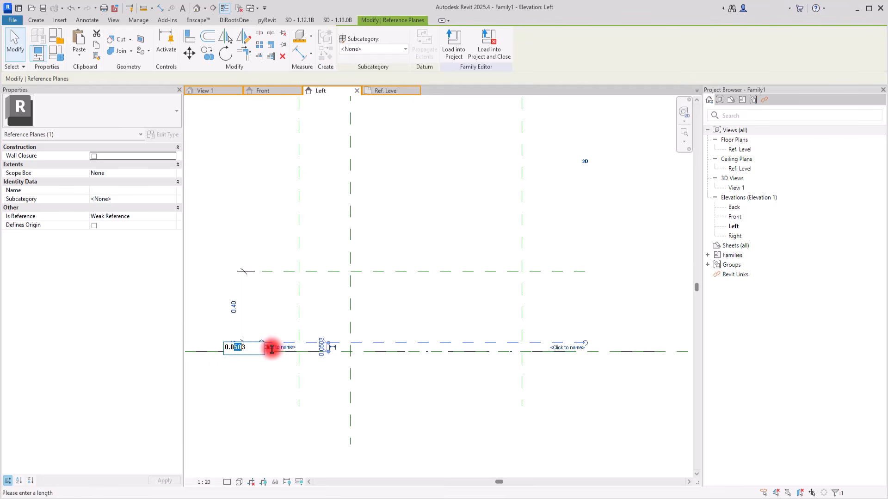
key(Return)
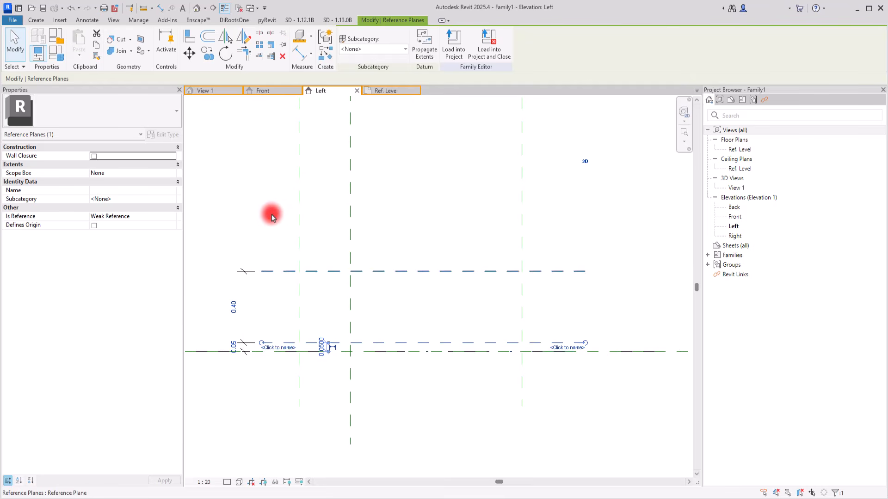
Set the upper horizontal reference plane 0.25 m above the lower one.
click(250, 231)
click(274, 272)
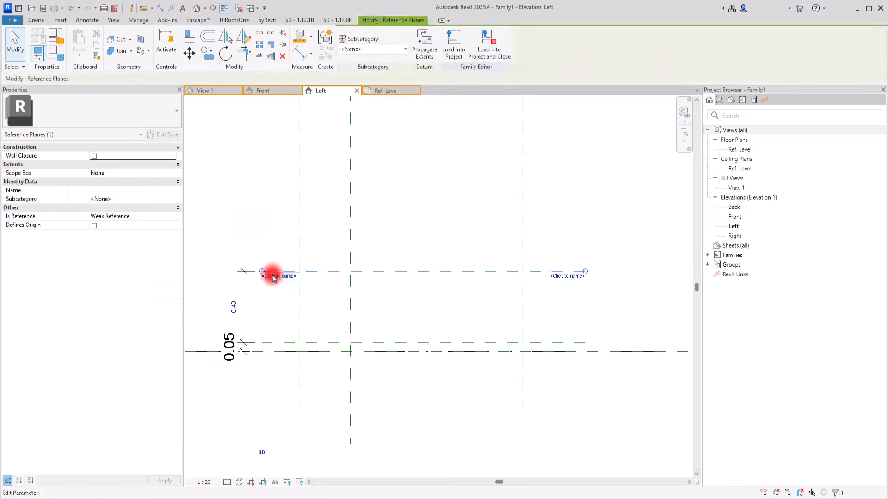
click(231, 305)
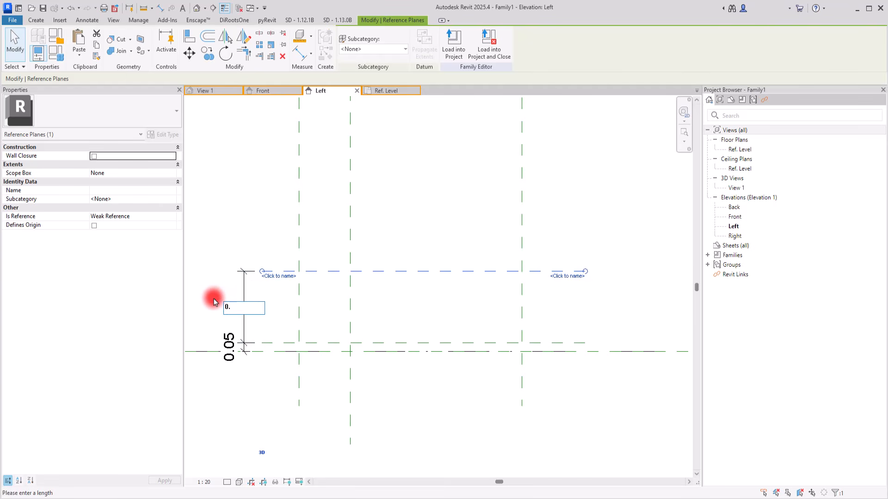
key(Return)
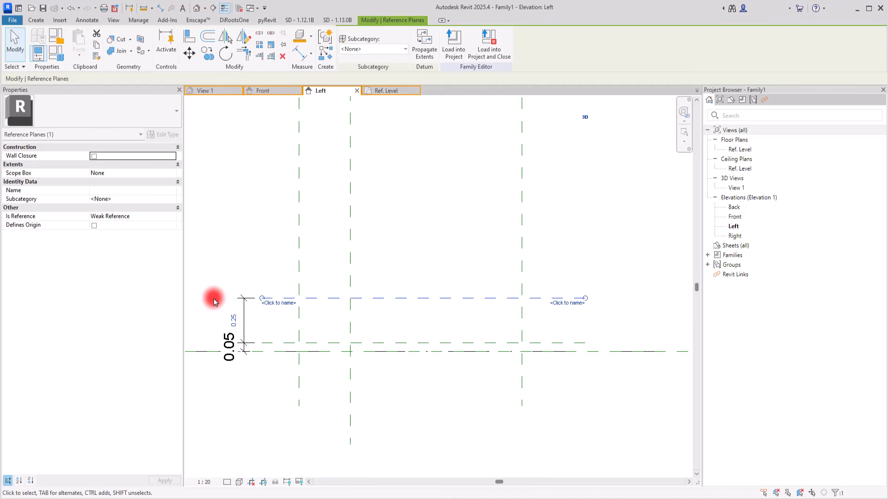
click(250, 262)
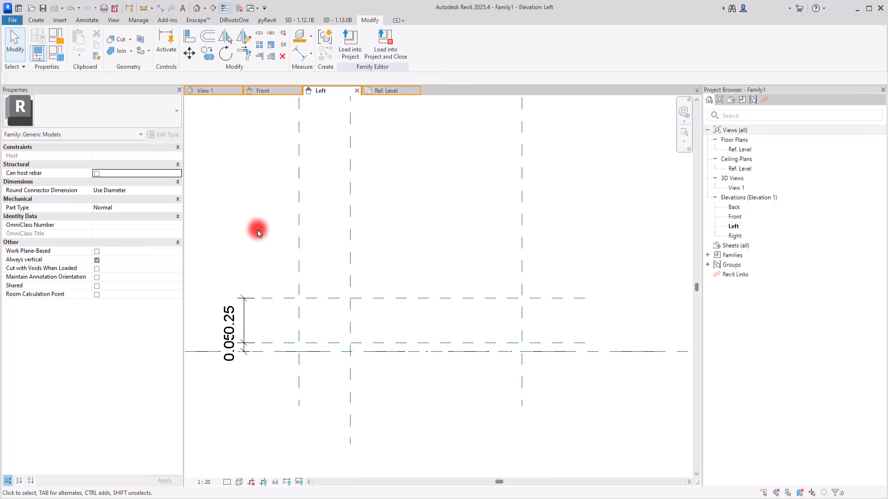
click(244, 324)
click(242, 352)
click(261, 284)
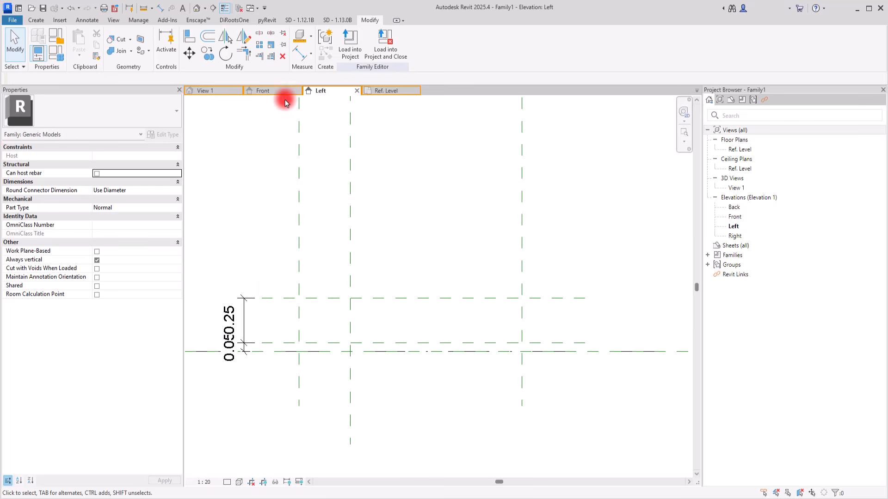
In the Front elevation, start a sweep and sketch its path with lines picked from both upper horizontal planes and the center vertical plane.
click(272, 92)
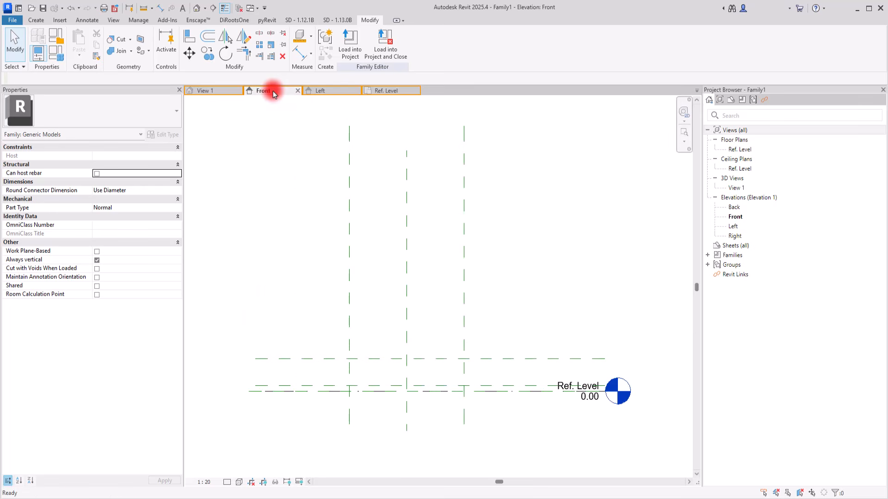
scroll(398, 437, up, 3)
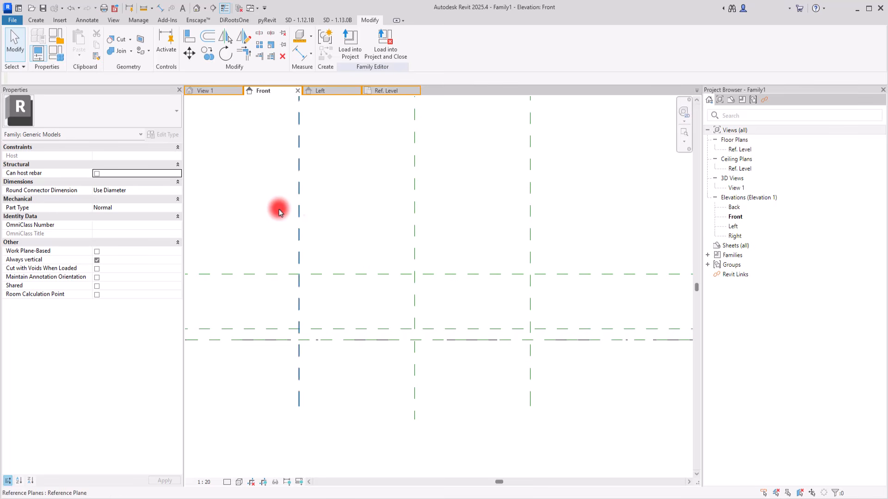
click(34, 20)
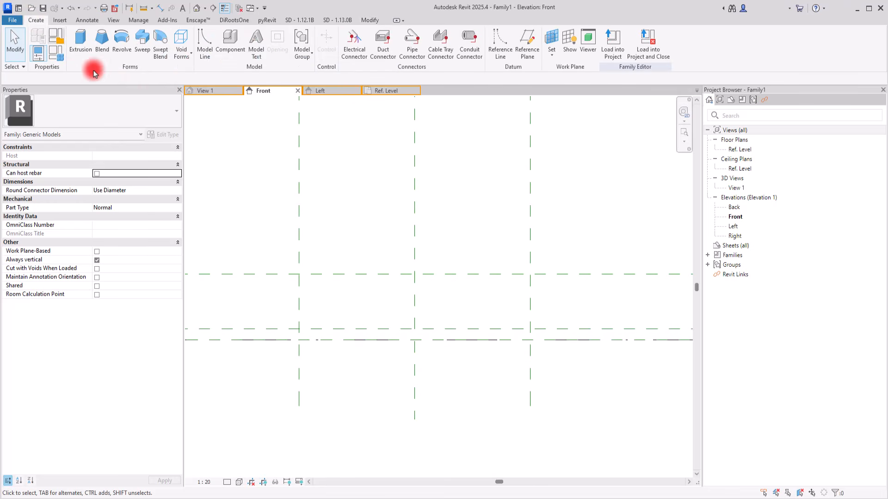
click(140, 45)
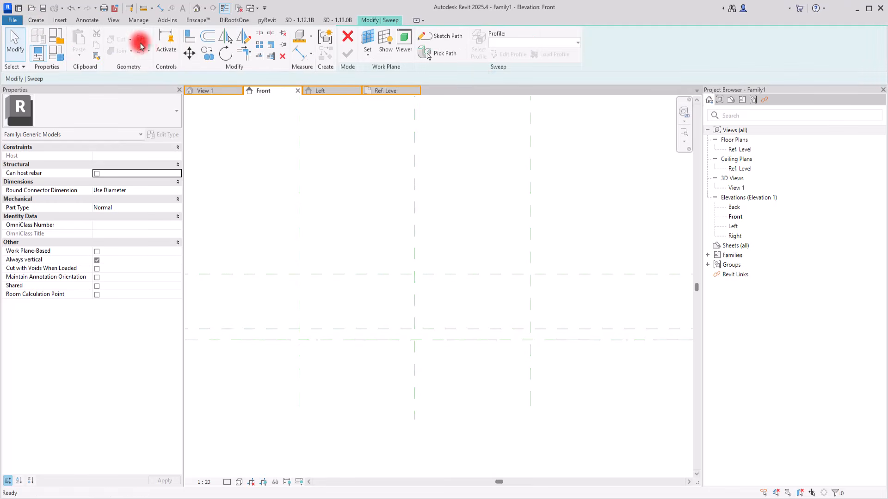
click(445, 38)
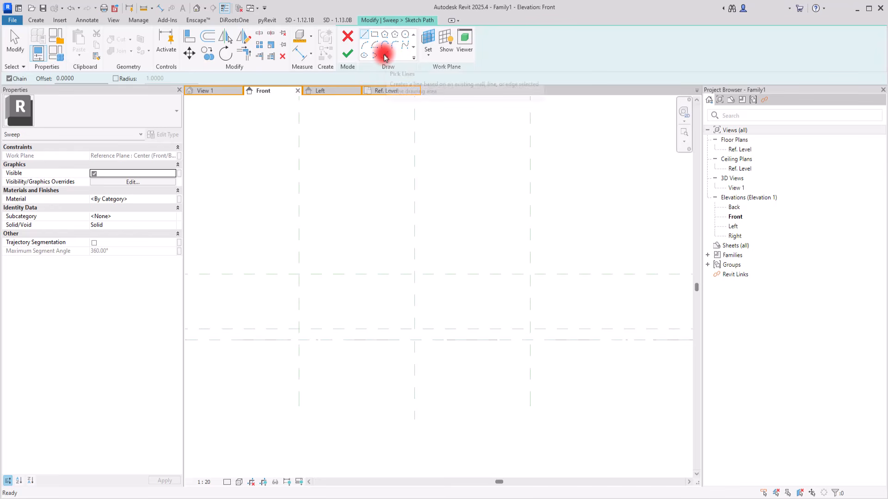
click(384, 56)
scroll(495, 363, up, 3)
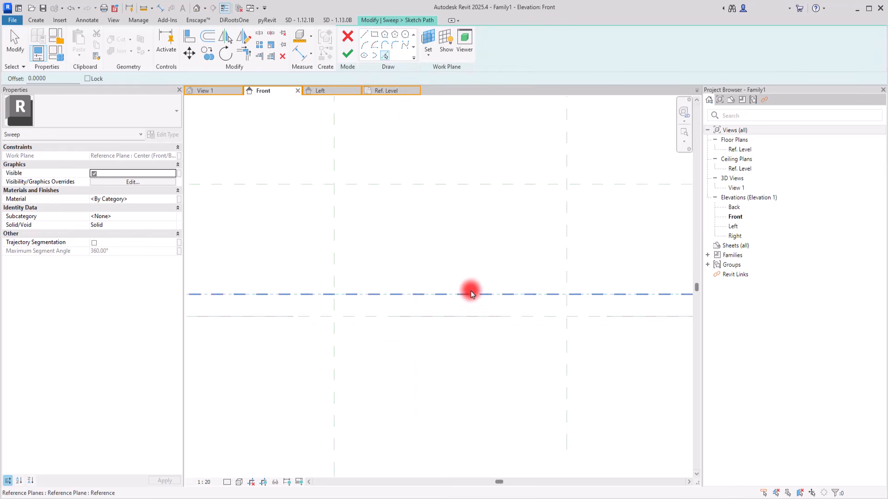
click(470, 294)
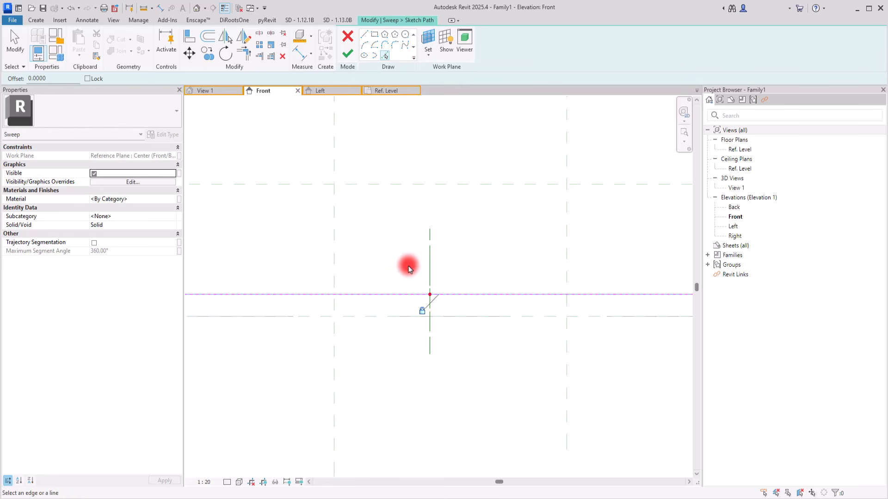
click(390, 184)
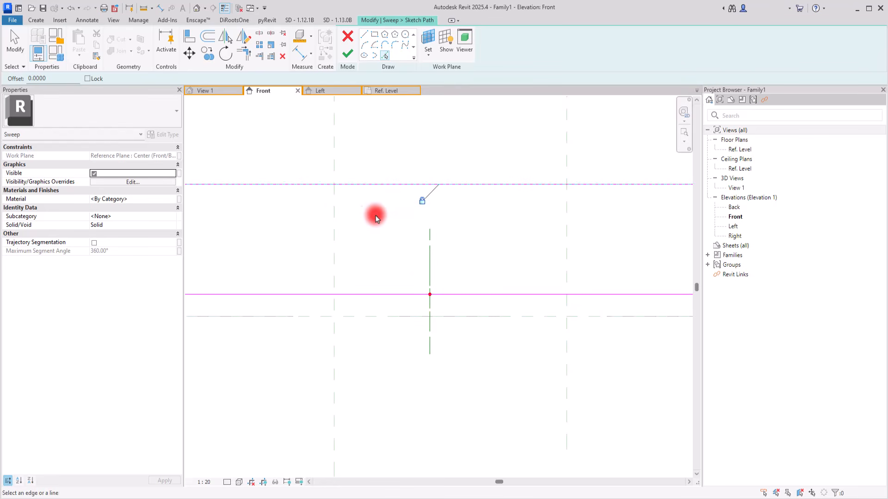
click(334, 229)
key(Escape)
Replace the path line on the center vertical plane with one offset 0.01 m to its right.
click(385, 56)
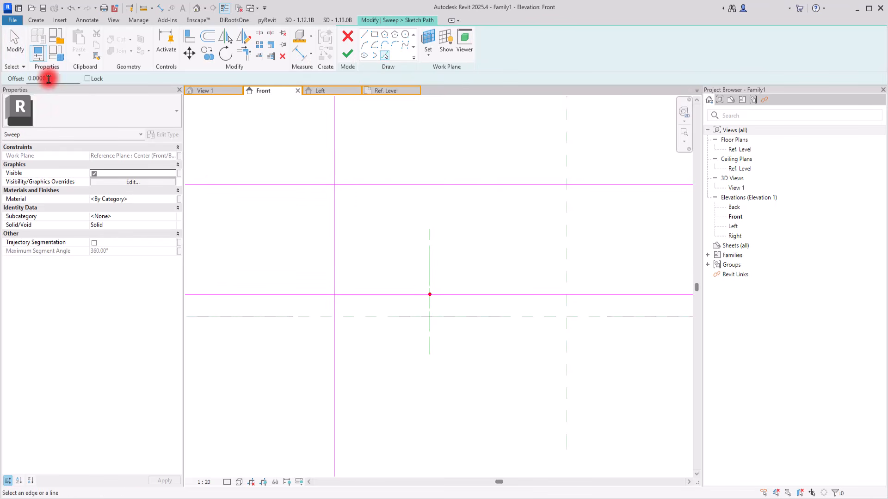
text(1)
key(Return)
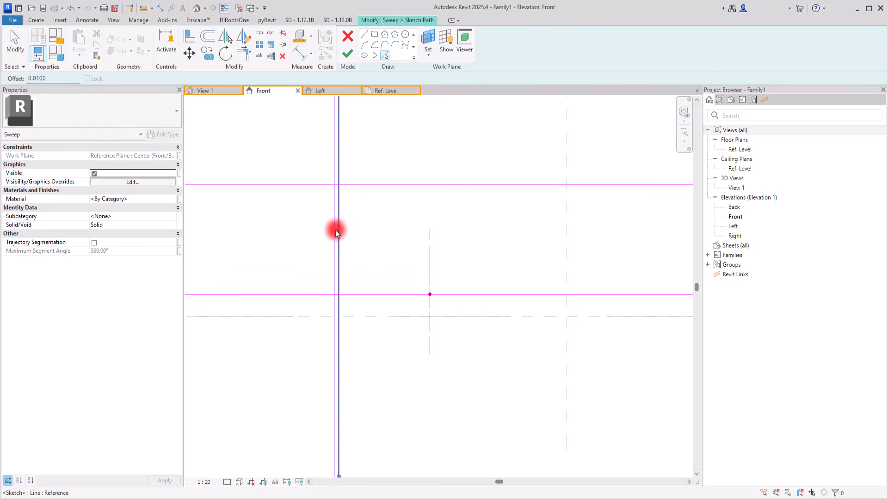
click(338, 232)
key(Escape)
click(334, 231)
key(Delete)
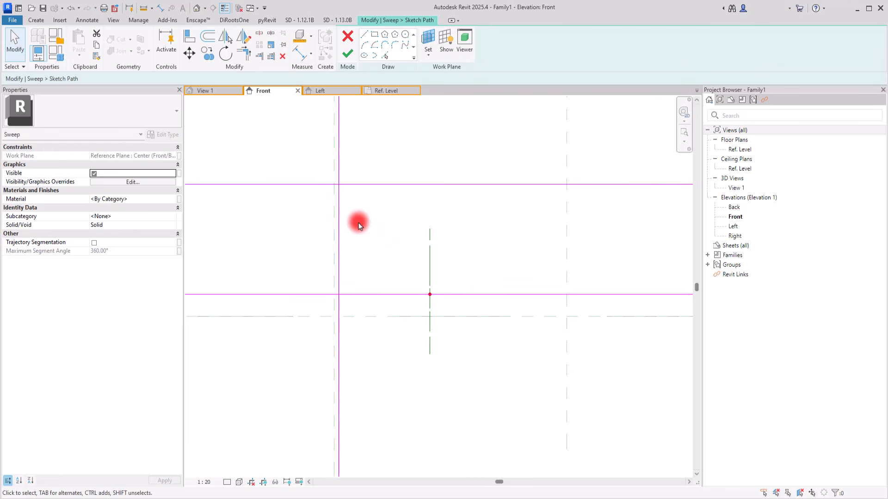
Trim the vertical path line and both horizontal lines to corners, forming a U shape open to the right.
click(244, 54)
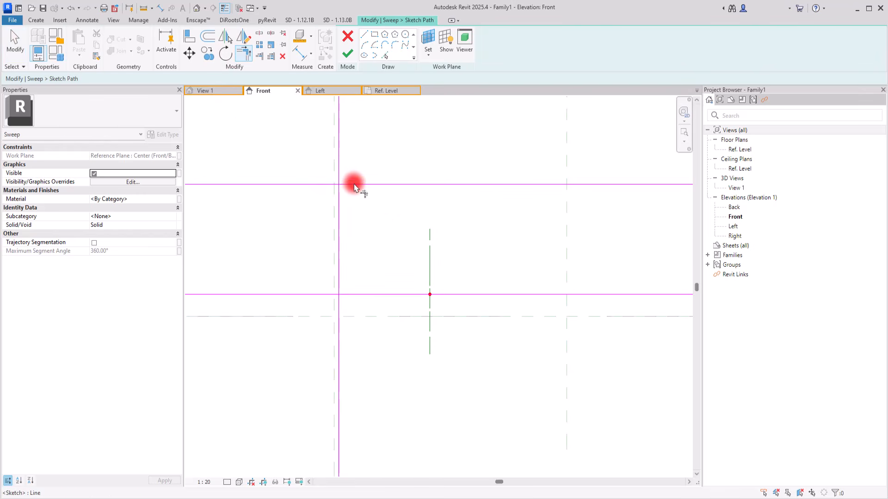
click(373, 187)
click(338, 203)
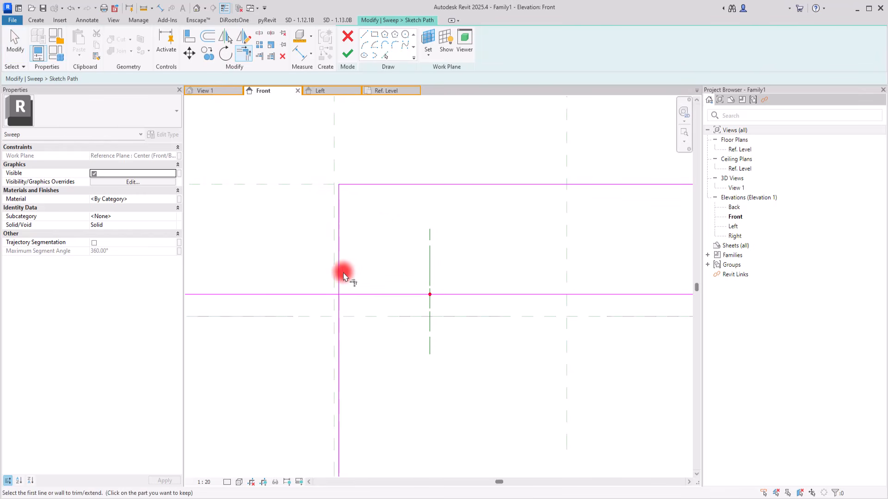
click(339, 279)
click(348, 295)
key(Escape)
key(Escape)
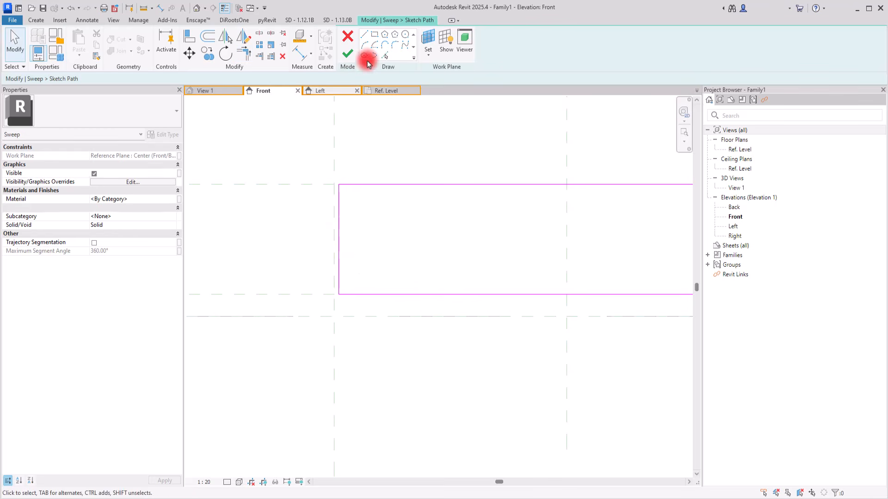
Round both left corners of the path with fillet arcs, about 0.08 m radius above and about 0.075 m below.
click(401, 47)
click(340, 204)
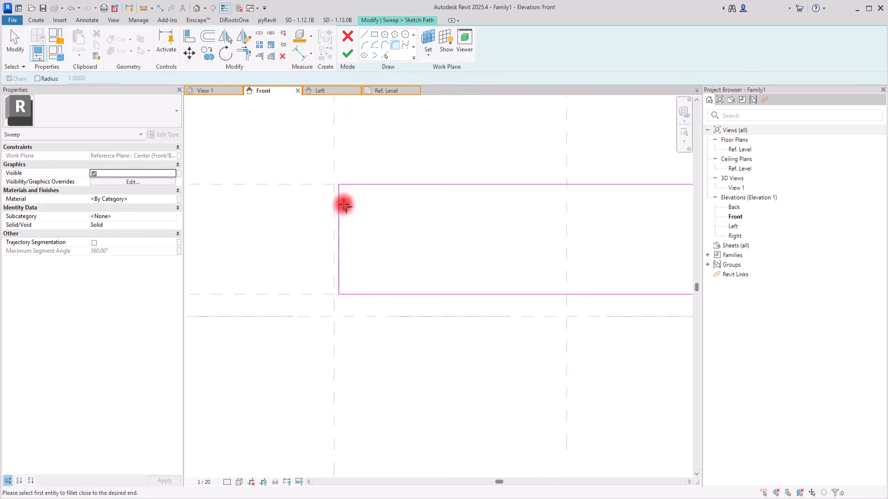
click(345, 184)
click(344, 194)
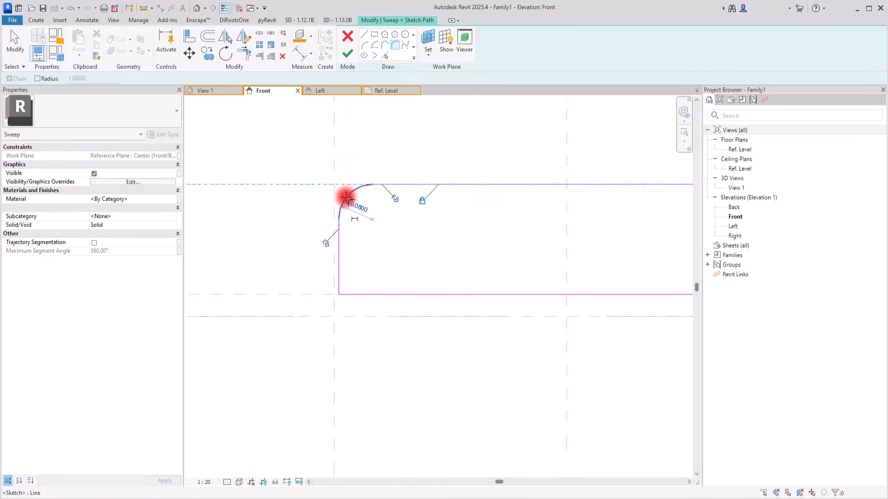
click(339, 264)
click(343, 293)
key(Escape)
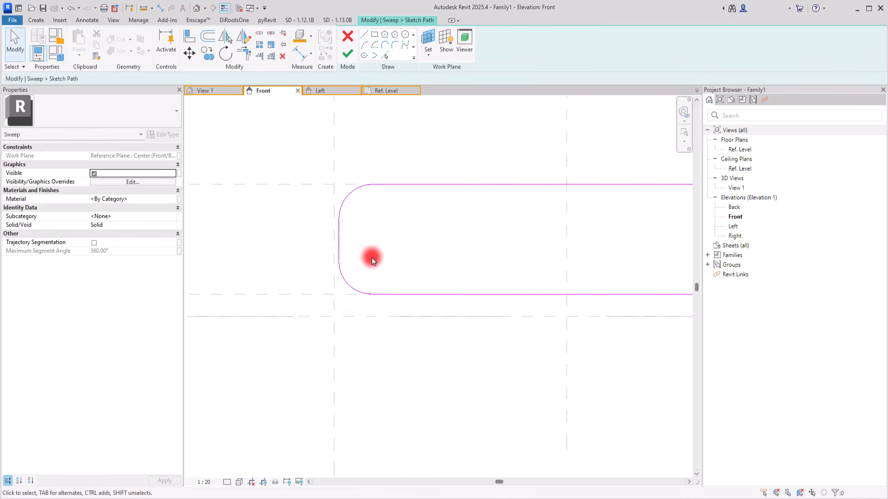
Set the radius of both path fillets to 0.06 m.
click(343, 277)
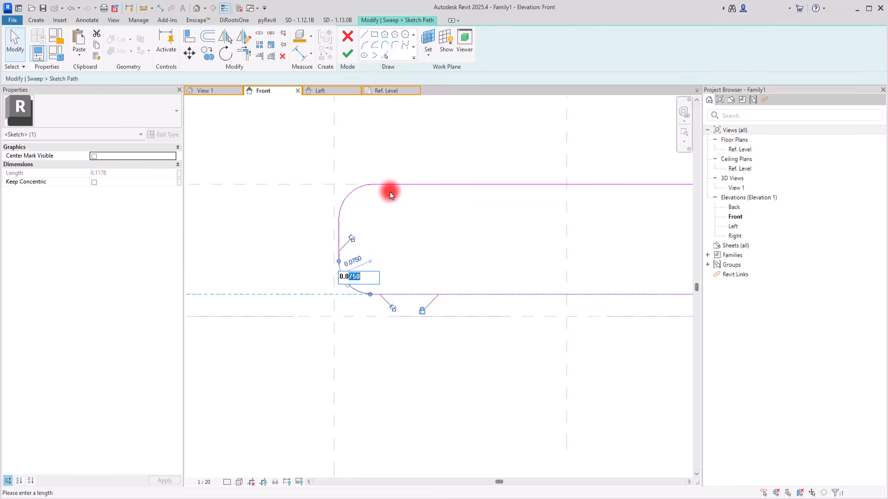
text(8)
key(Return)
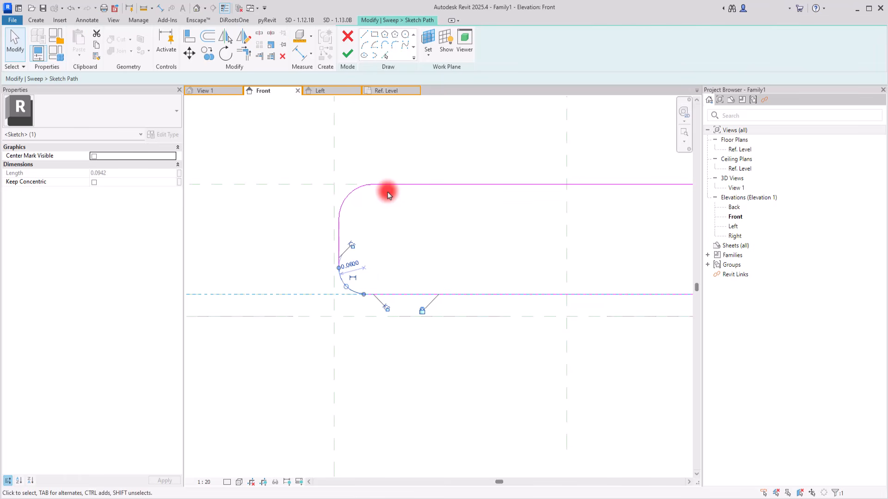
click(348, 193)
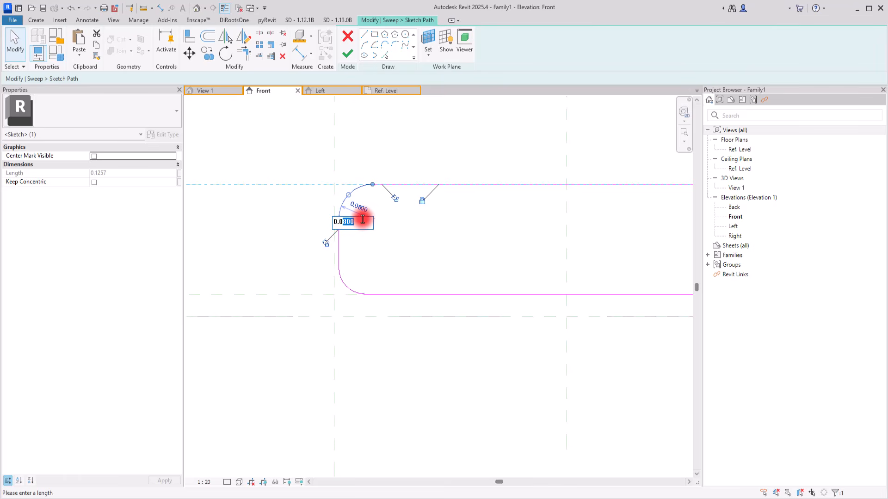
key(Return)
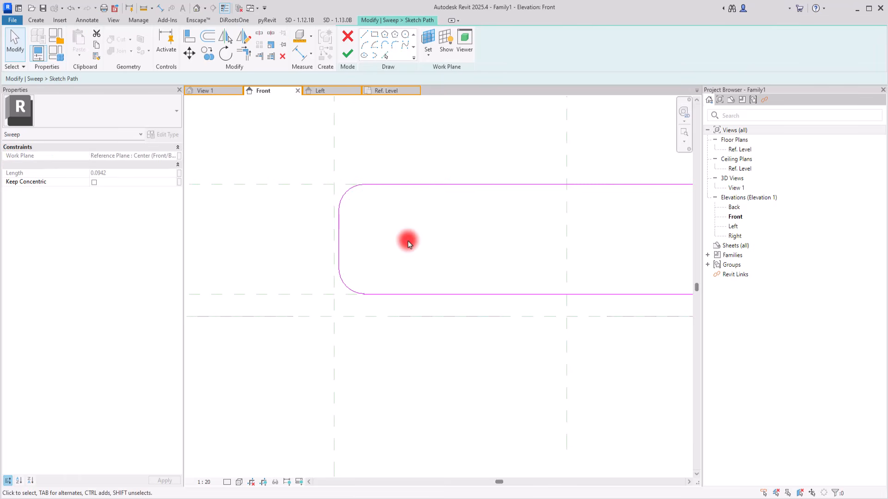
click(407, 241)
Shorten both horizontal path lines to end on the right vertical reference plane, and finish the path sketch.
scroll(325, 224, down, 2)
middle_drag(490, 231, 433, 231)
scroll(448, 222, down, 3)
click(549, 210)
drag(628, 210, 412, 210)
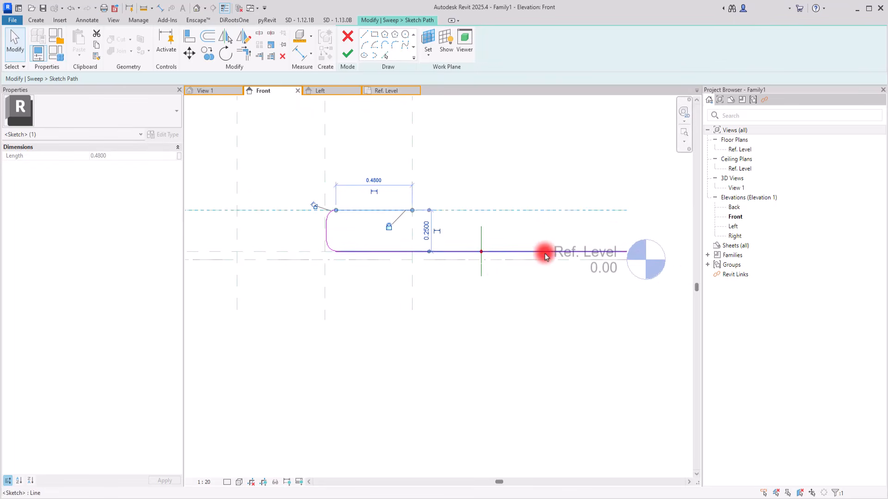
drag(626, 252, 412, 251)
click(459, 305)
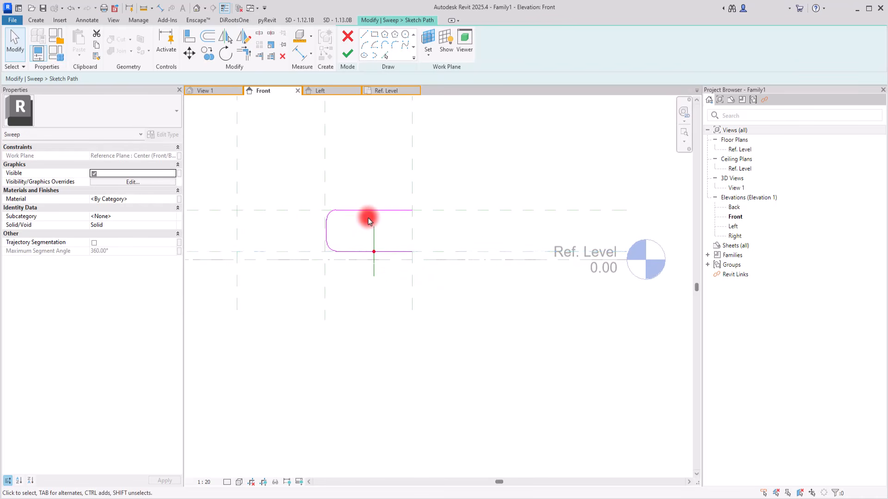
scroll(367, 214, up, 3)
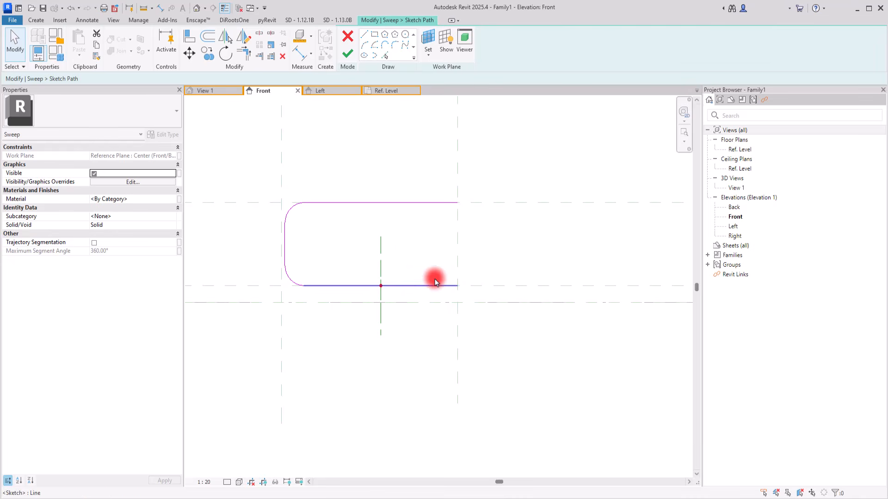
click(349, 55)
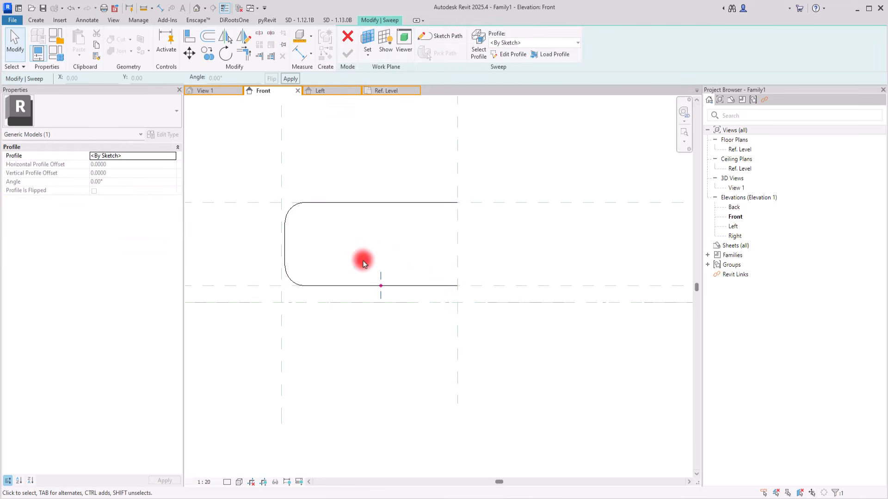
Edit the sweep profile in the Left elevation and create a profile line along the horizontal reference plane through the path point.
click(505, 54)
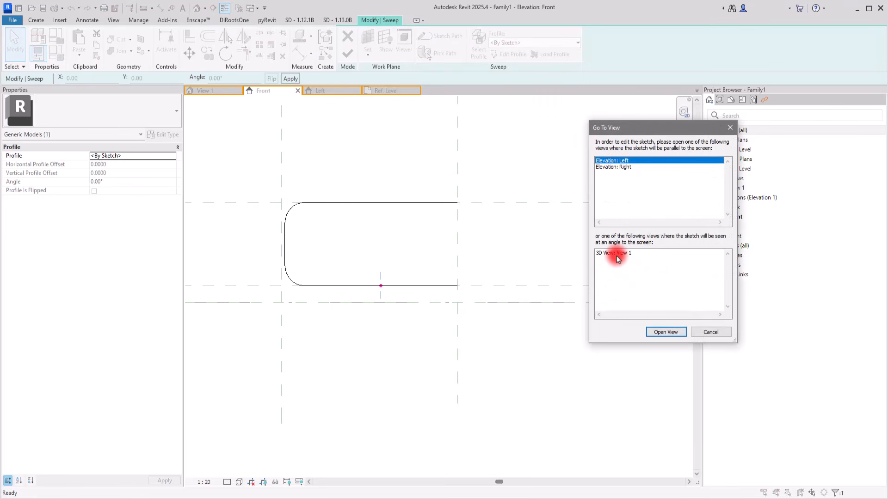
click(655, 333)
click(348, 340)
scroll(432, 268, up, 1)
click(375, 34)
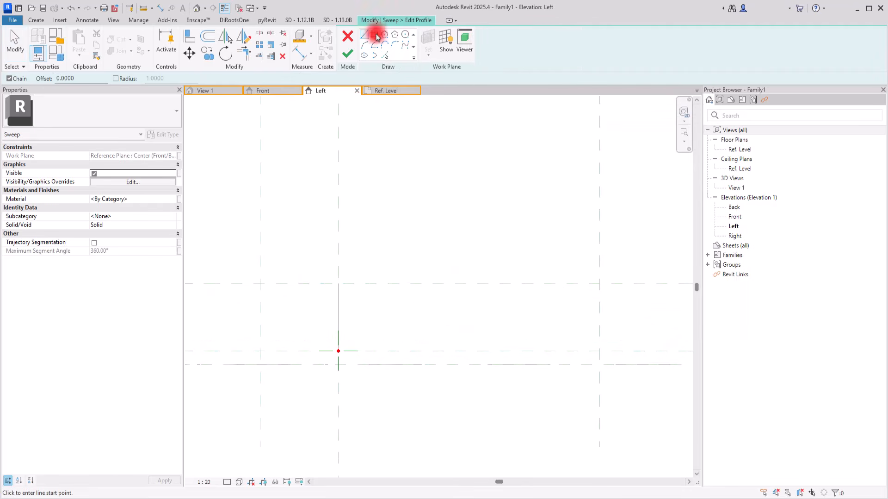
scroll(345, 352, up, 2)
click(383, 56)
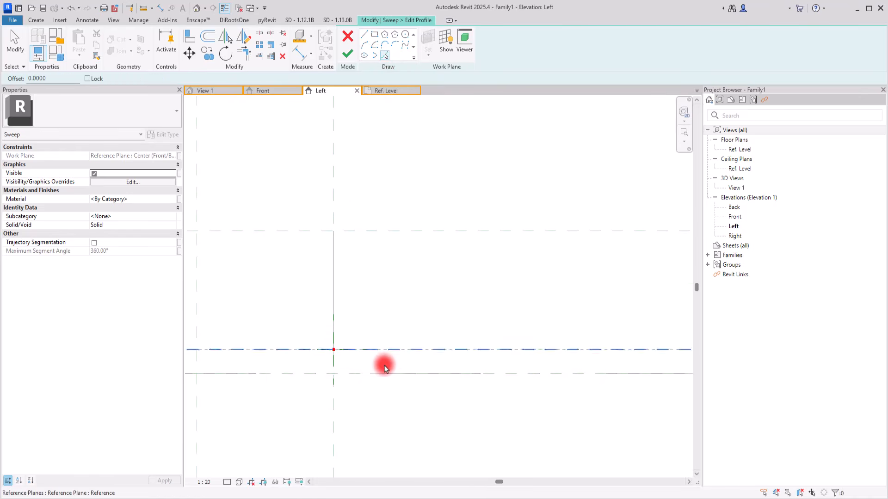
click(404, 350)
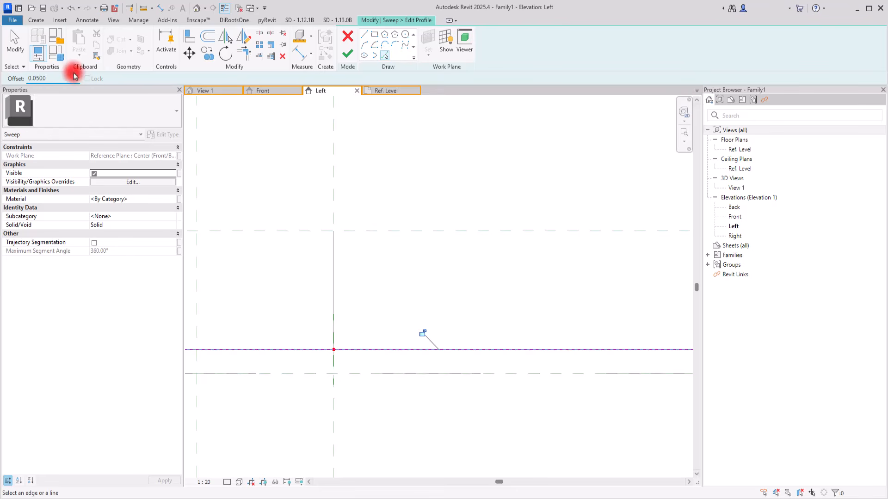
Set the picked-line offset to 0.007 m and add a parallel profile line above the first one.
drag(36, 77, 78, 71)
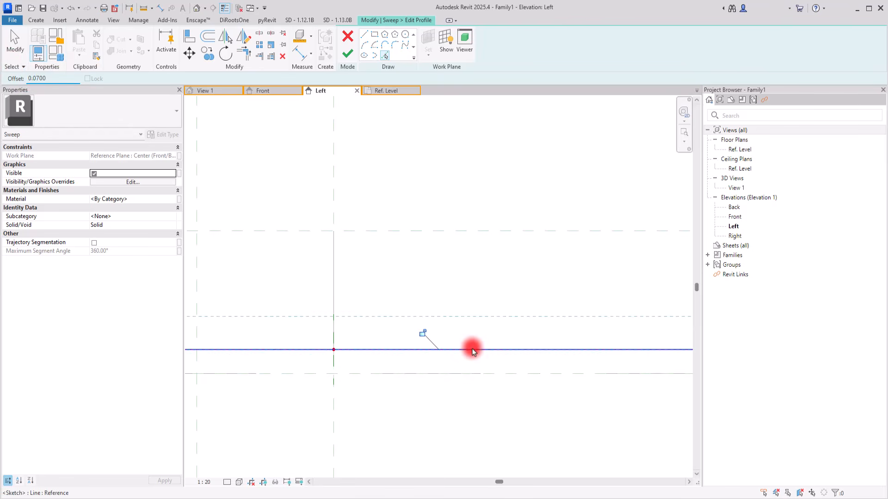
click(34, 77)
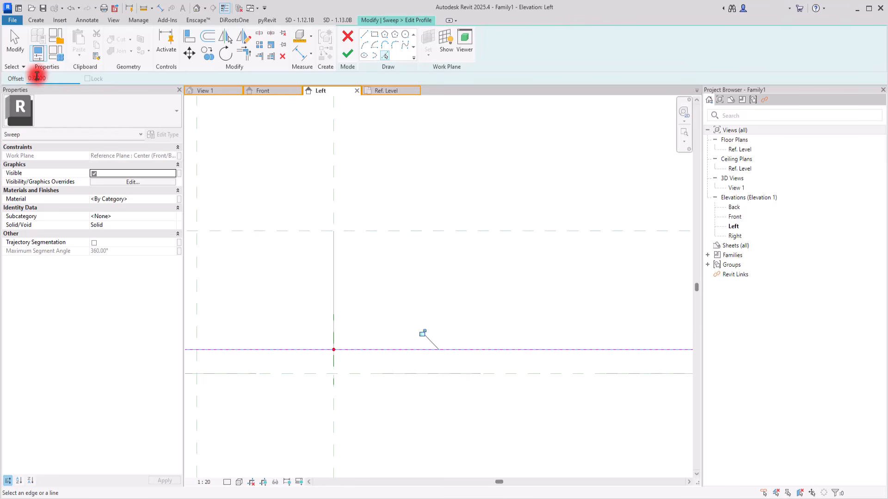
click(349, 346)
Draw a short vertical line joining the two horizontal profile lines, about 0.007 m beside the vertical plane at the path point.
click(364, 34)
scroll(337, 354, up, 4)
click(329, 336)
click(329, 320)
scroll(283, 322, down, 3)
key(Escape)
scroll(294, 321, up, 4)
key(Escape)
Move the short vertical line onto the vertical reference plane at the path point.
drag(288, 283, 346, 363)
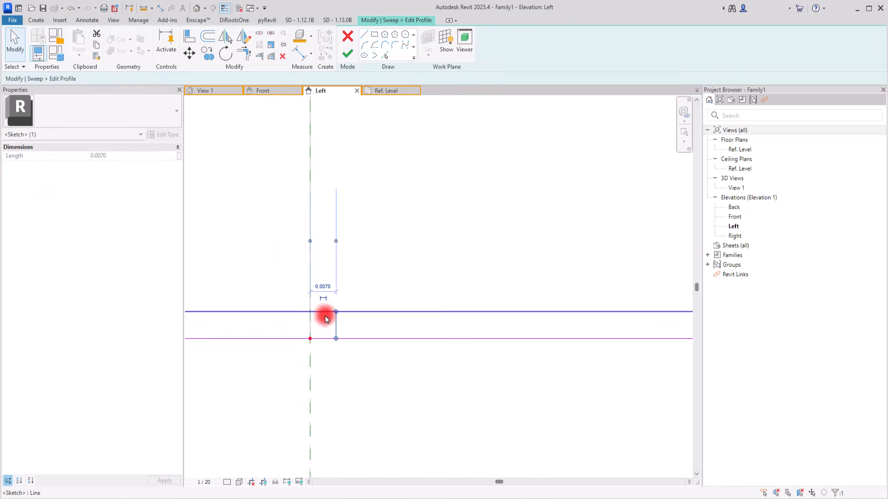
click(189, 54)
click(335, 339)
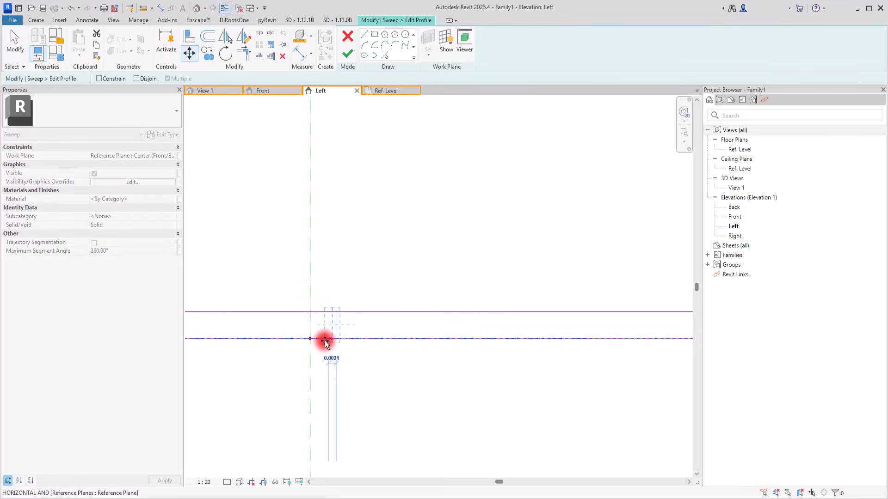
click(311, 342)
Draw another short vertical line joining both horizontal profile lines at the far right vertical reference plane.
scroll(236, 349, down, 5)
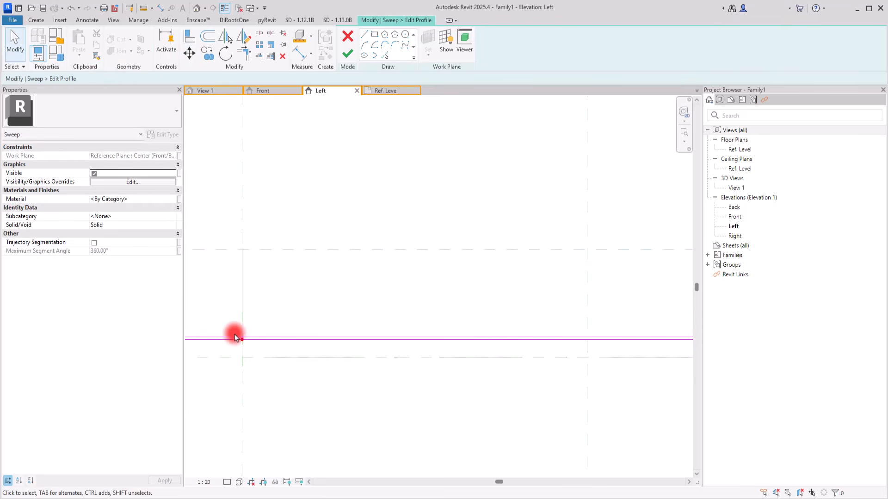
scroll(357, 327, up, 8)
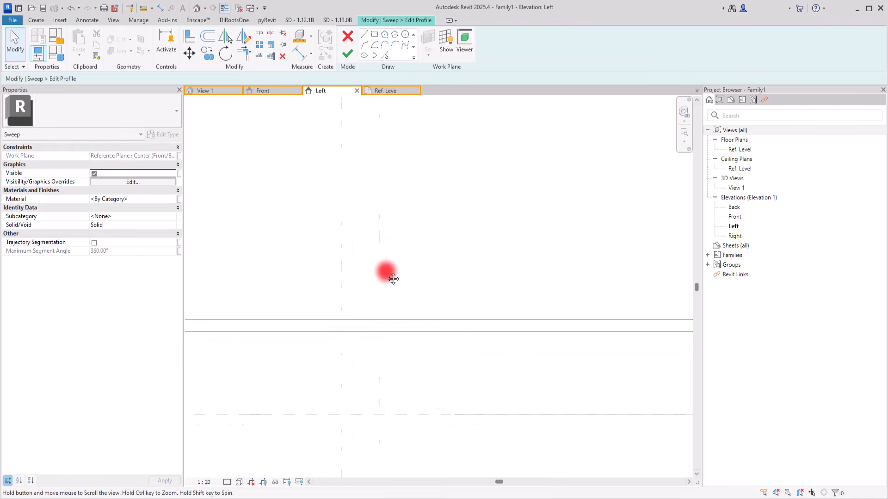
click(365, 35)
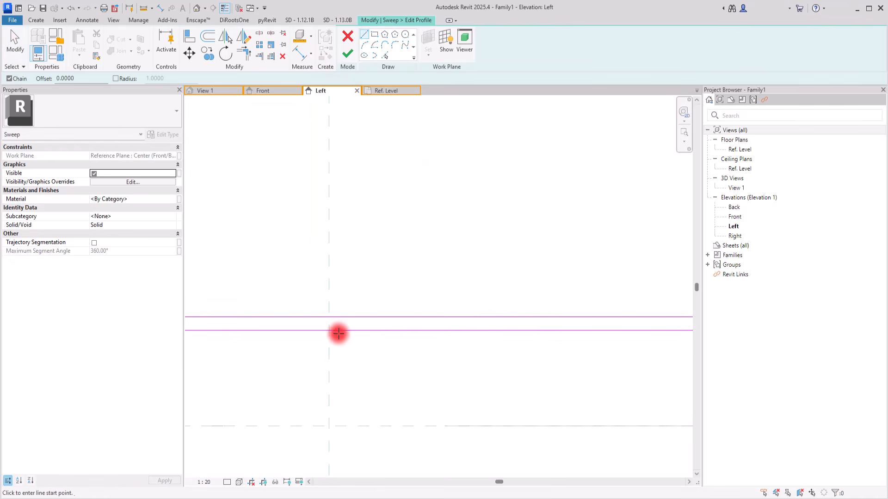
click(328, 331)
click(328, 317)
key(Escape)
key(Escape)
scroll(315, 307, down, 2)
scroll(417, 276, down, 2)
mouse_move(585, 297)
mouse_down()
mouse_move(356, 294)
mouse_move(364, 298)
mouse_up()
click(491, 303)
mouse_move(585, 302)
mouse_down()
mouse_move(358, 298)
mouse_move(364, 301)
mouse_up()
click(403, 319)
scroll(527, 306, down, 3)
scroll(214, 309, up, 4)
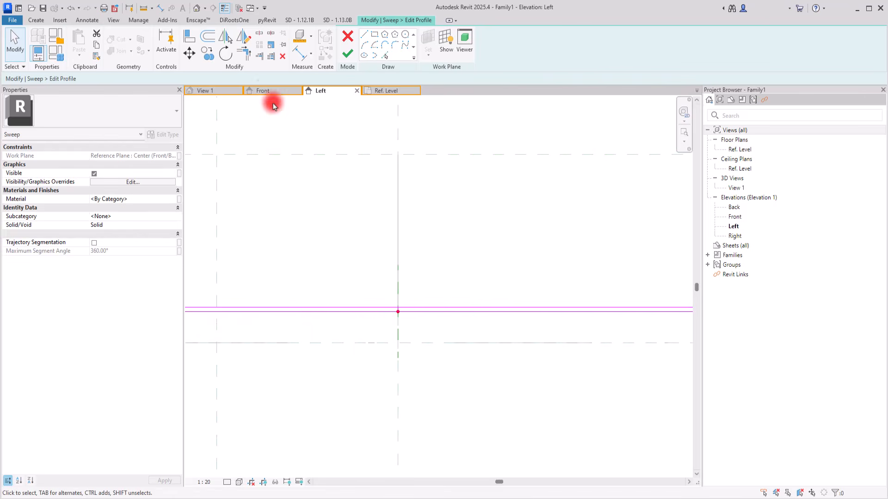
Trim the horizontal profile lines to corners with the short vertical line at the path point.
click(244, 53)
scroll(405, 315, up, 5)
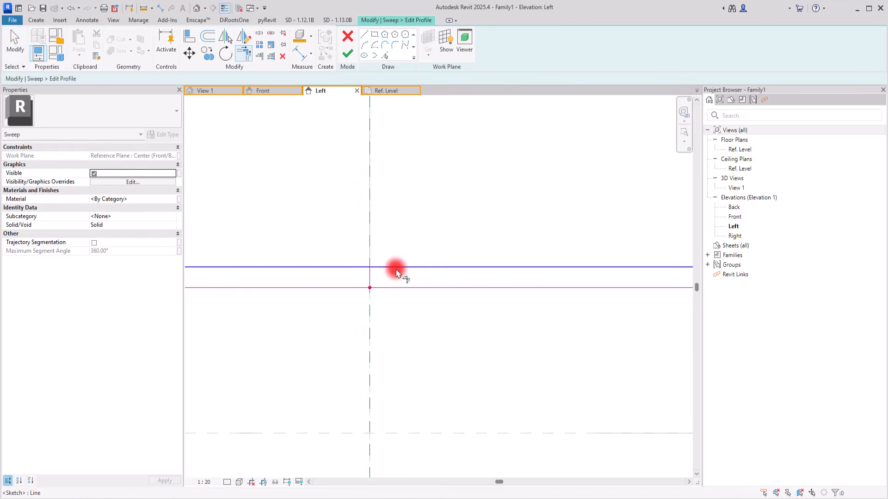
click(386, 290)
click(371, 277)
key(Escape)
Open the default 3D view, finish the profile sketch and complete the sweep, checking the solid from several angles.
scroll(293, 298, down, 4)
scroll(294, 295, down, 5)
scroll(330, 168, down, 2)
click(196, 9)
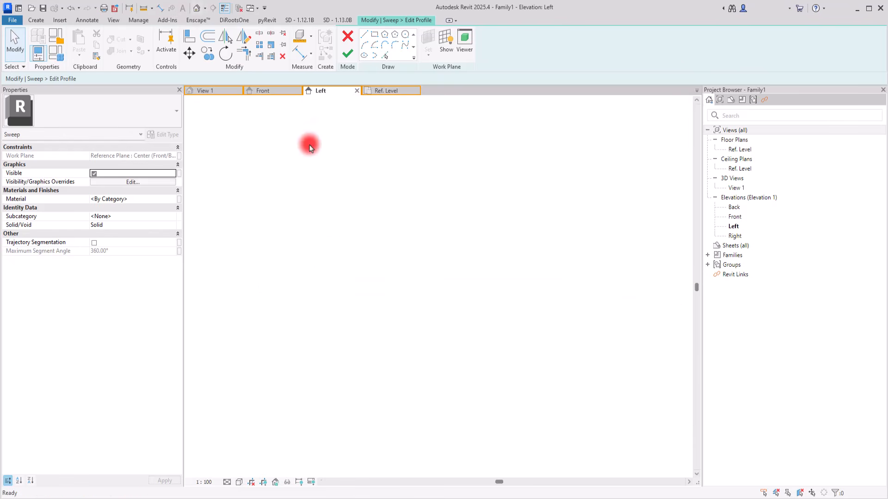
shift+middle_drag(486, 397, 406, 348)
scroll(407, 349, down, 3)
click(345, 50)
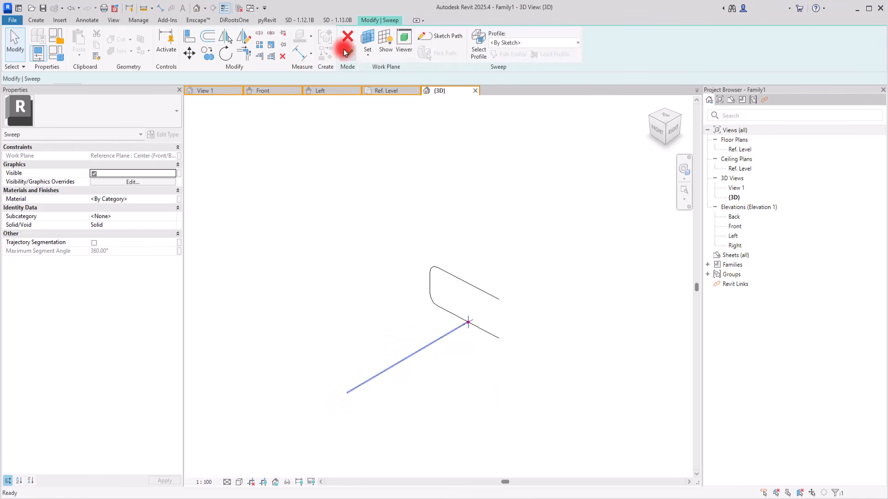
click(347, 52)
click(341, 208)
shift+middle_drag(293, 240, 485, 299)
scroll(386, 383, up, 2)
scroll(392, 370, down, 3)
scroll(394, 370, up, 4)
click(392, 375)
shift+middle_drag(361, 212, 382, 242)
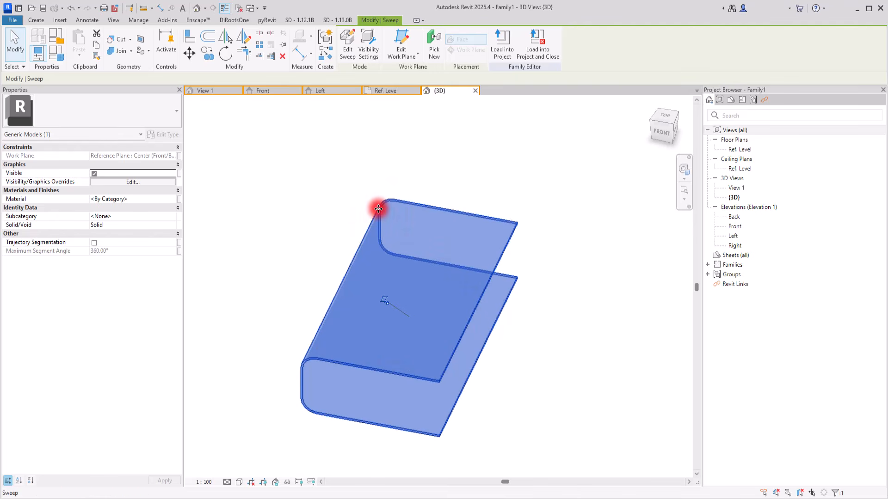
Start a void extrusion in the Ref. Level plan with a line along the middle vertical plane between the horizontal reference planes.
click(385, 91)
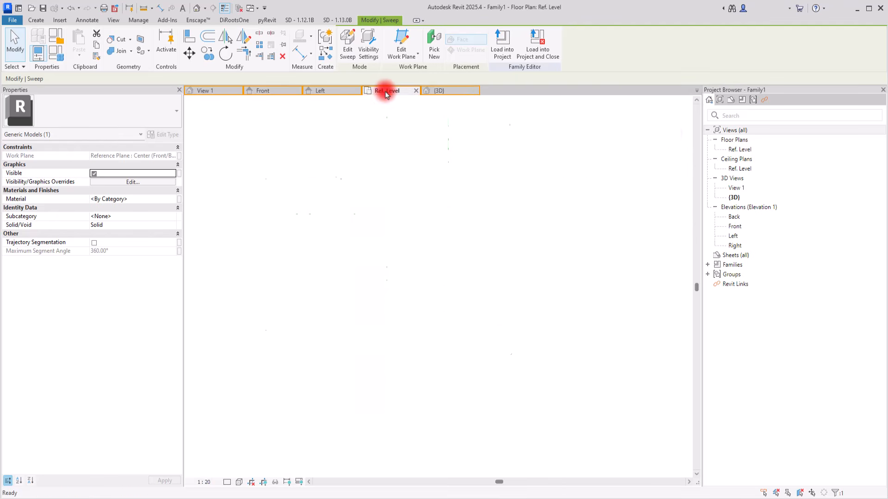
scroll(434, 246, up, 4)
middle_drag(399, 260, 397, 266)
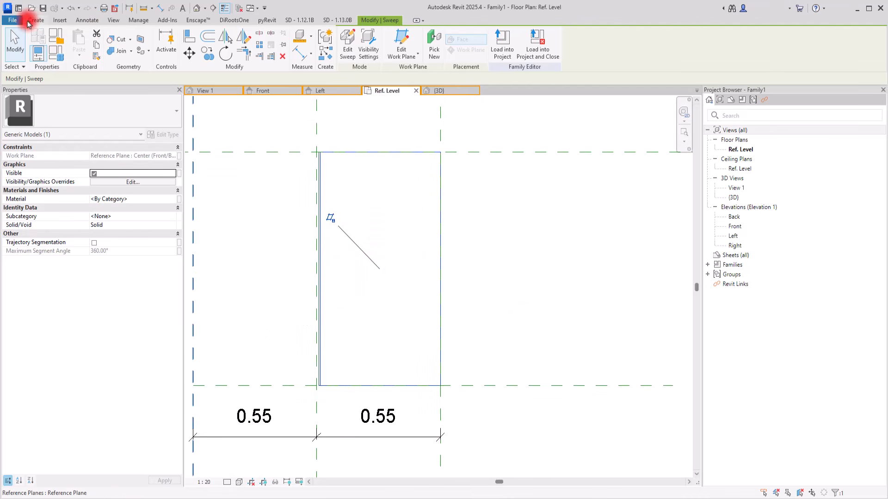
click(28, 21)
click(188, 54)
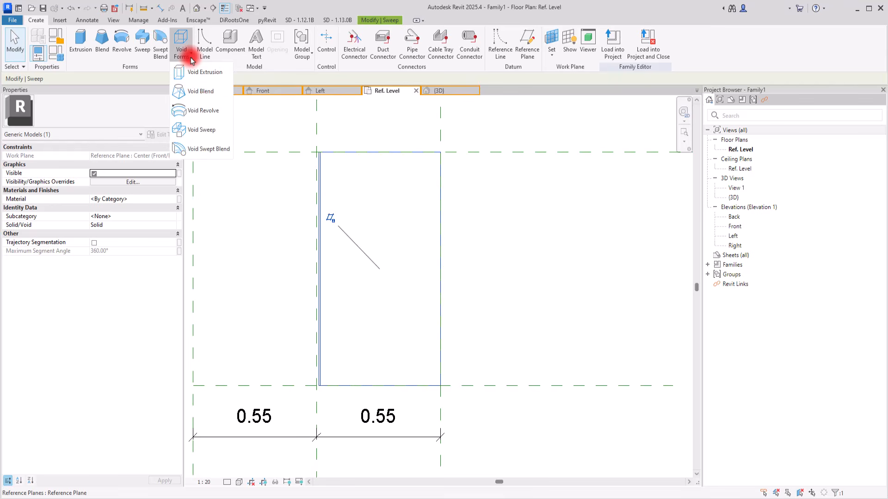
click(203, 72)
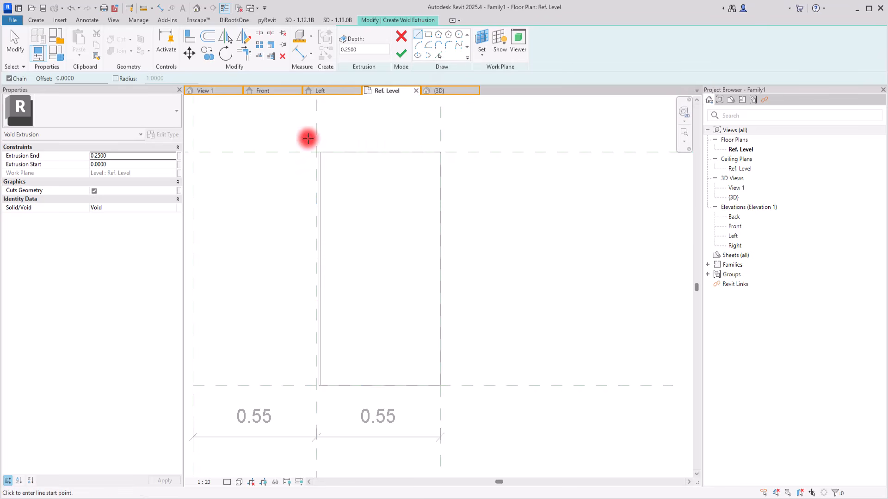
click(317, 152)
click(317, 386)
key(Escape)
Draw a circle of about 0.48 m radius centred on the vertical sketch line's midpoint.
click(459, 35)
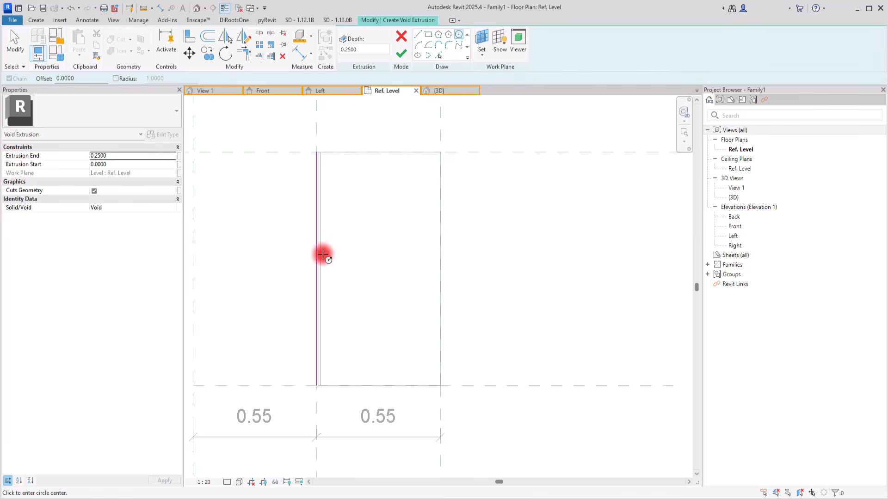
click(317, 268)
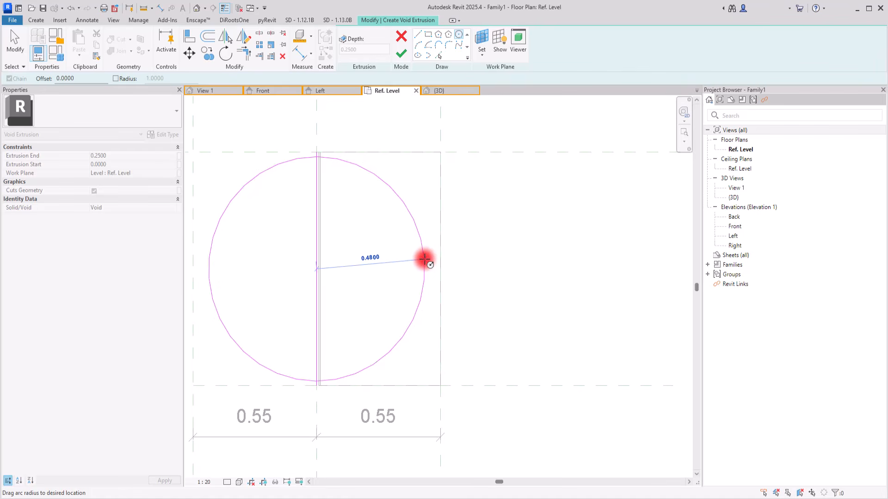
click(424, 260)
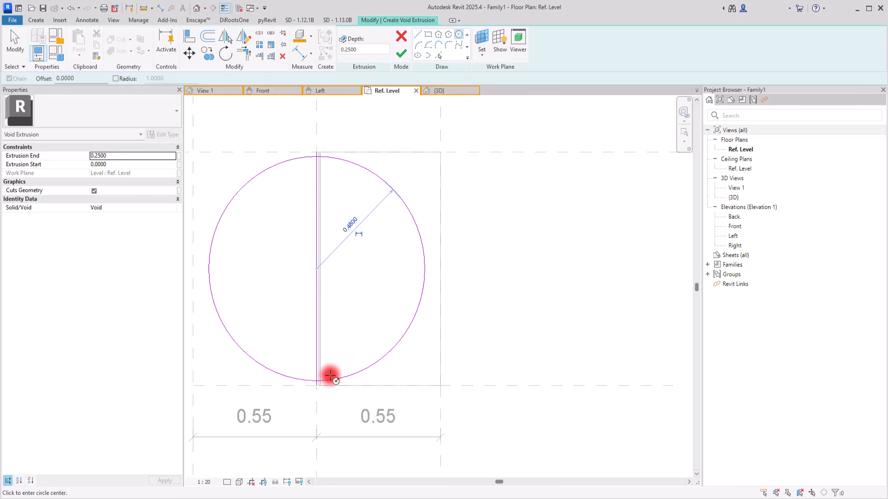
key(Escape)
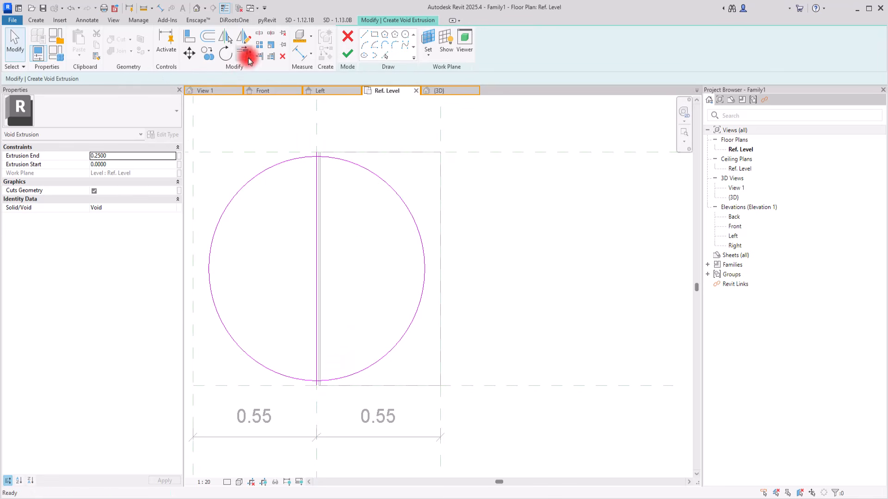
Set the circle's radius to 0.46 m.
click(370, 170)
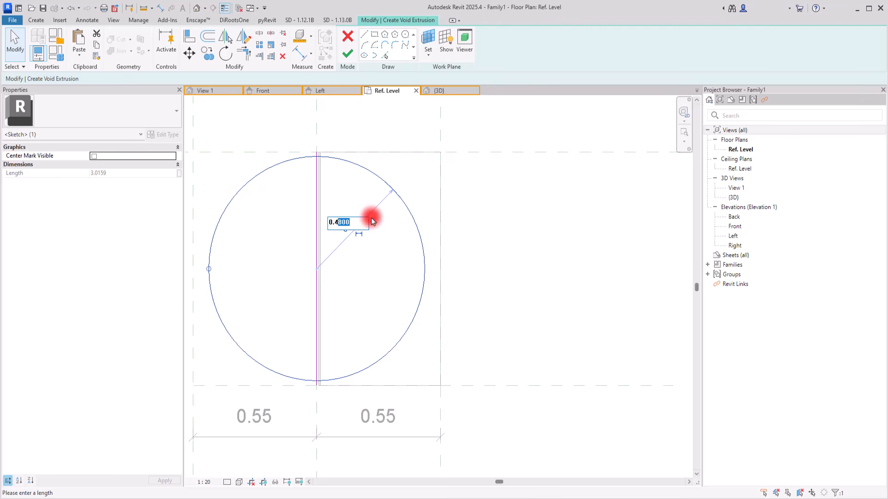
text(6)
key(Return)
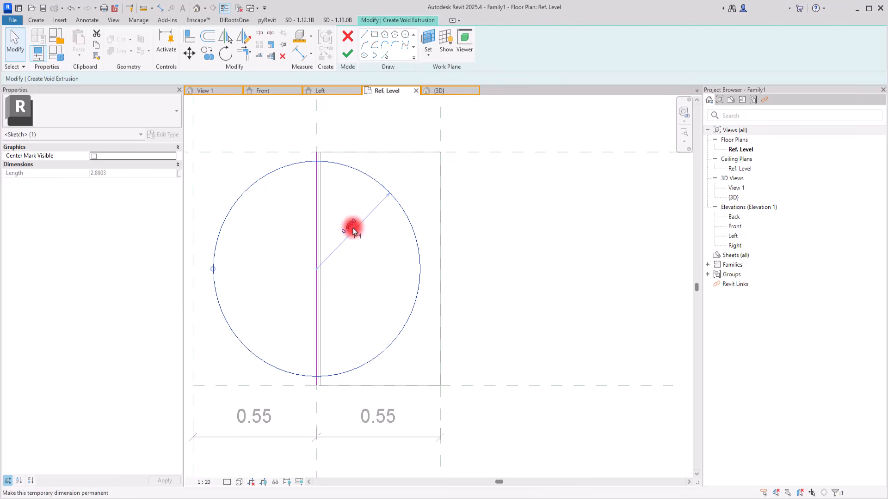
click(377, 252)
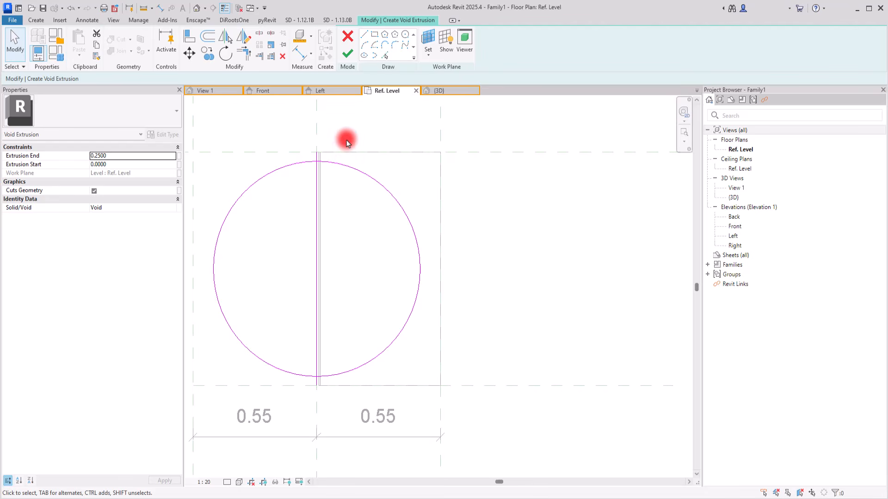
Draw a three-sided outline about 0.7 m wide around the sweep's right half, starting and ending on the middle vertical plane.
click(364, 34)
click(317, 134)
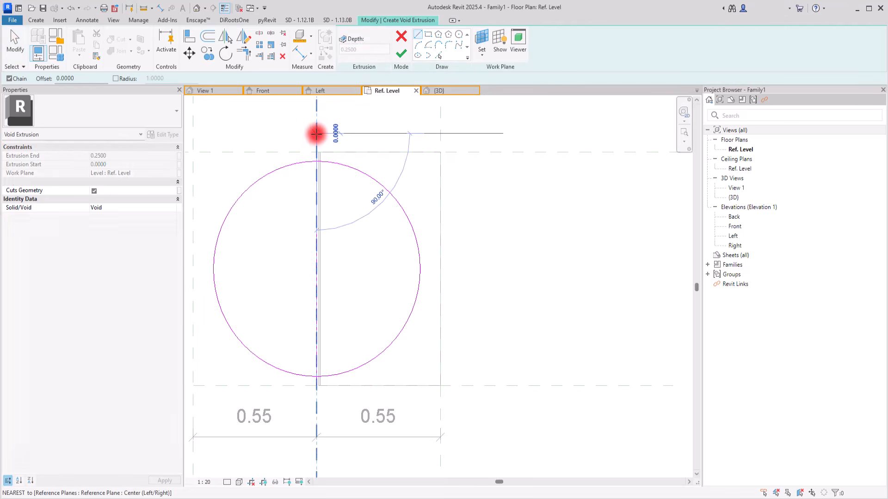
click(478, 133)
click(476, 432)
click(316, 432)
key(Escape)
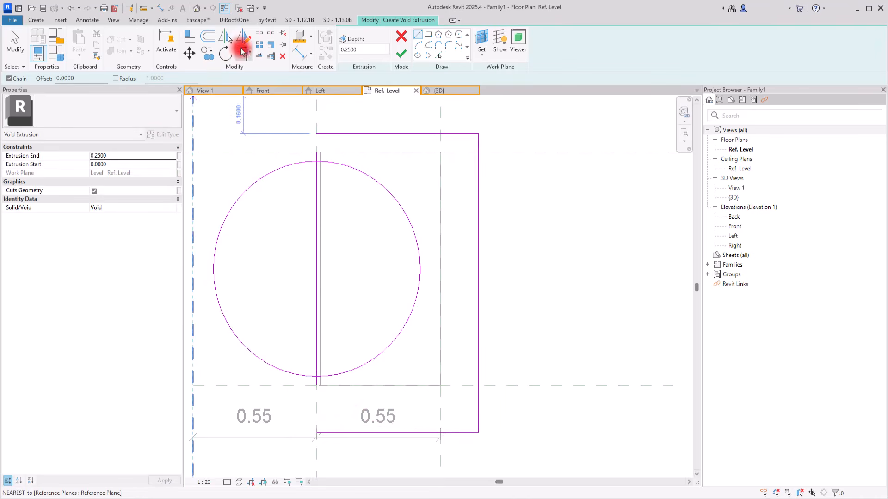
Trim the vertical sketch line to corners with the outline's upper and lower edges, closing the rectangle.
click(242, 52)
click(324, 433)
click(317, 199)
click(316, 197)
click(330, 133)
key(Escape)
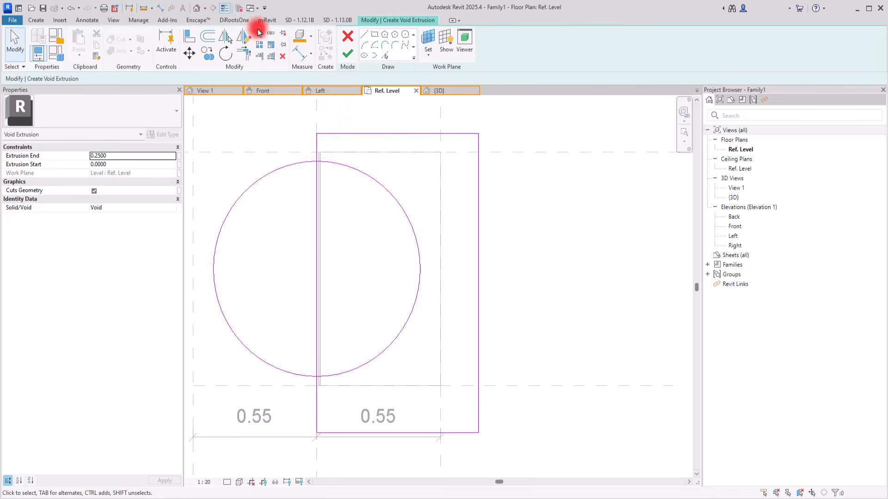
Split the circle at its upper left and trim its upper end to a corner with the rectangle's left side.
click(259, 33)
click(256, 183)
click(242, 53)
click(332, 165)
click(319, 145)
click(336, 374)
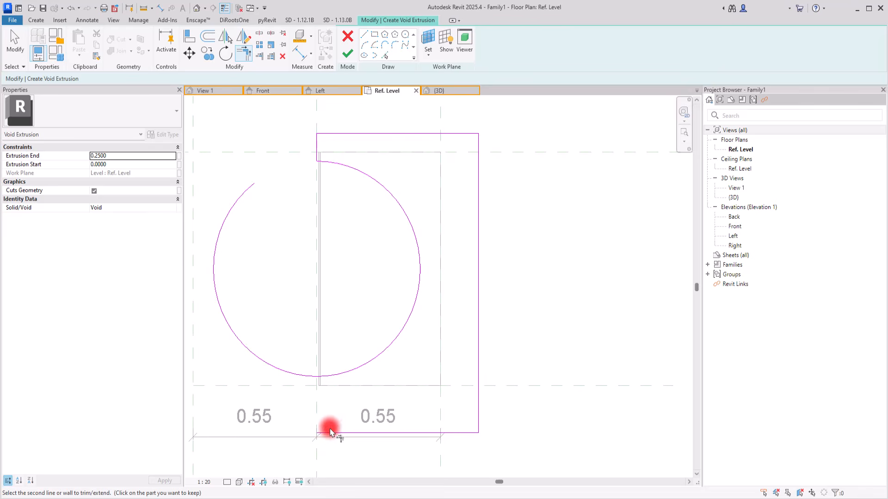
key(Escape)
key(Escape)
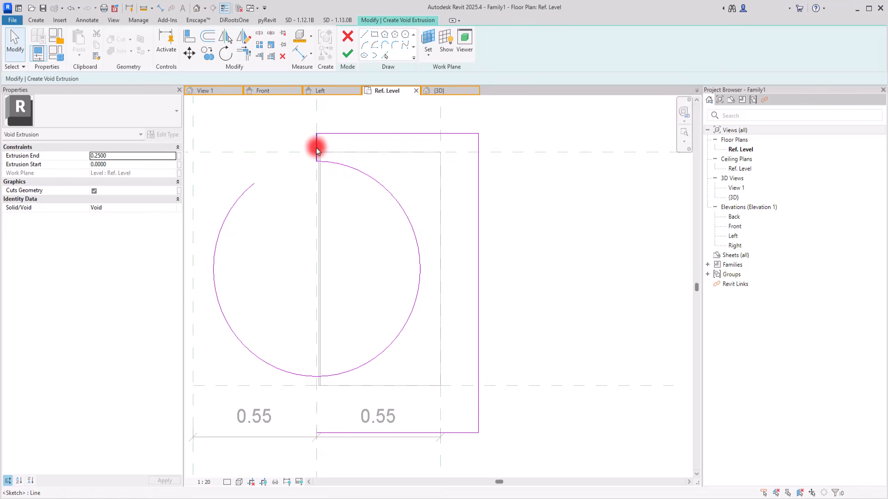
Copy the remaining short vertical segment from the outline's upper left corner down to its lower left corner area.
click(320, 134)
click(207, 53)
click(317, 134)
click(315, 401)
key(Escape)
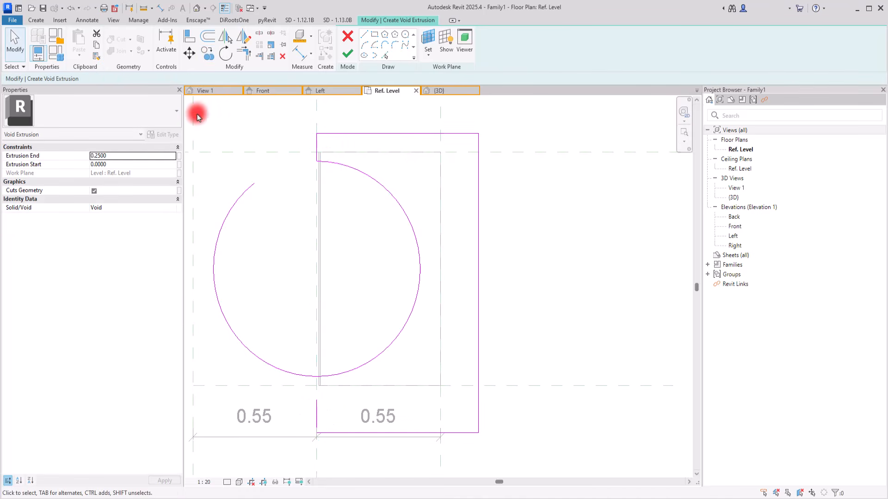
Trim the arc to the lower short vertical segment, leaving a half circle, and finish the void extrusion sketch.
click(240, 54)
click(337, 433)
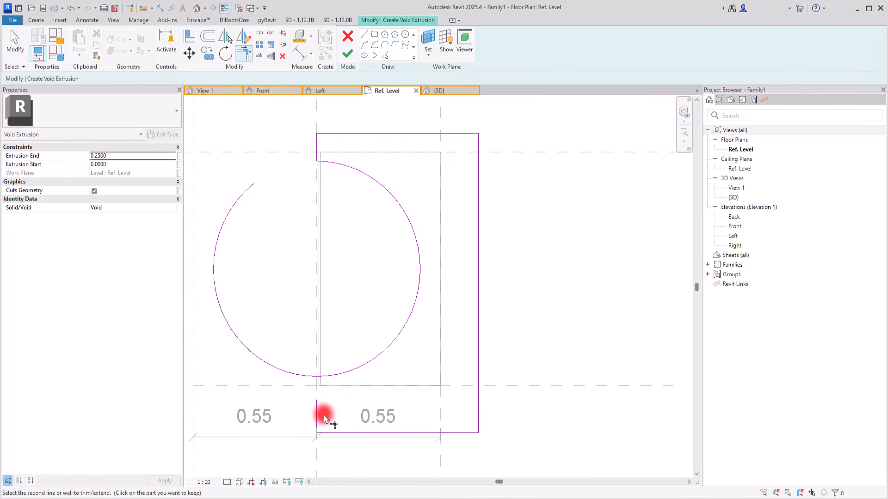
click(331, 373)
key(Escape)
click(347, 54)
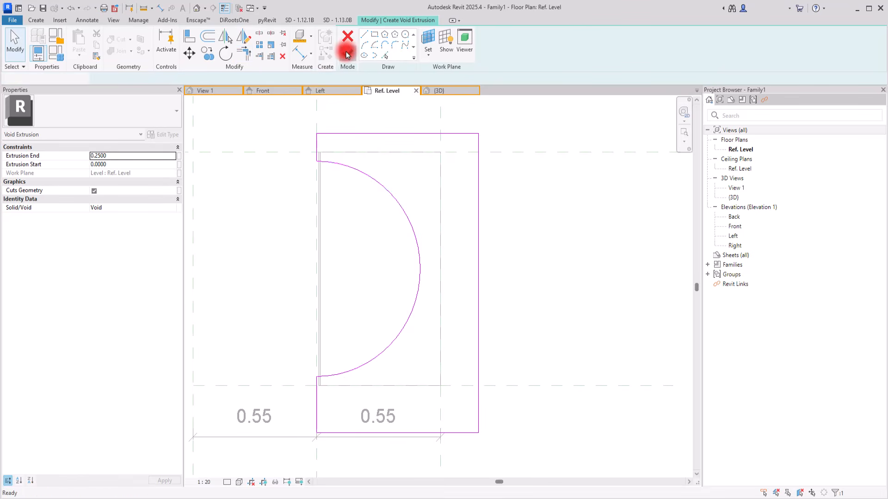
In the 3D view, stretch the void extrusion upward to a depth of about 0.385, cutting both arms of the U-shaped sweep.
click(444, 91)
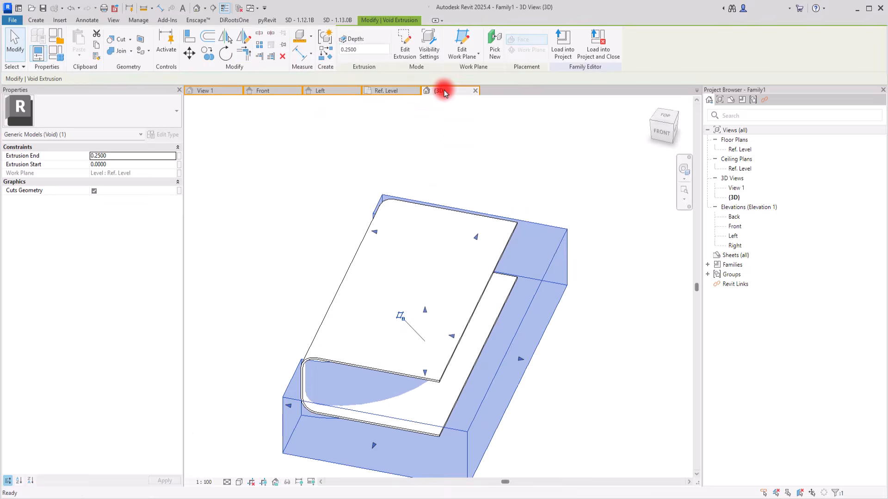
drag(423, 307, 331, 231)
click(323, 228)
scroll(300, 209, down, 2)
shift+middle_drag(480, 323, 389, 370)
scroll(366, 293, up, 5)
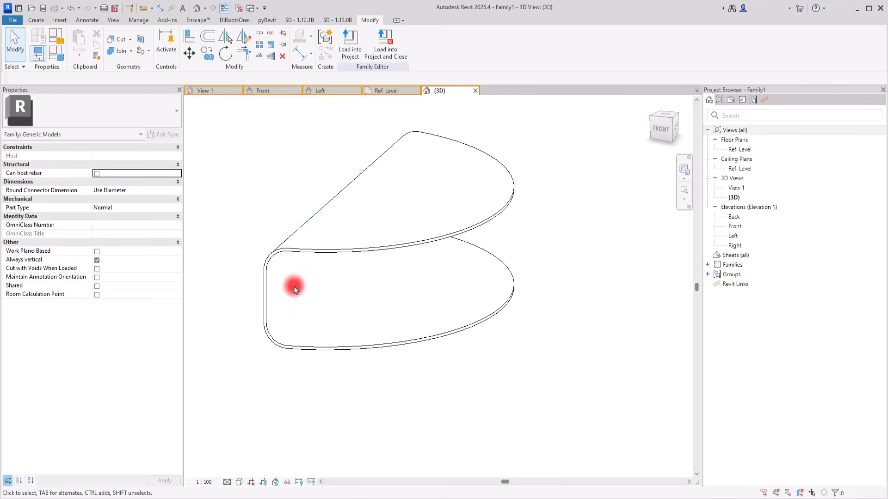
Copy the sweep together with its void extrusion and paste both aligned to the same place.
click(324, 249)
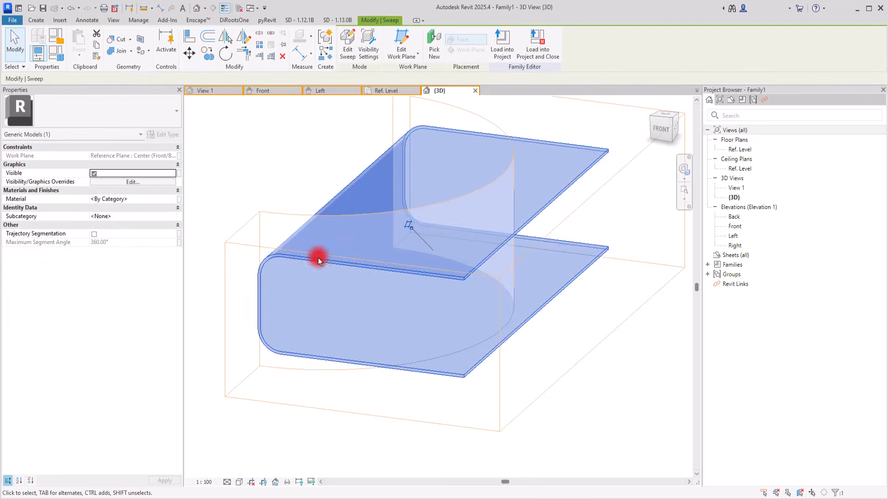
scroll(315, 355, down, 2)
drag(295, 184, 258, 389)
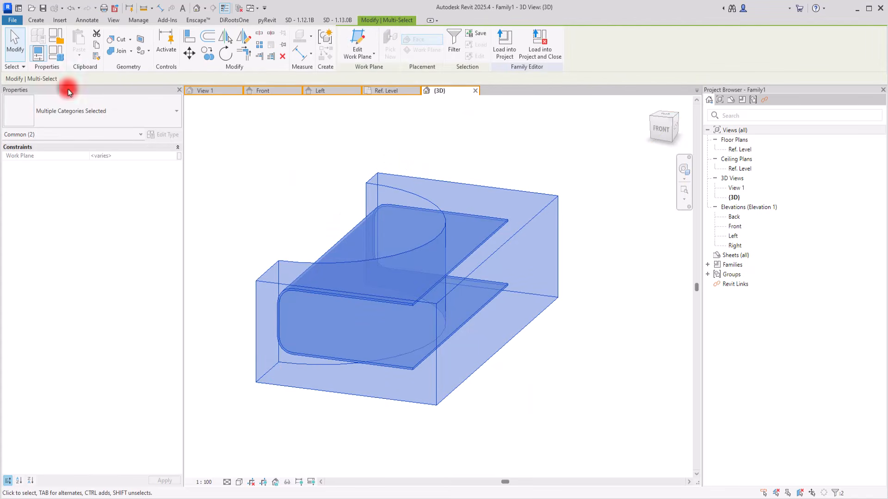
click(80, 55)
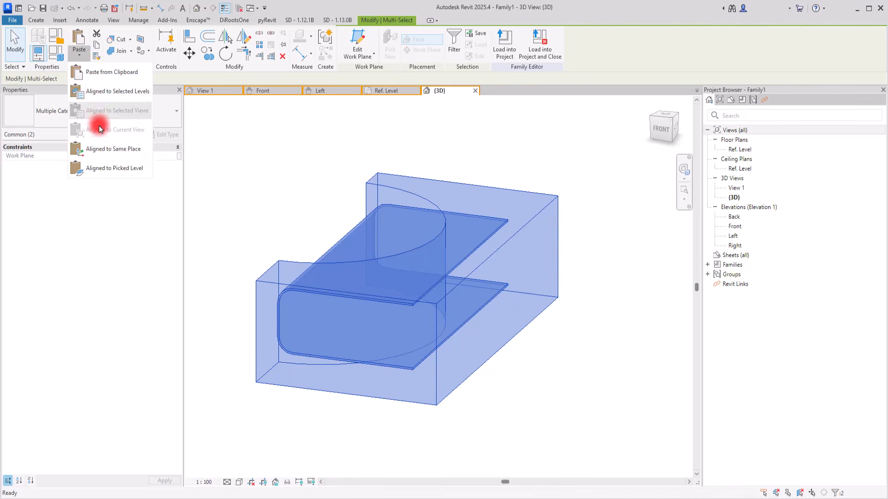
click(95, 147)
click(288, 173)
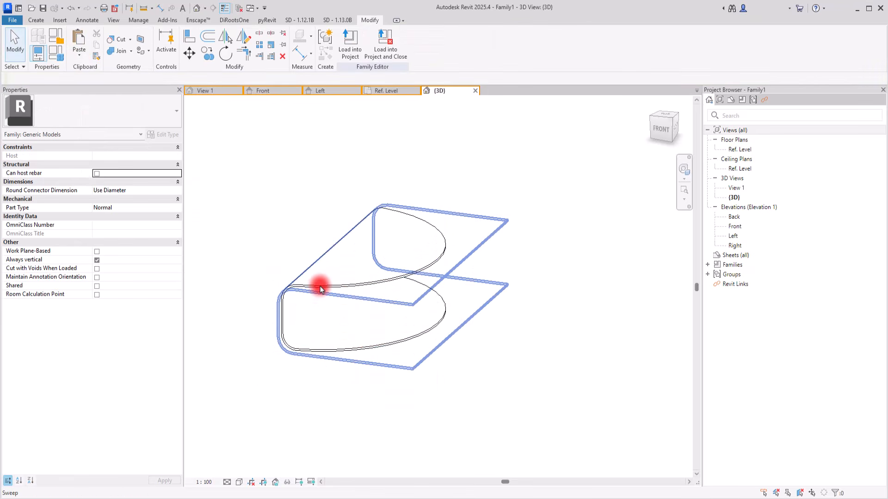
Select one of the two overlapping full sweeps and open its path sketch.
key(Tab)
key(Tab)
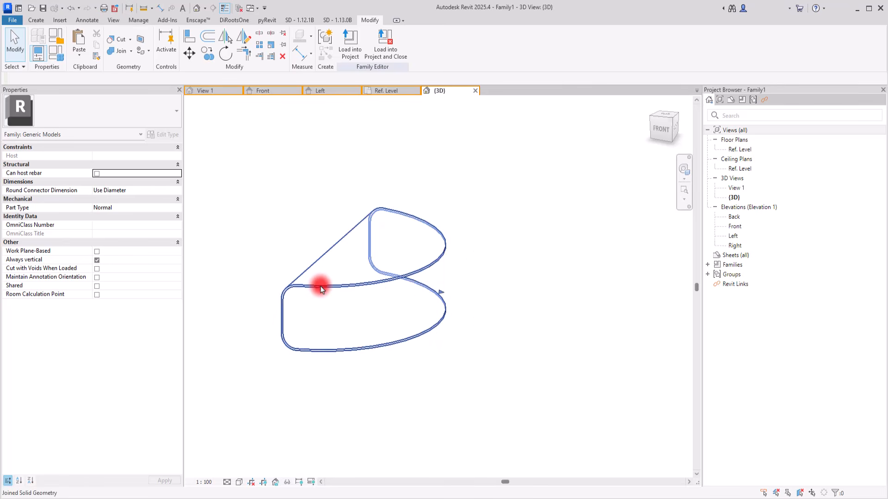
click(320, 288)
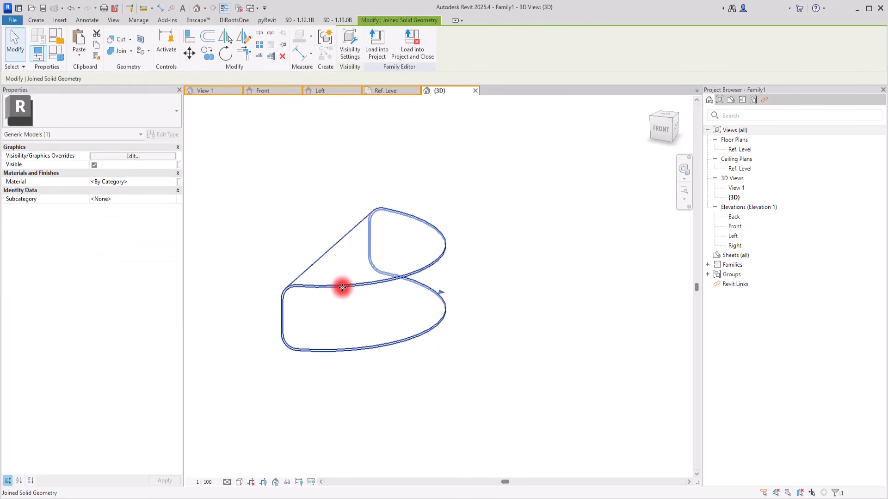
scroll(343, 287, up, 2)
click(319, 239)
click(313, 230)
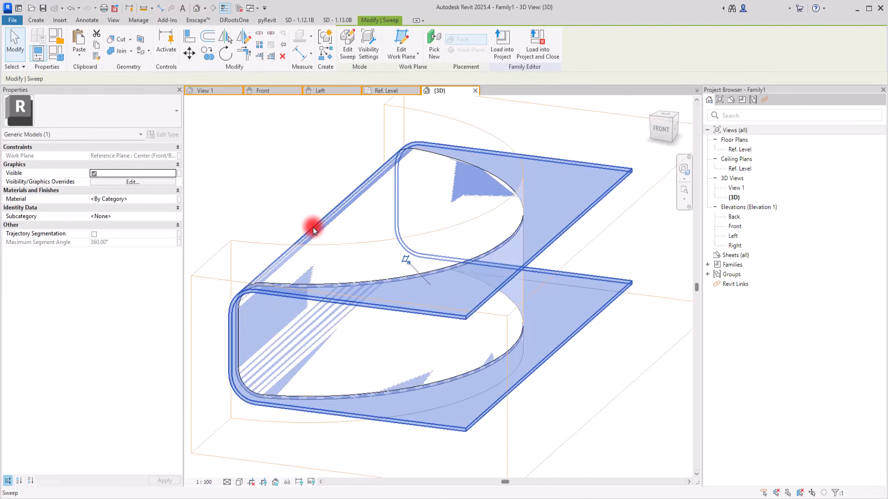
click(342, 54)
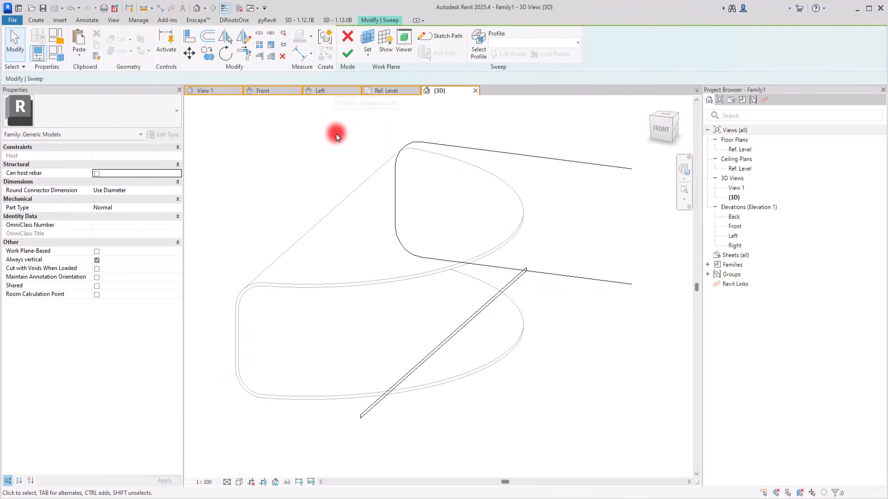
click(444, 36)
Delete the vertical line, upper arc and upper line from the sweep path, leaving the lower arc and line, and finish the sweep.
click(396, 204)
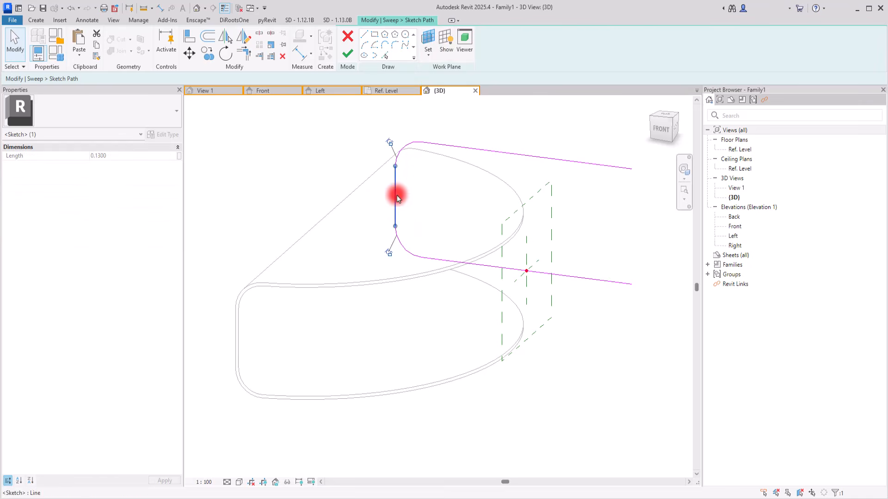
key(Delete)
click(398, 158)
key(Delete)
click(452, 144)
key(Delete)
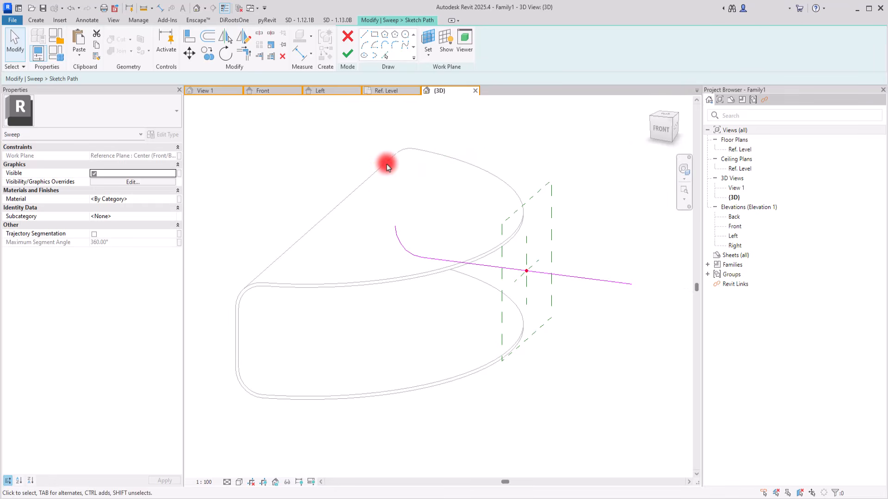
click(353, 64)
click(350, 57)
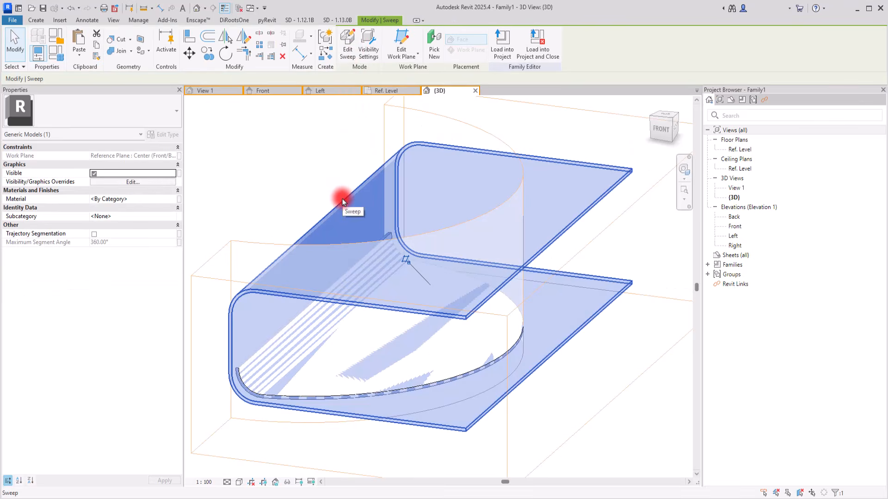
Copy the remaining full sweep with its void extrusion and paste them aligned to the same place.
ctrl+click(245, 243)
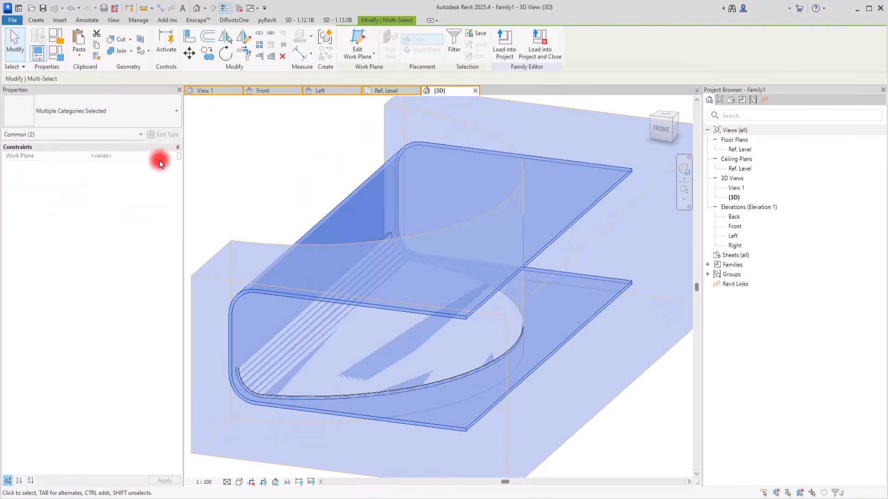
click(79, 55)
click(95, 149)
click(307, 148)
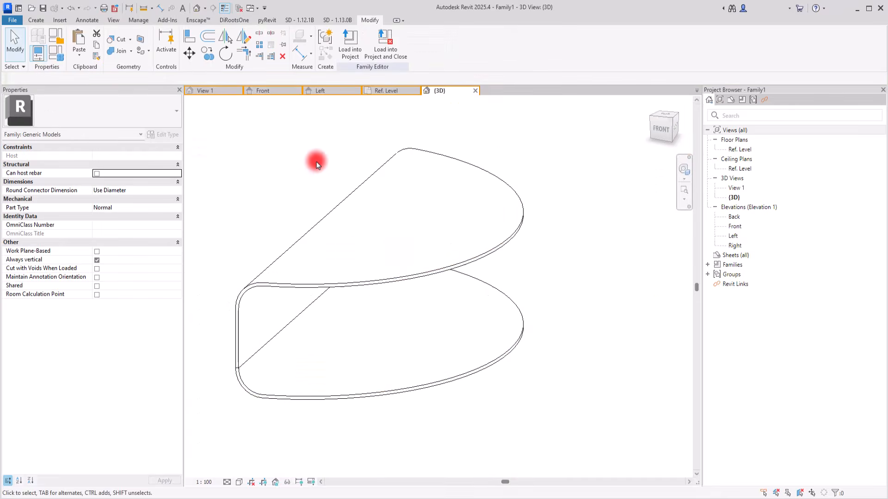
Reduce a full sweep's path to its upper arc and upper line by deleting the lower line, lower arc and vertical line, and finish it.
click(353, 191)
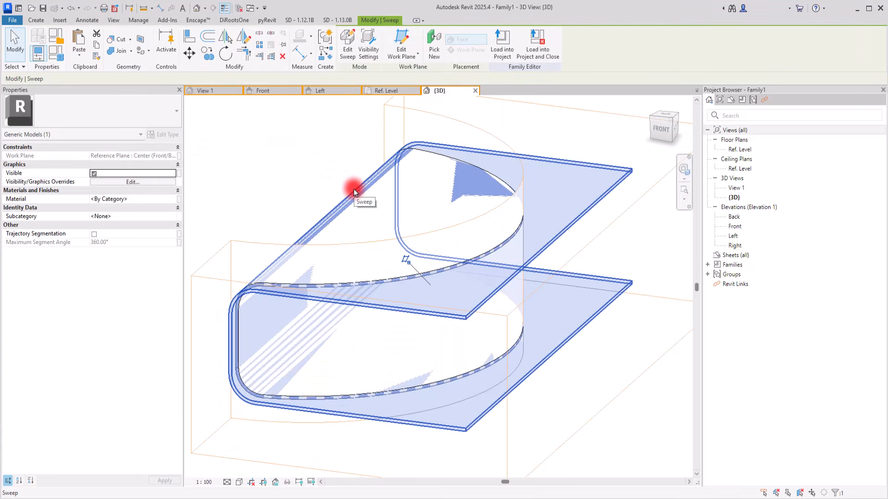
click(345, 41)
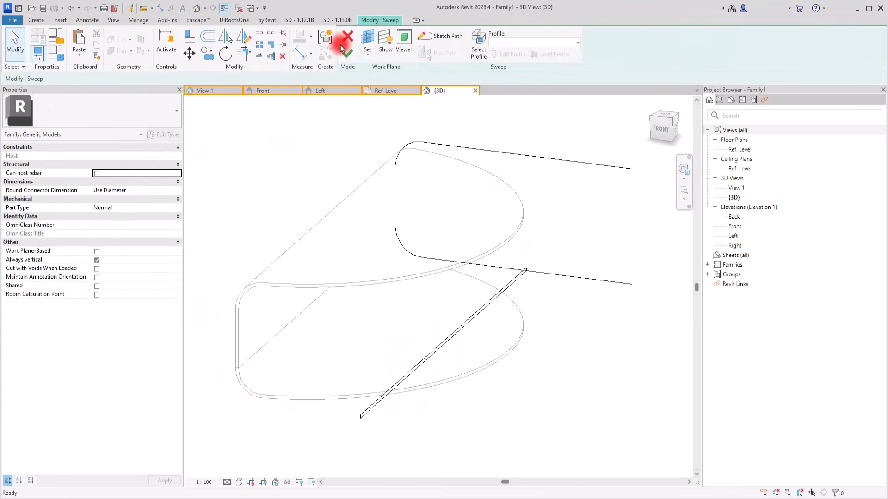
click(443, 35)
click(399, 152)
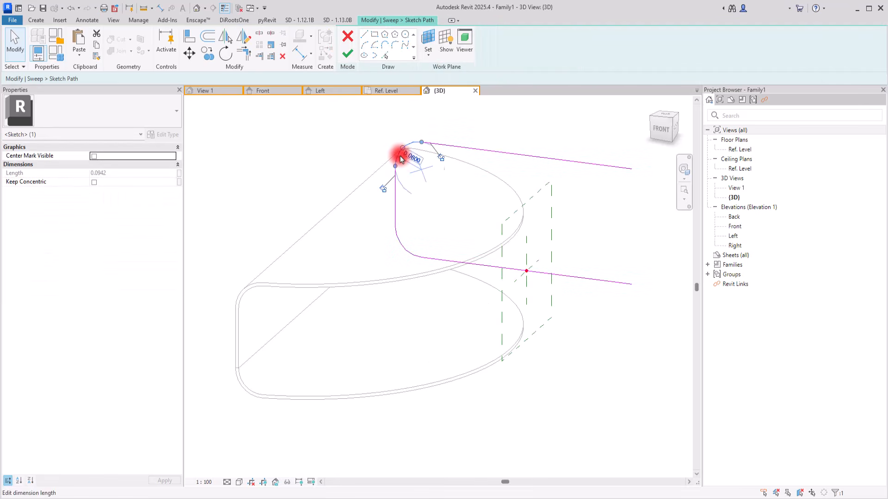
key(Escape)
click(443, 259)
key(Delete)
click(397, 202)
key(Delete)
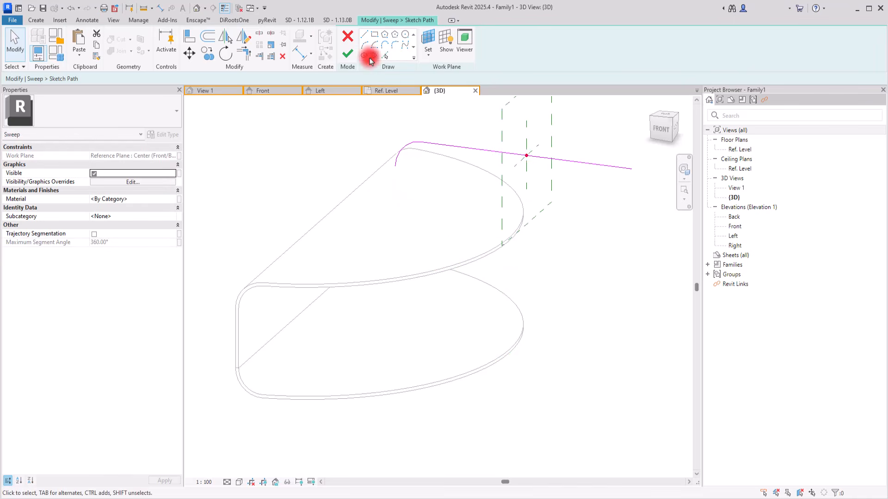
click(350, 54)
click(350, 54)
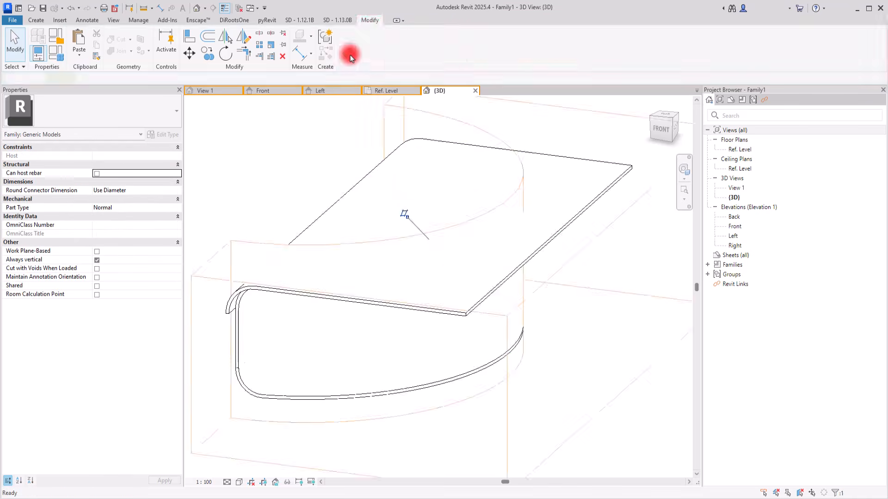
click(257, 187)
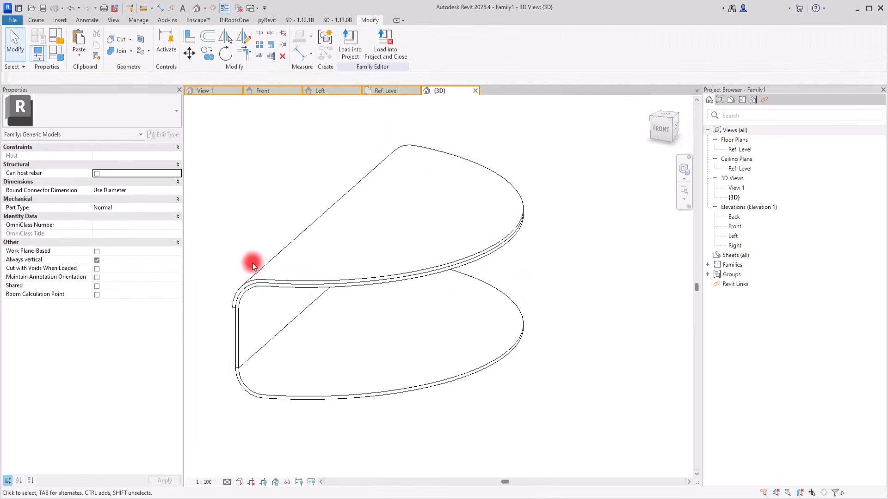
Select the remaining full U-shaped sweep among the overlapping pieces and open its path sketch.
key(Tab)
click(240, 326)
key(Tab)
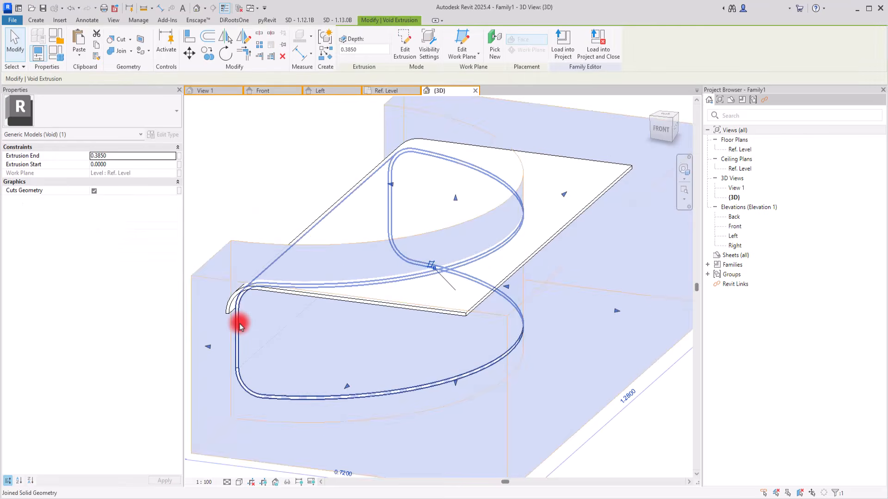
click(240, 327)
key(Tab)
click(240, 332)
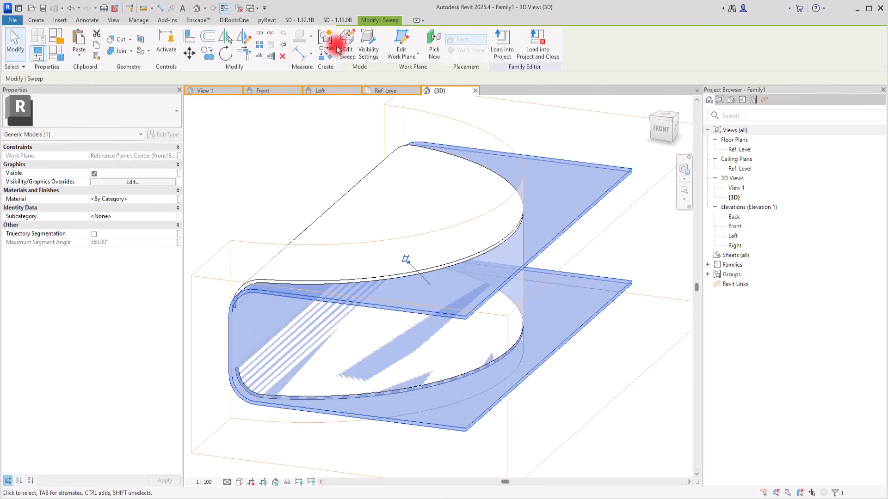
click(347, 46)
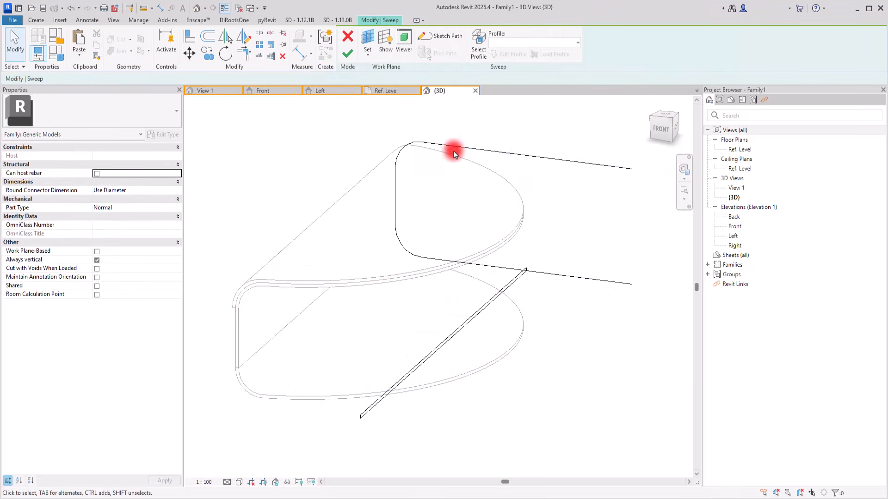
click(441, 37)
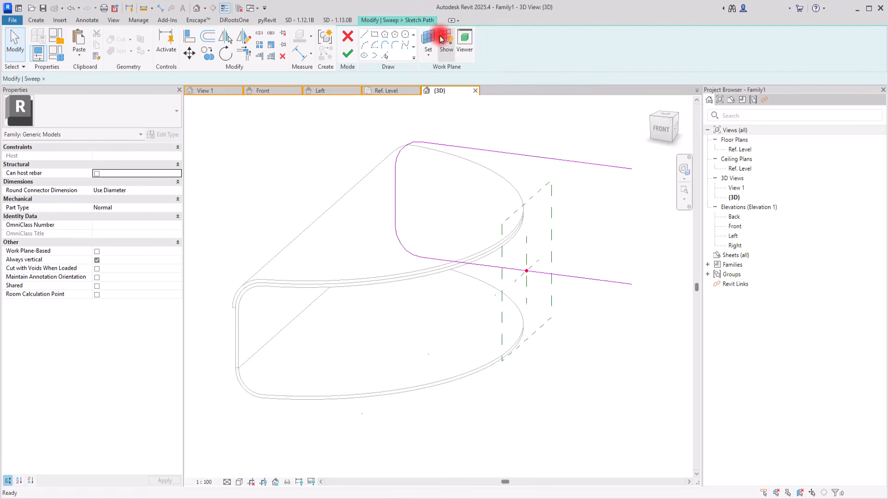
Delete both arcs and both horizontal lines from the sweep path, leaving only the vertical line, and finish the sweep.
click(403, 144)
key(Delete)
click(431, 144)
key(Delete)
click(405, 247)
key(Delete)
click(462, 263)
key(Delete)
click(346, 56)
click(346, 56)
click(275, 203)
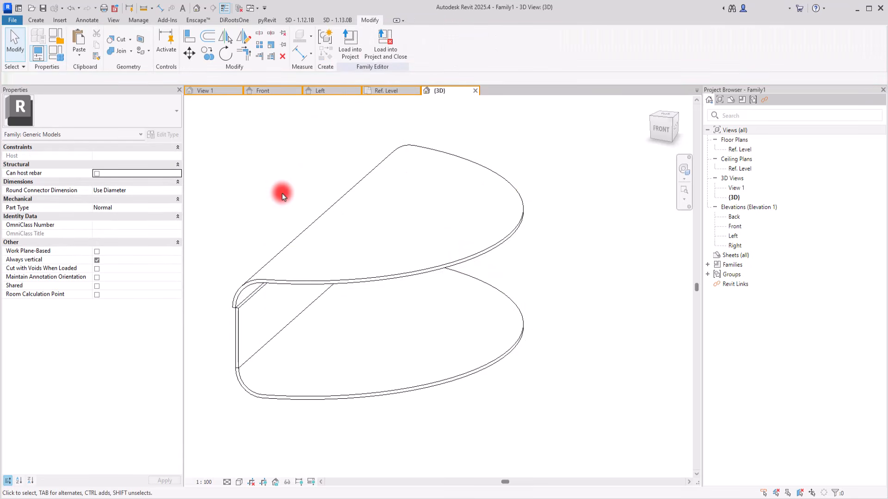
From the front, move the upper sweep horizontally to align its arc end with the upper end of the vertical piece.
scroll(324, 314, down, 1)
scroll(278, 315, up, 5)
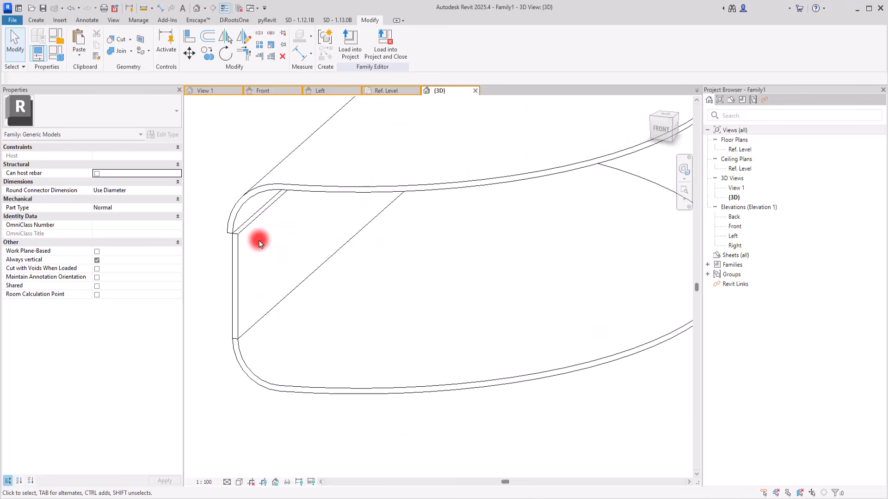
scroll(285, 233, down, 2)
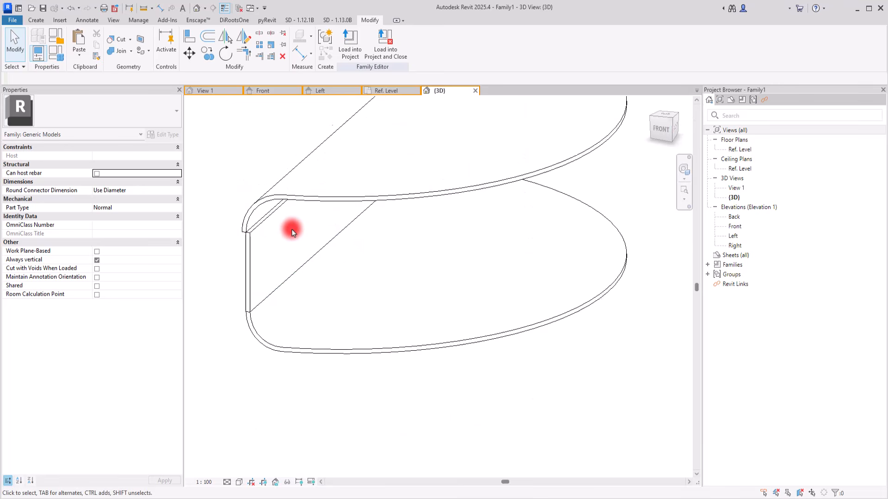
click(661, 131)
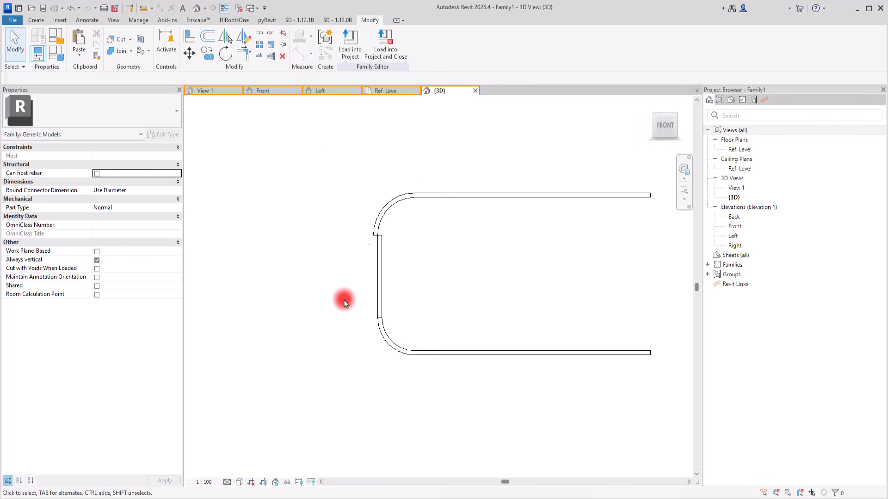
click(369, 218)
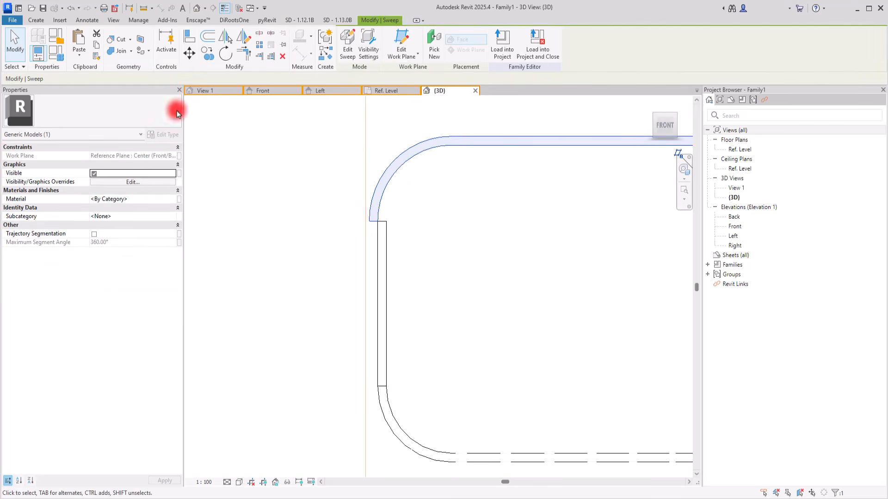
click(188, 55)
click(375, 221)
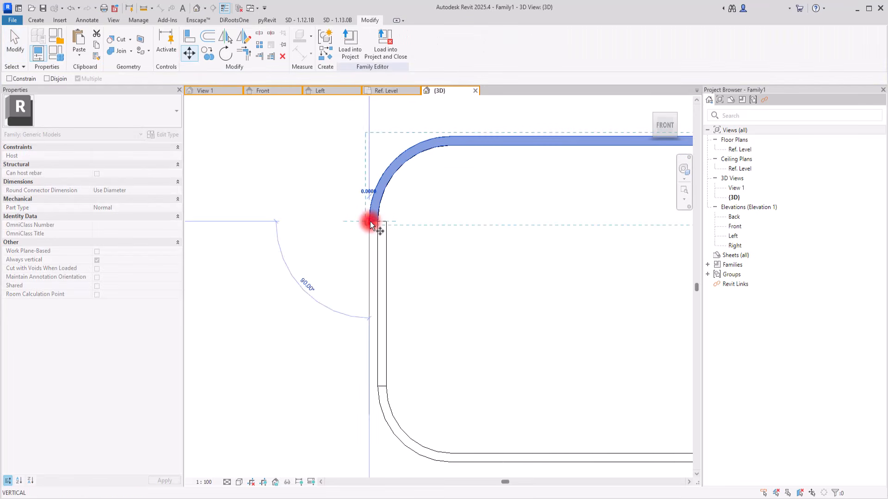
key(Escape)
key(Escape)
scroll(342, 244, down, 4)
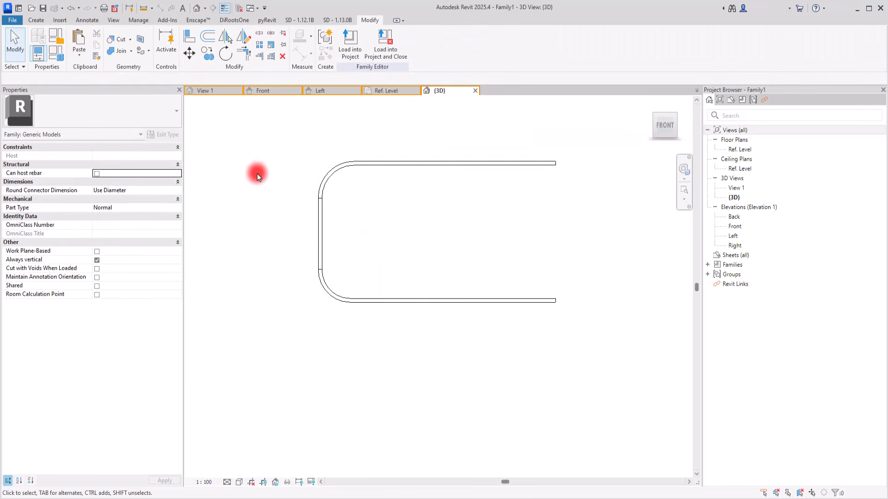
Examine the joint between the upper arc and the vertical piece up close and the three-part model in 3D.
scroll(330, 177, up, 2)
mouse_move(356, 214)
middle_down()
mouse_move(520, 313)
mouse_move(582, 318)
mouse_move(367, 212)
mouse_move(341, 214)
middle_up()
scroll(272, 175, up, 6)
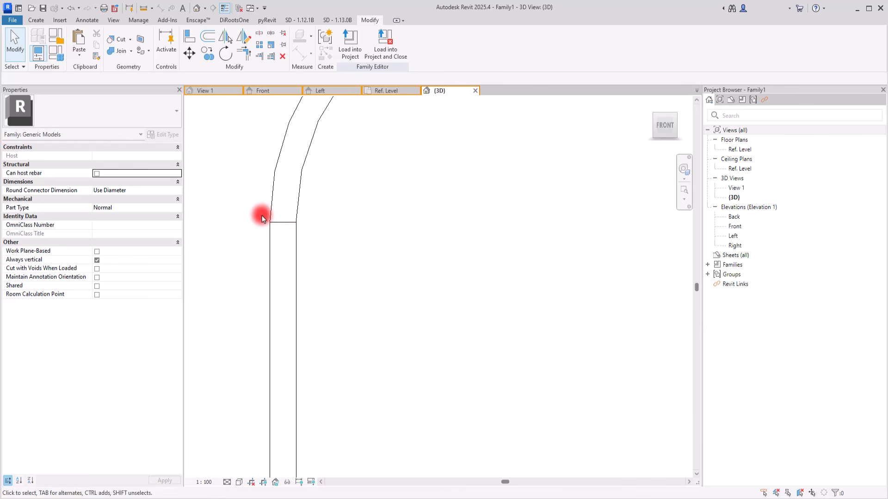
scroll(286, 193, down, 5)
scroll(347, 204, down, 2)
shift+middle_drag(507, 234, 409, 321)
scroll(258, 193, up, 5)
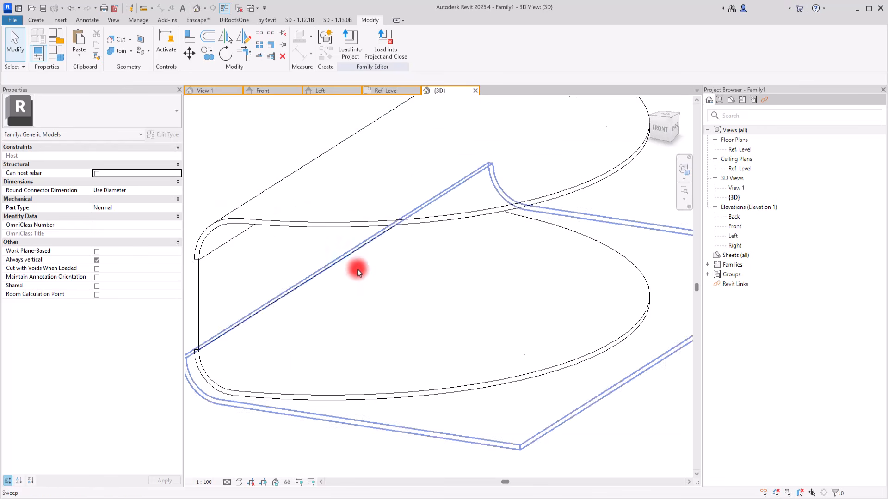
scroll(359, 269, down, 4)
mouse_move(478, 377)
shift+middle_down()
mouse_move(406, 317)
mouse_move(485, 369)
mouse_move(473, 368)
shift+middle_up()
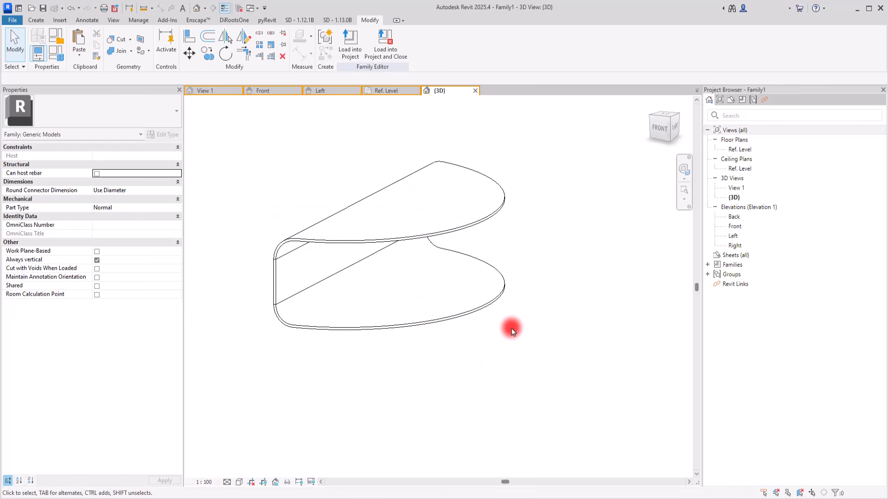
scroll(507, 323, down, 2)
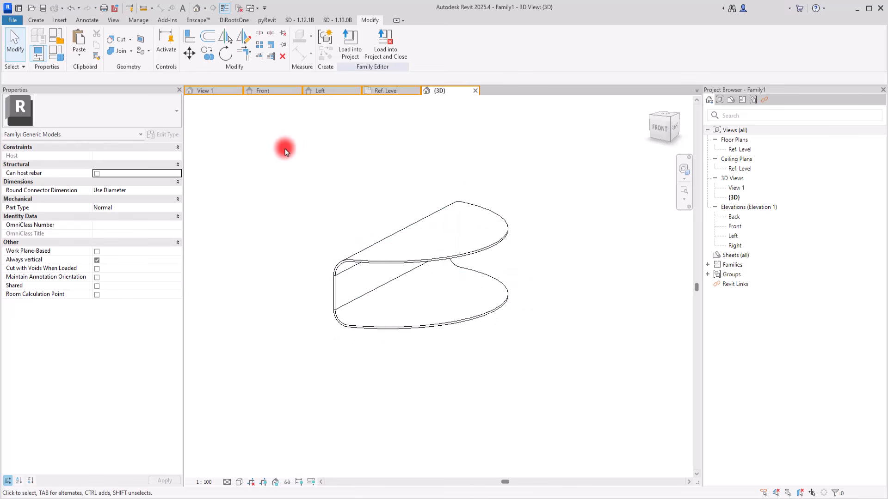
drag(310, 169, 596, 422)
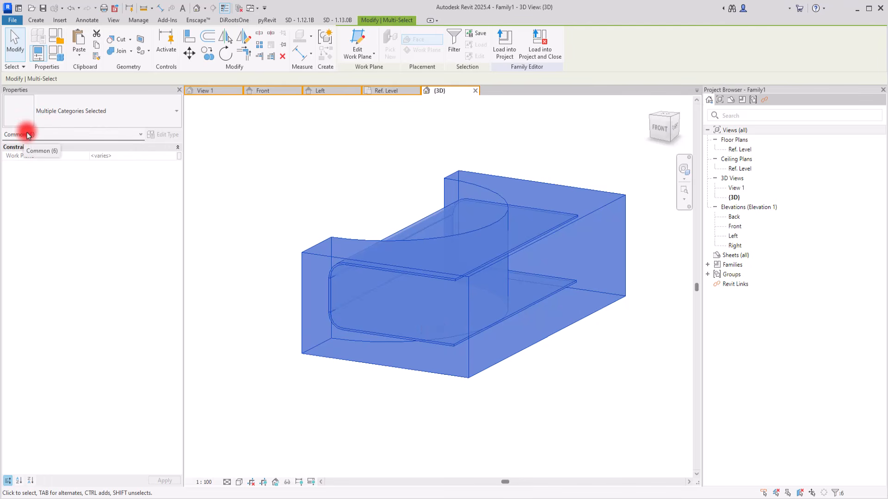
click(391, 91)
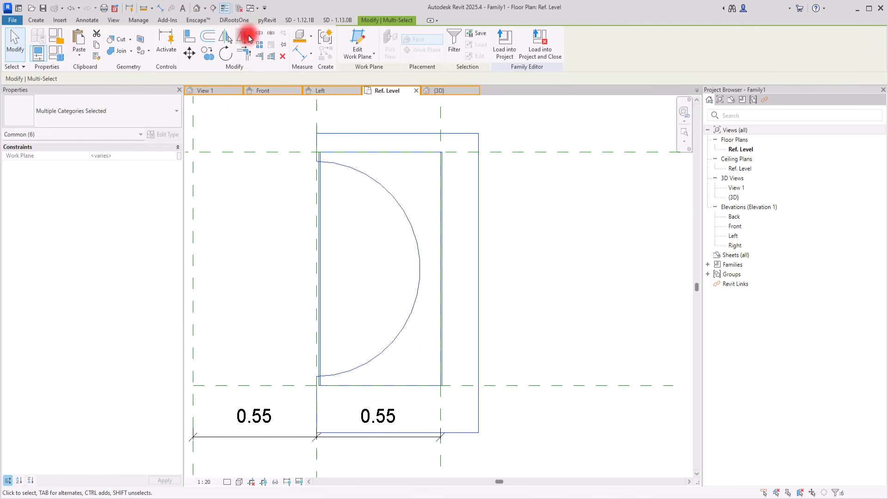
click(247, 37)
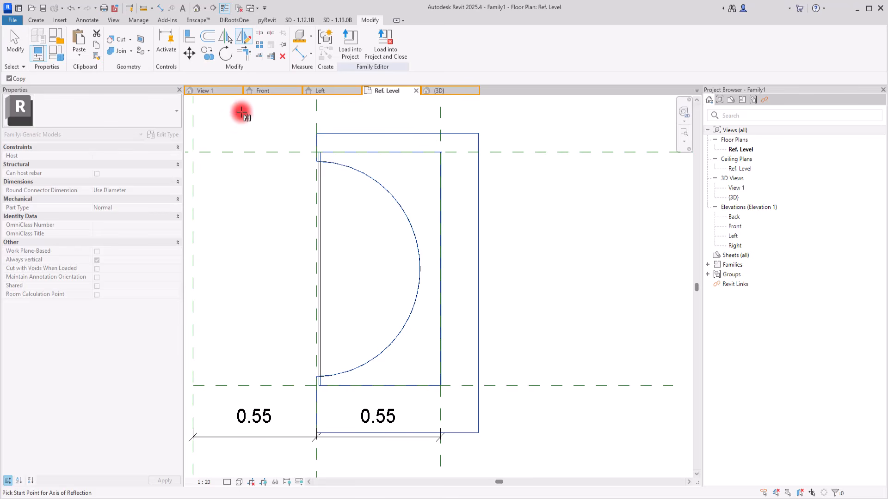
scroll(329, 126, up, 2)
scroll(424, 151, down, 4)
click(453, 90)
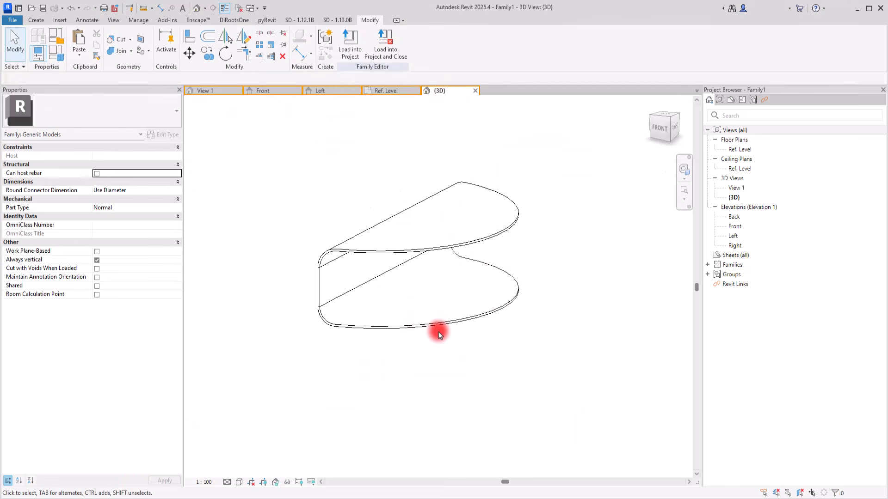
scroll(438, 333, up, 3)
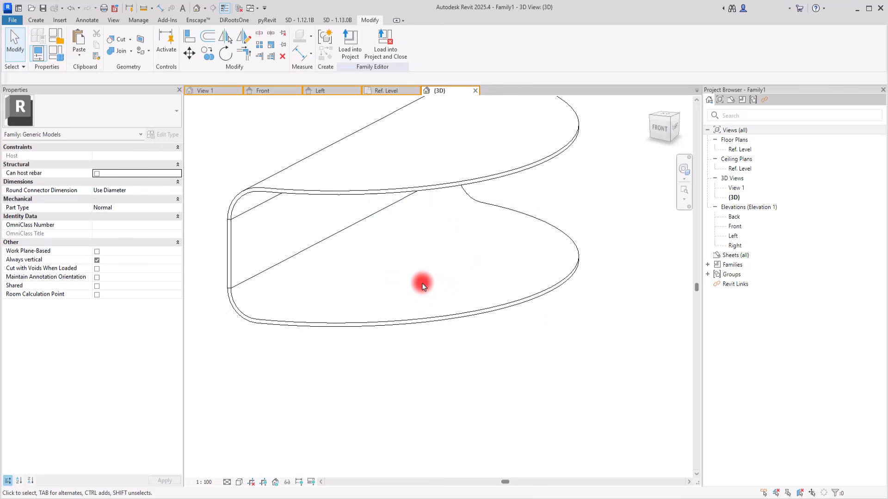
scroll(346, 324, down, 3)
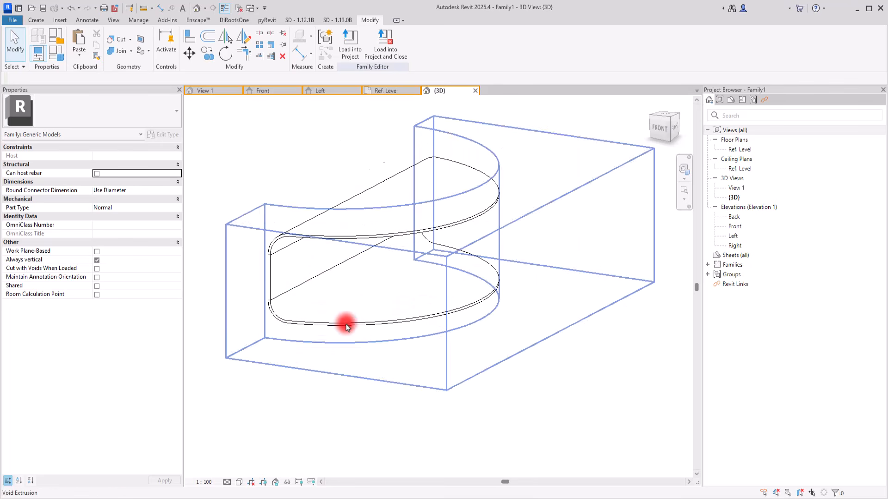
Set the 3D view's detail level to Fine and return its visual style to Hidden Line after trying Consistent Colors.
click(243, 482)
click(252, 452)
click(228, 483)
click(238, 470)
click(239, 482)
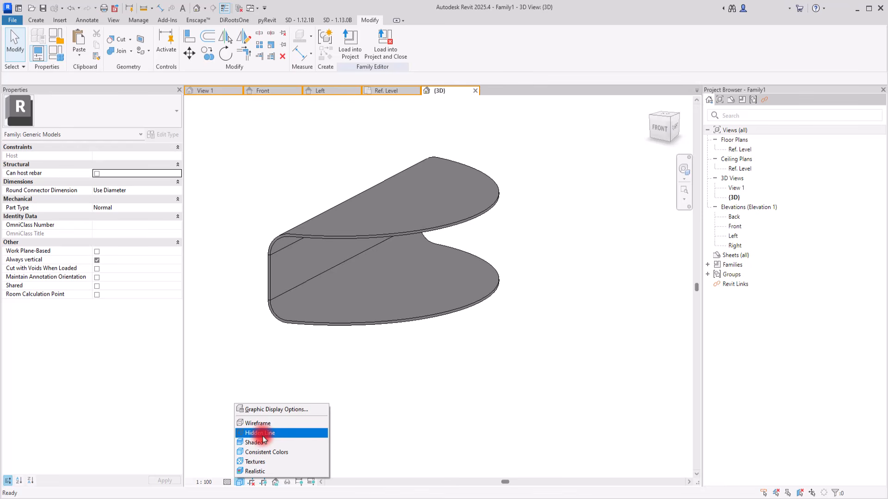
click(260, 433)
scroll(282, 201, up, 2)
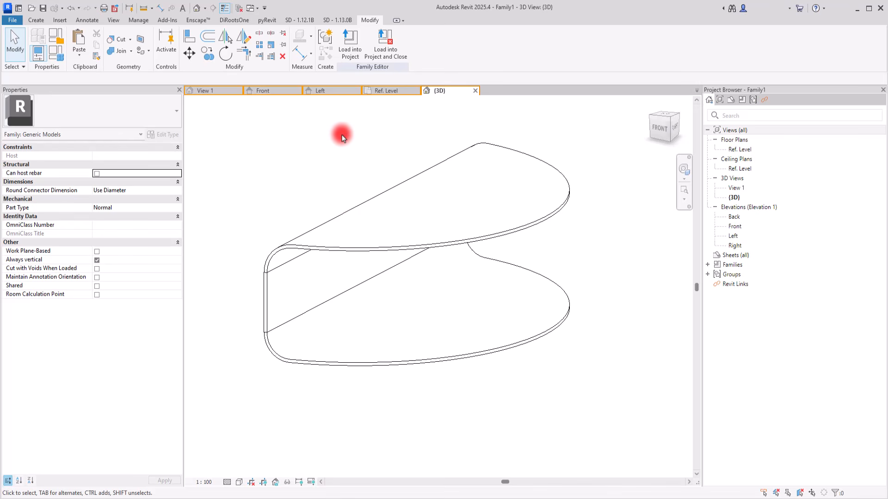
Show the half-round shape in the Ref. Level floor plan.
click(388, 95)
scroll(451, 249, up, 3)
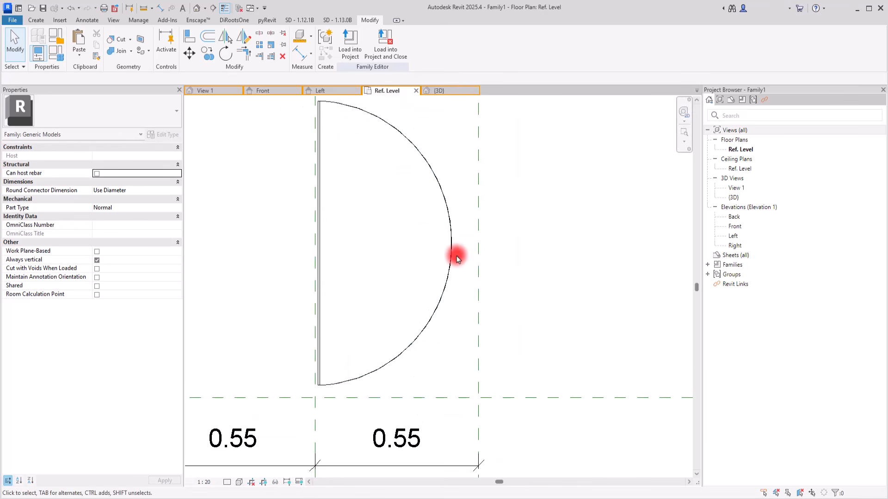
middle_drag(507, 229, 505, 246)
click(33, 20)
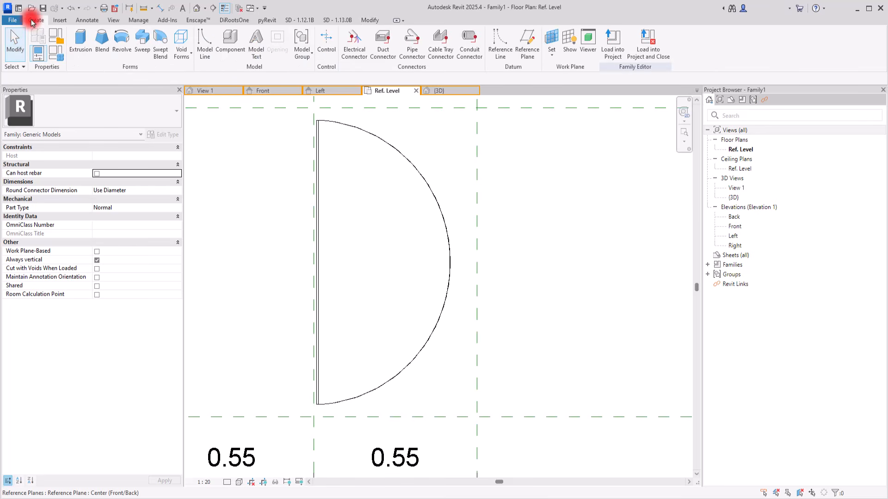
click(204, 57)
scroll(331, 188, down, 2)
key(Escape)
key(Escape)
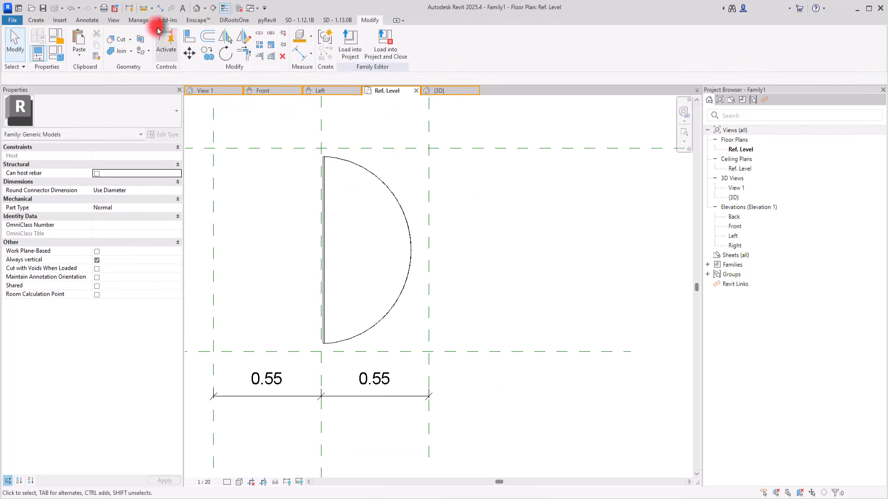
Draw a vertical symbolic line about 1.48 m long through the half-circle's outer part and a horizontal one outward from its straight edge's midpoint.
click(87, 20)
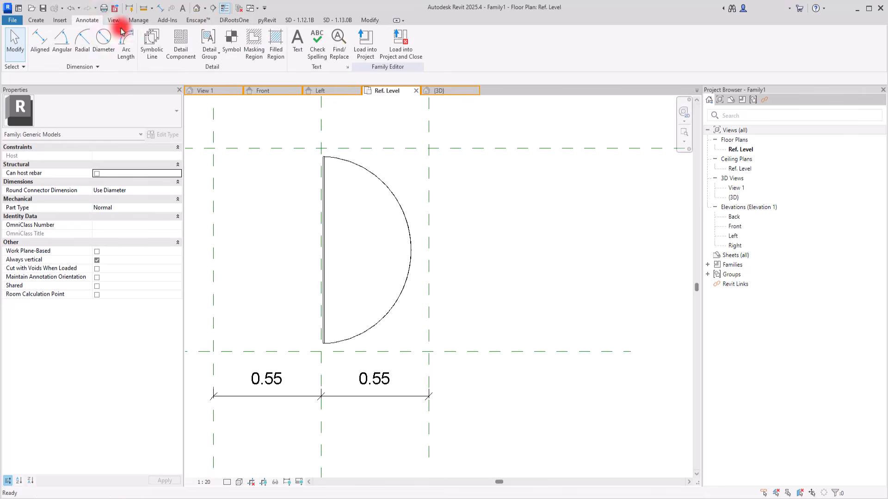
click(153, 44)
click(388, 124)
click(386, 424)
key(Escape)
click(323, 244)
click(325, 250)
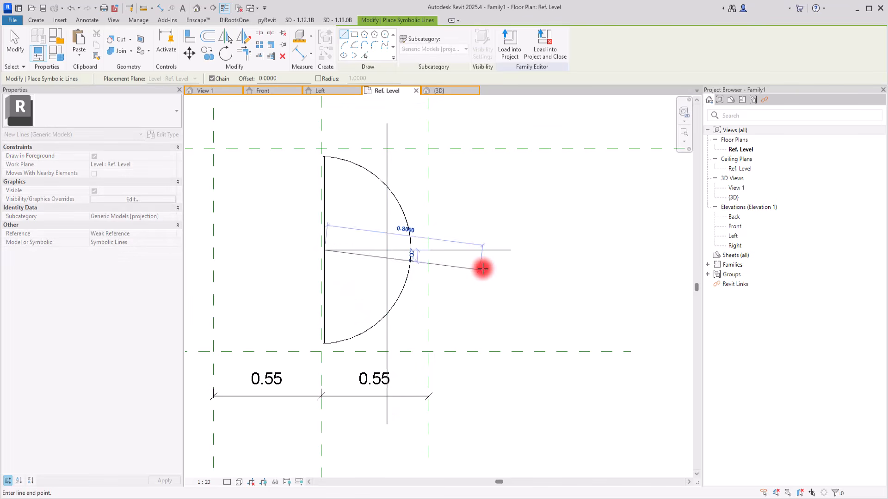
click(493, 250)
key(Escape)
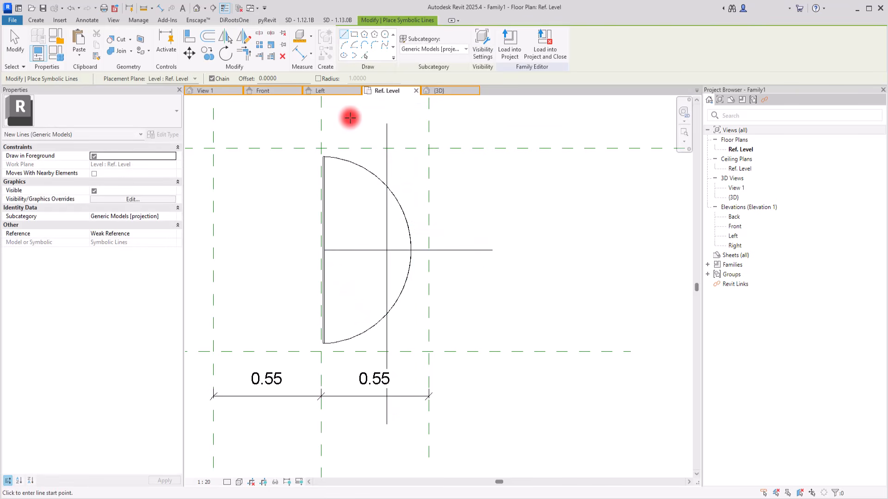
Draw a second vertical symbolic line across the half-circle, closer to its straight edge.
click(350, 118)
click(350, 415)
key(Escape)
key(Escape)
Nudge the inner vertical symbolic line toward the half-circle's straight edge.
click(351, 366)
key(Left)
key(Left)
key(Left)
key(Left)
key(Left)
key(Left)
key(Escape)
Nudge the outer vertical symbolic line toward the arc's apex, and the inner one slightly away from the straight edge.
click(389, 329)
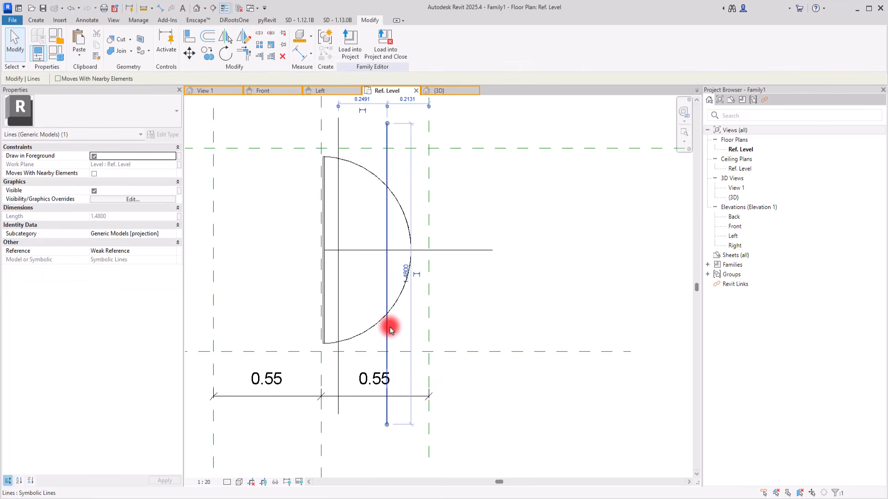
key(Right)
key(Right)
key(Right)
key(Right)
key(Escape)
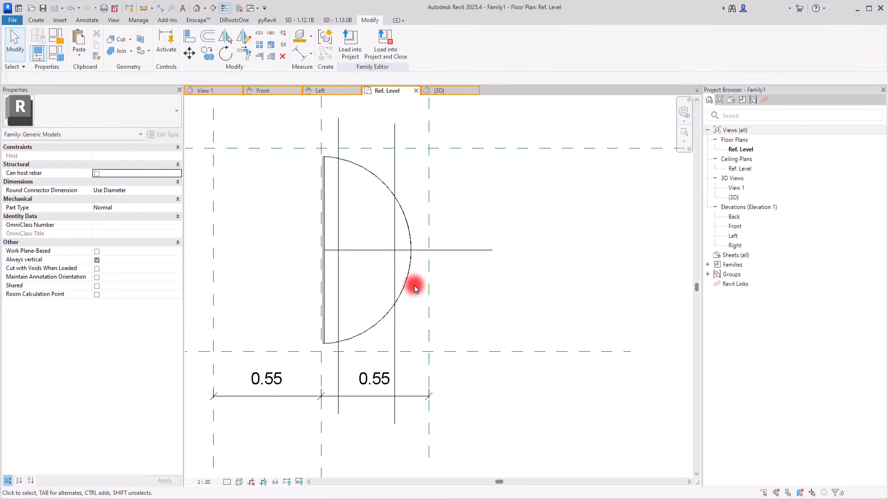
click(339, 390)
key(Right)
key(Right)
key(Escape)
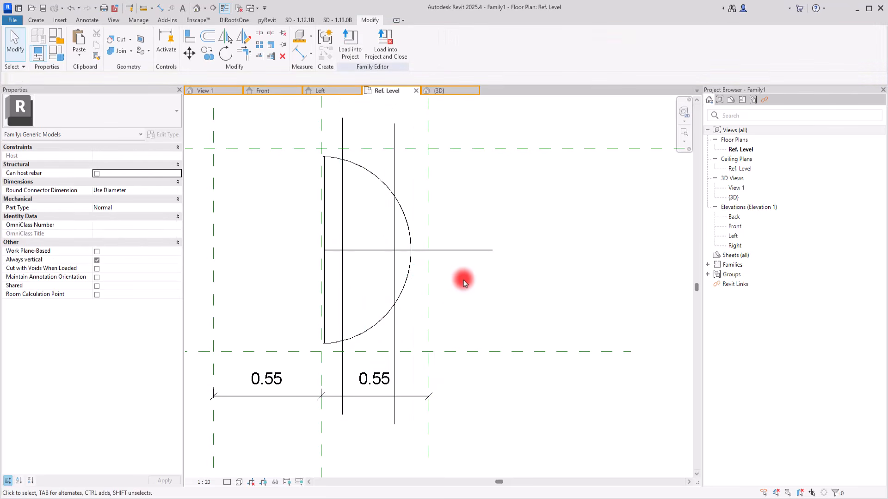
Create a 0.25 m solid extrusion from a small circle centred where the horizontal symbolic line crosses the outer vertical one.
scroll(448, 240, up, 4)
click(35, 20)
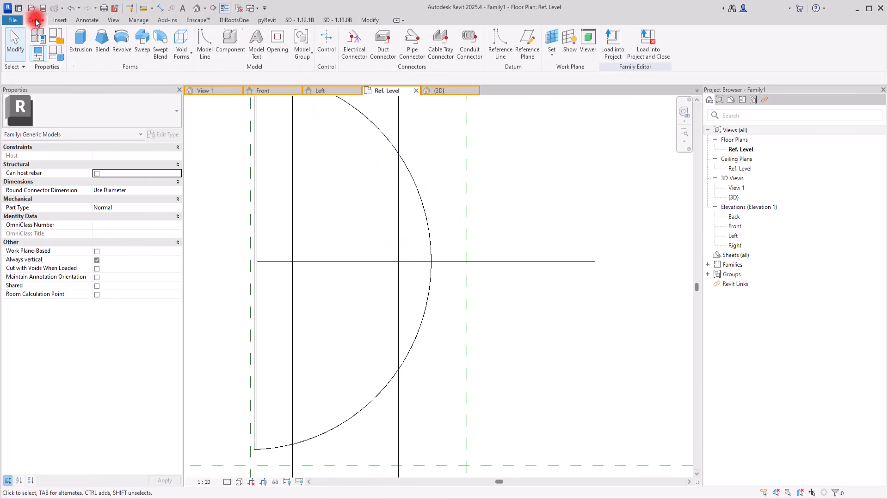
click(80, 41)
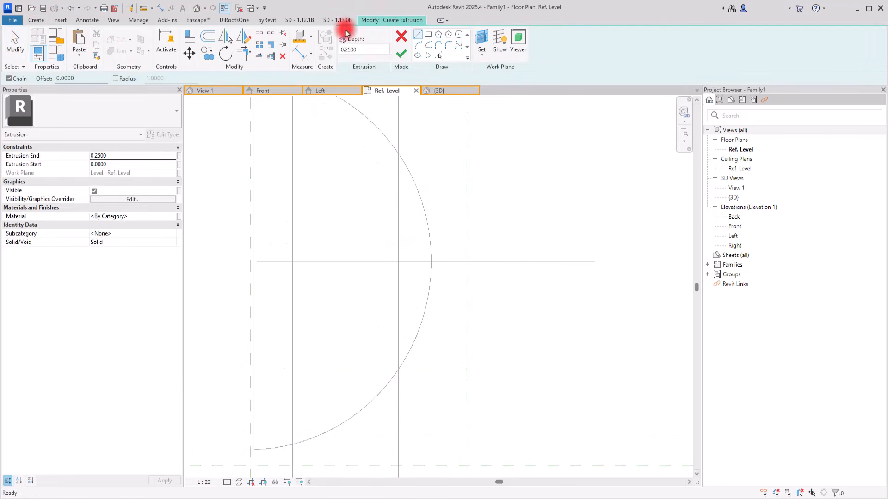
click(459, 37)
click(399, 262)
key(Escape)
click(404, 279)
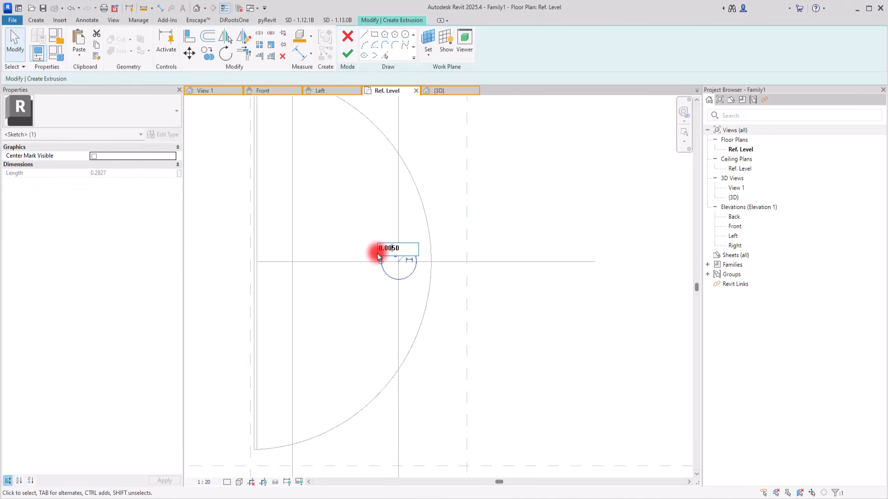
scroll(377, 257, up, 4)
scroll(386, 249, down, 2)
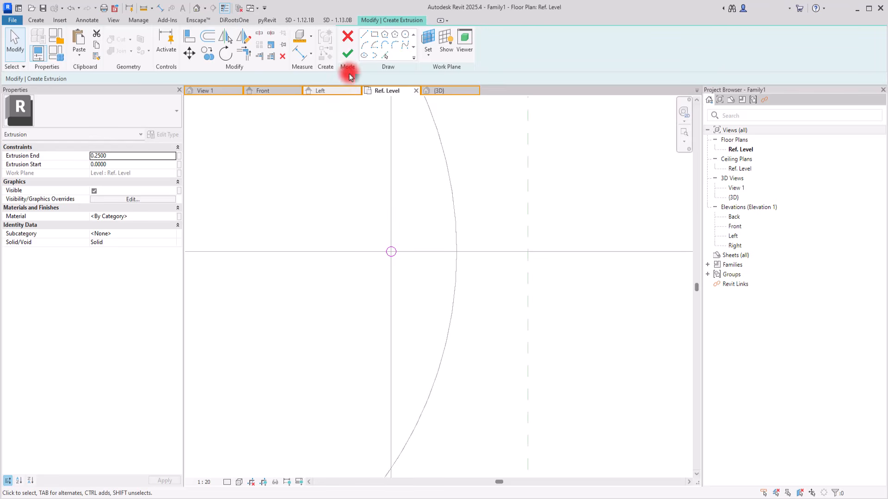
click(347, 54)
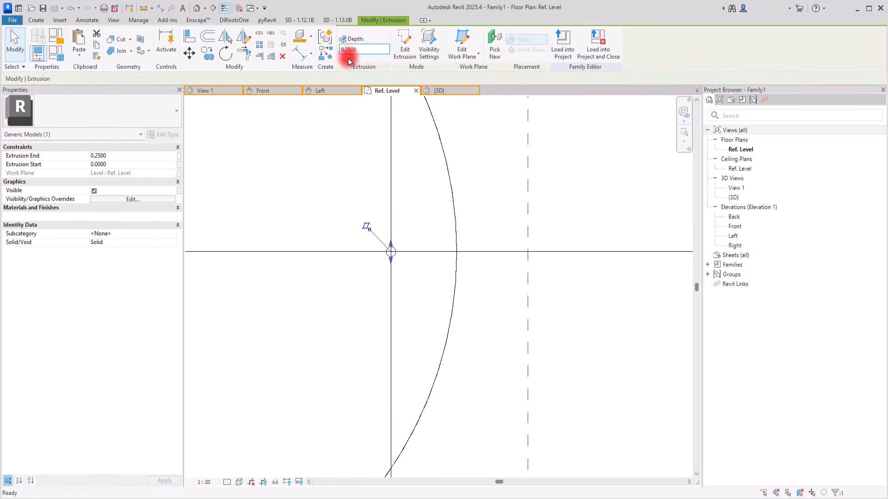
From the front, stretch the rod's ends to fit between the upper piece's underside and the lower piece's top face.
click(461, 92)
click(663, 130)
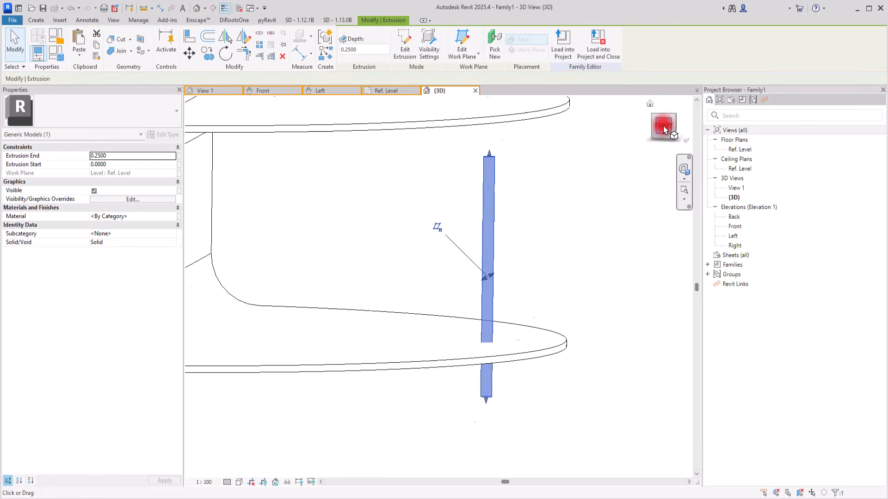
drag(449, 184, 451, 145)
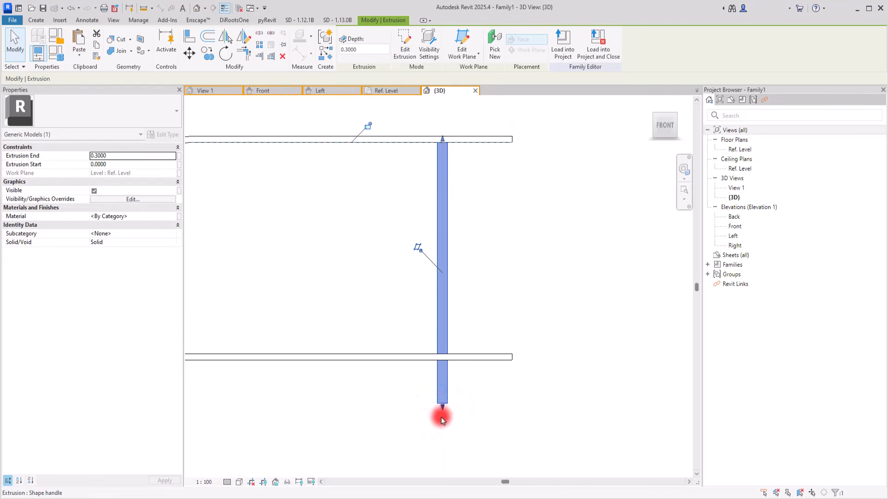
drag(443, 408, 444, 357)
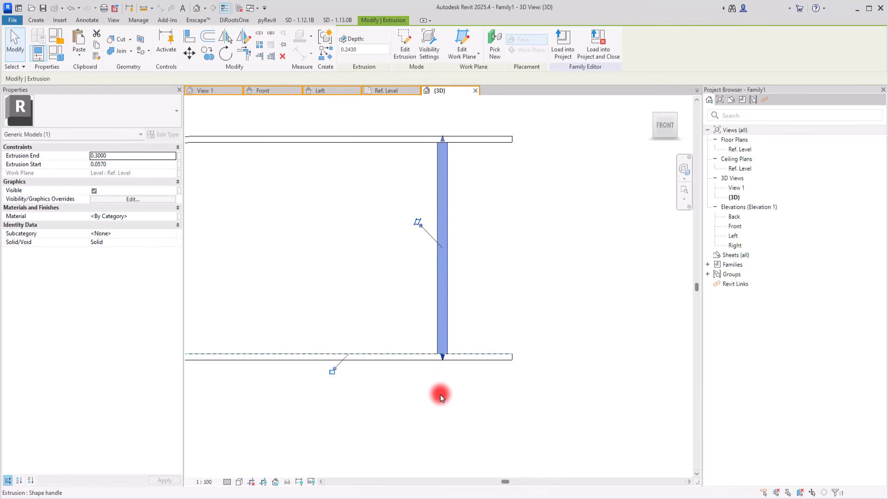
Paste a copy of the rod in the same place and reshape it into a short leg below the lower piece.
click(80, 58)
click(120, 152)
drag(443, 358, 442, 400)
drag(443, 139, 443, 362)
scroll(504, 288, down, 2)
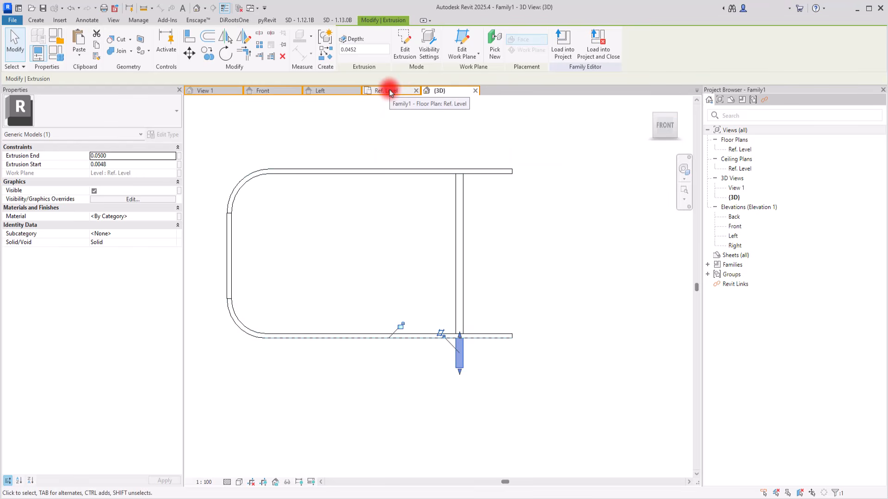
In the Front elevation, extend the leg's lower end to the Ref. Level line.
click(325, 90)
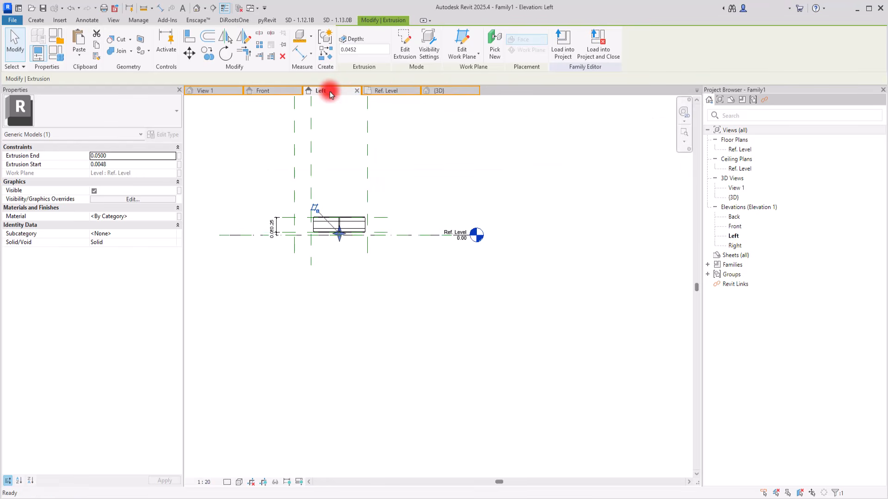
scroll(352, 245, up, 6)
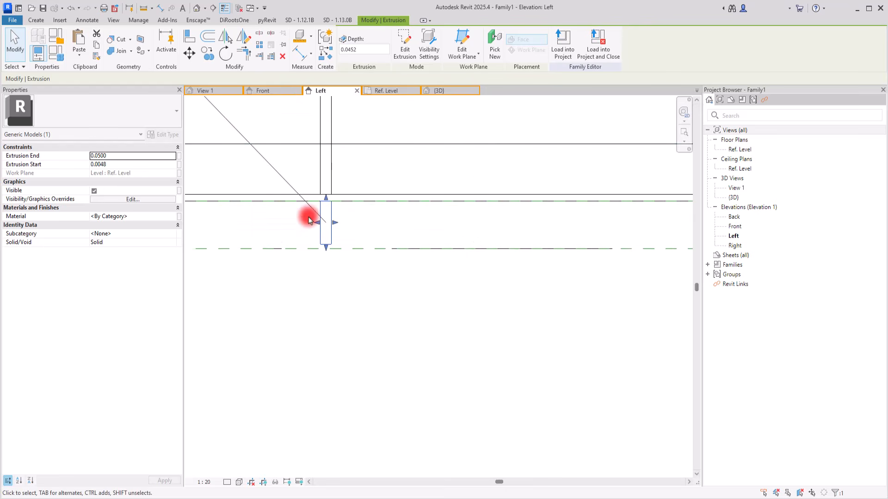
click(259, 89)
scroll(398, 300, up, 3)
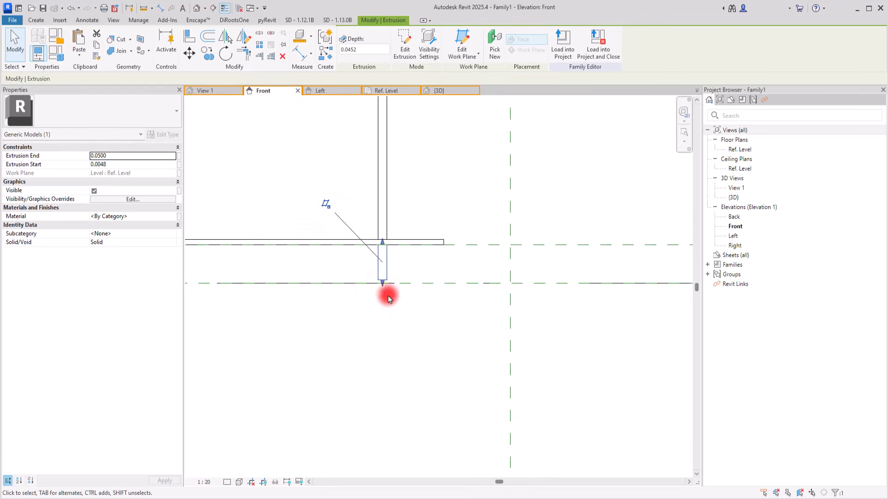
drag(382, 285, 383, 288)
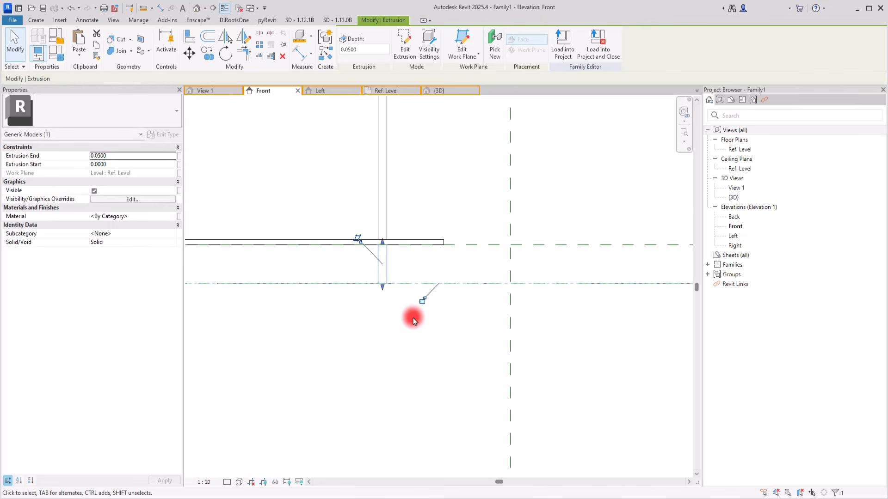
click(393, 335)
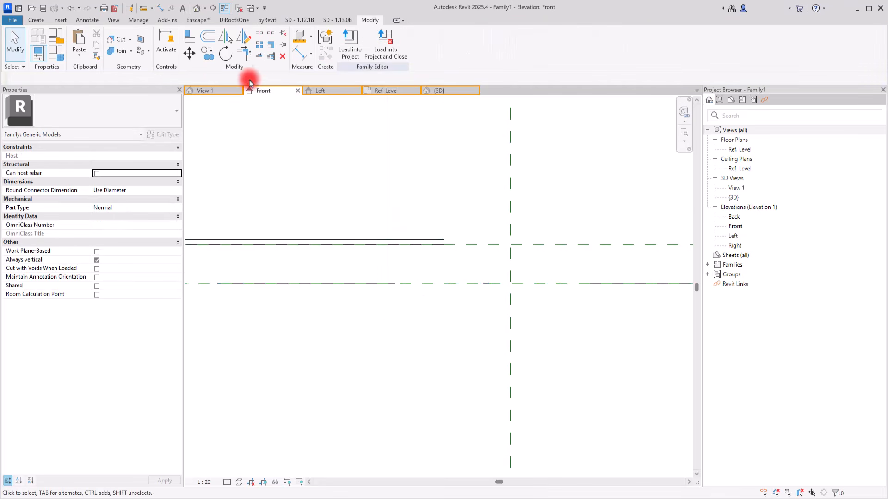
click(191, 37)
click(395, 253)
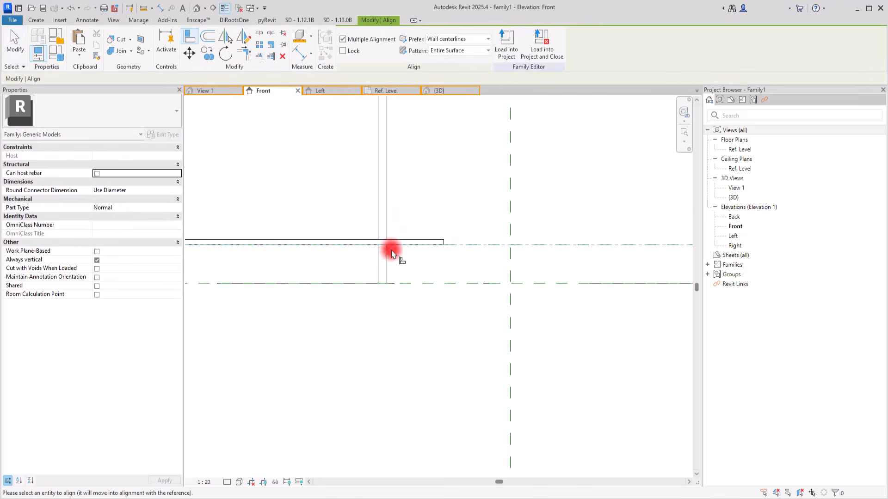
key(Escape)
key(Escape)
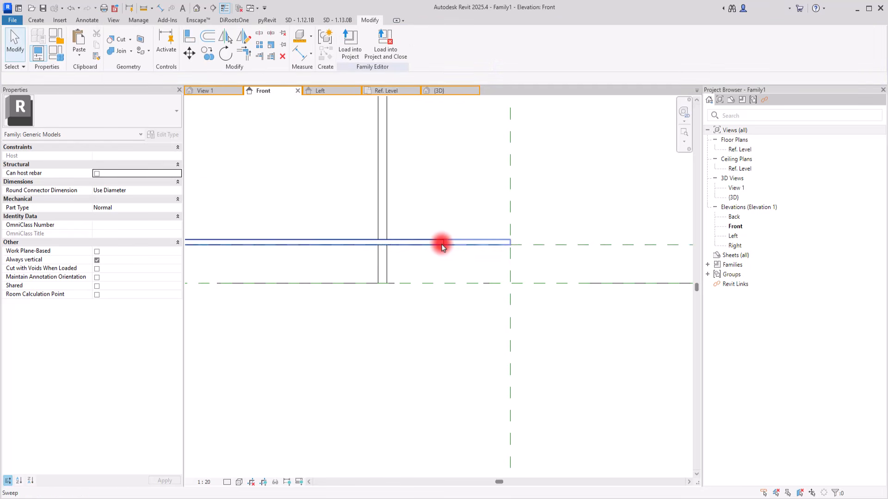
scroll(419, 300, down, 3)
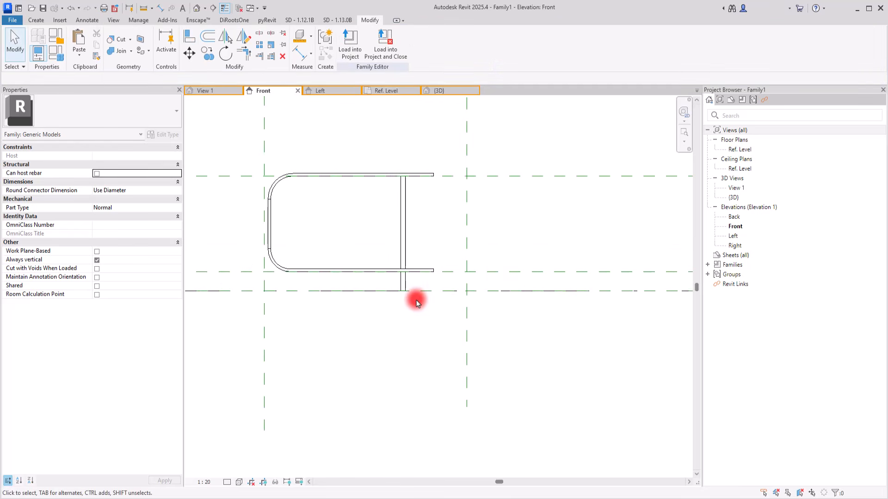
Paste a copy of the rod in the same place and shrink it into a short cap above the upper piece.
click(402, 248)
click(80, 55)
click(101, 147)
scroll(404, 183, up, 3)
drag(402, 167, 401, 152)
drag(401, 359, 407, 162)
scroll(405, 155, up, 3)
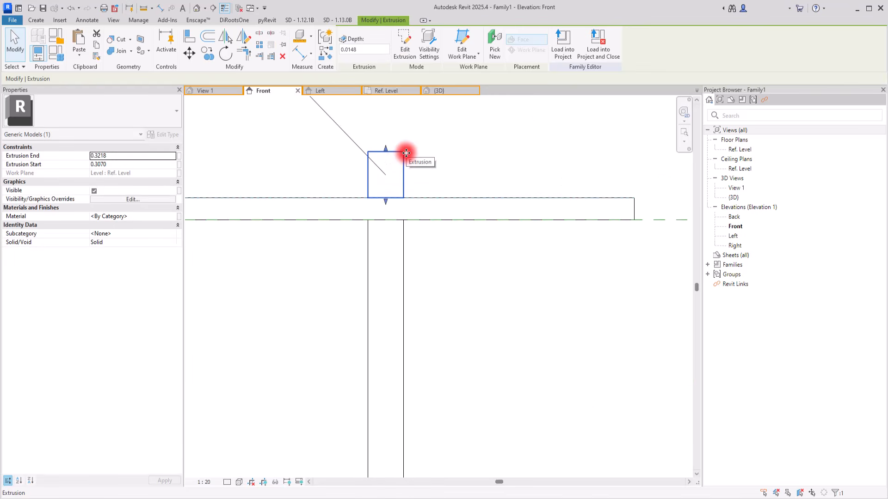
Set the cap's extrusion end to 0.317, and shorten the cap further to a depth of about 0.005 m.
click(112, 157)
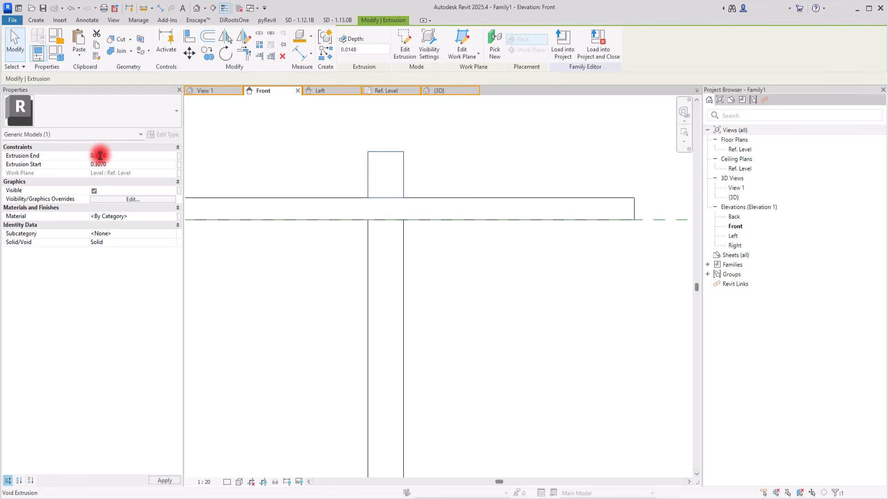
click(310, 161)
click(392, 172)
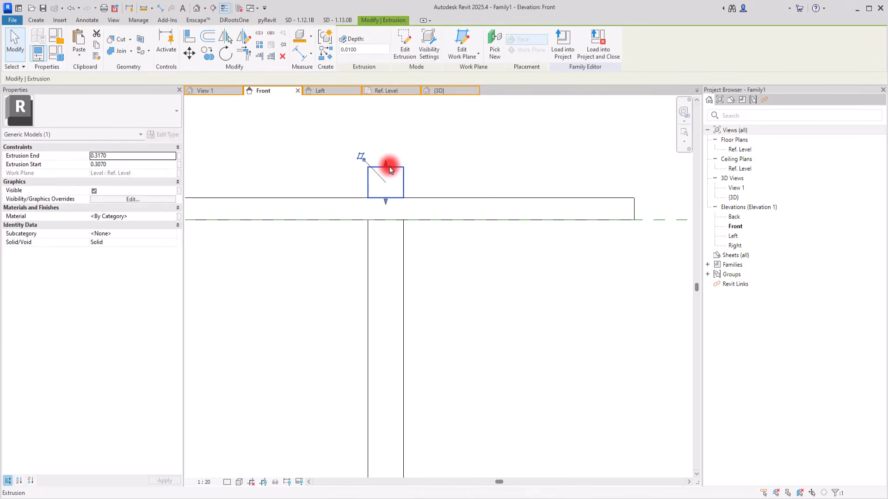
click(294, 268)
scroll(476, 156, down, 3)
scroll(476, 156, down, 4)
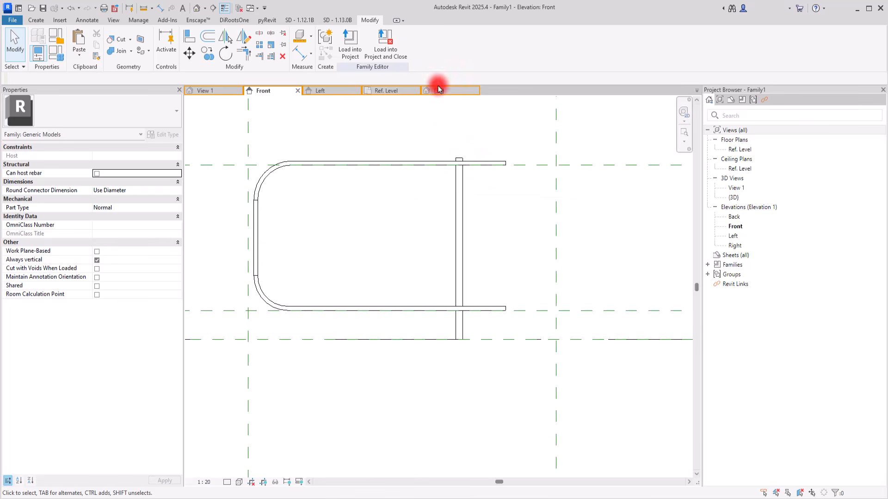
Examine the rod, cap and leg in the 3D view and the Ref. Level plan.
click(438, 91)
shift+middle_drag(439, 152, 471, 220)
scroll(471, 220, up, 5)
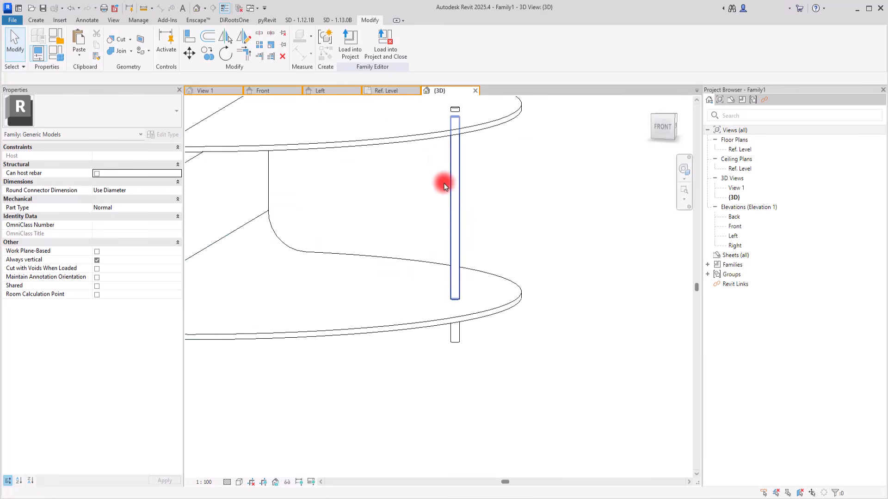
scroll(456, 179, down, 5)
shift+middle_drag(481, 212, 330, 152)
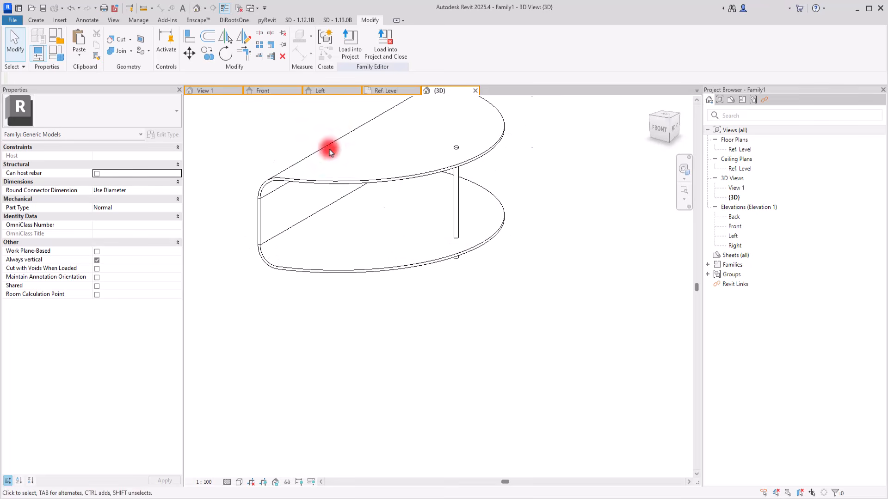
click(390, 92)
scroll(406, 250, down, 3)
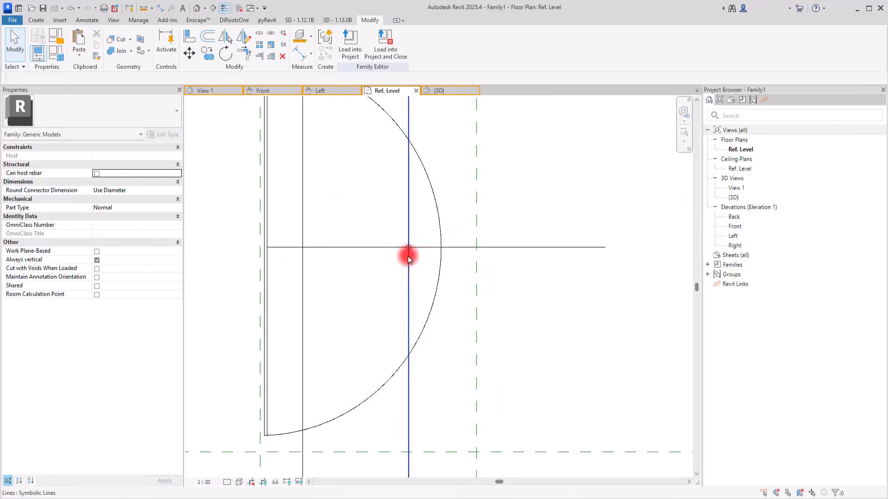
click(445, 90)
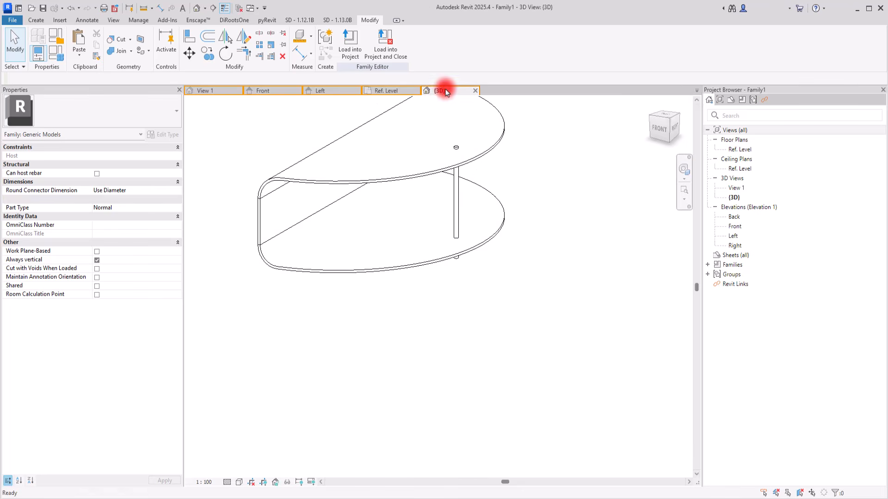
In the Ref. Level plan, copy the short leg onto the inner vertical symbolic line, near the lower end of the half-round.
shift+middle_drag(475, 333, 542, 358)
click(457, 254)
click(380, 90)
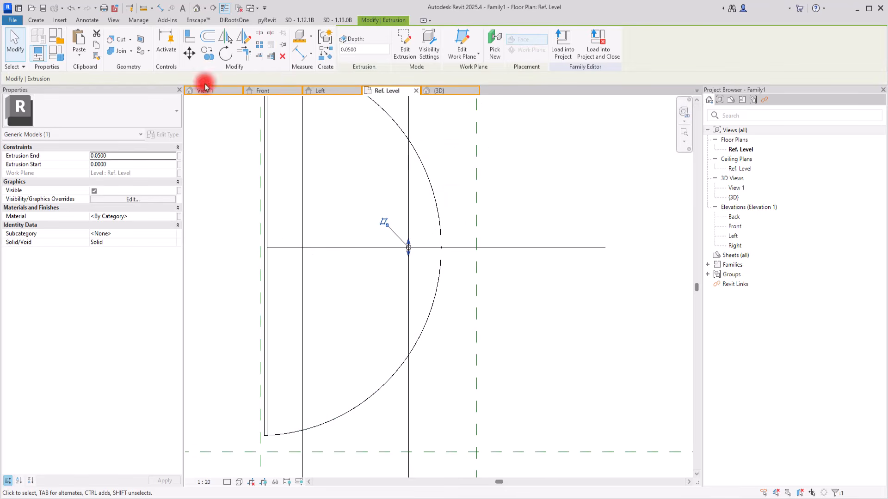
click(208, 53)
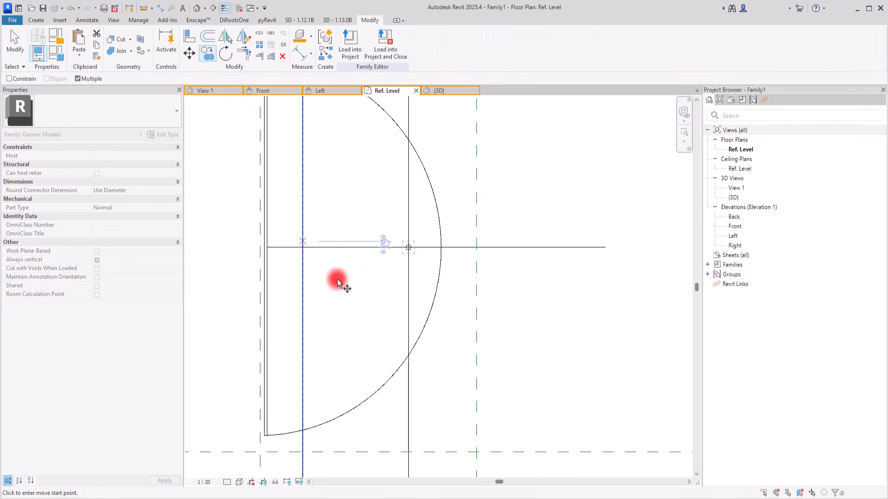
scroll(409, 249, up, 3)
click(407, 248)
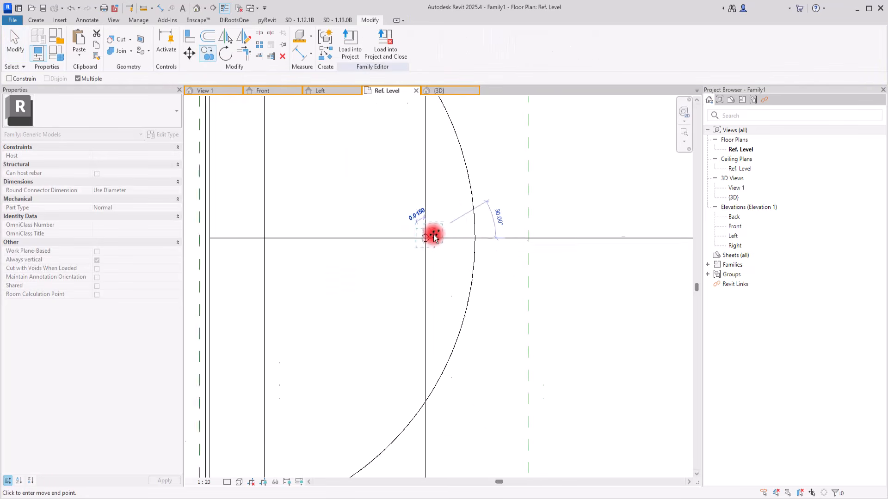
scroll(434, 237, down, 2)
click(337, 364)
key(Escape)
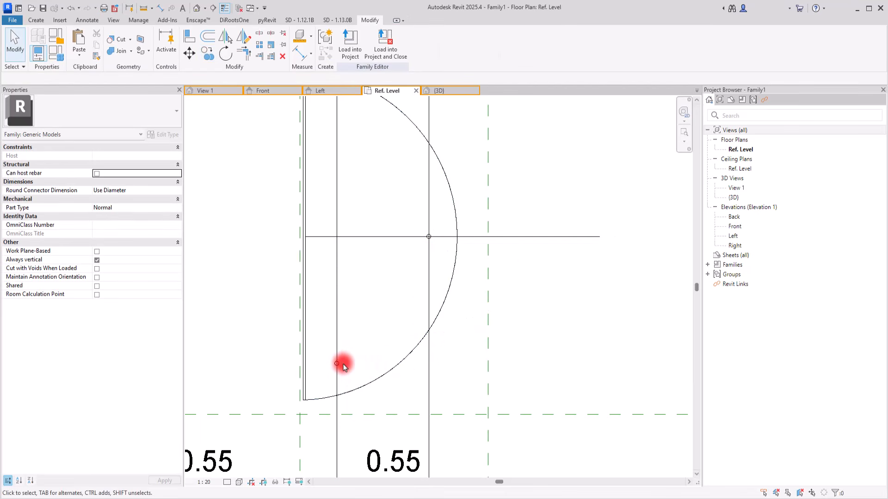
Mirror the copied leg across the horizontal symbolic line to the other end of the half-round.
click(339, 365)
click(243, 36)
click(513, 237)
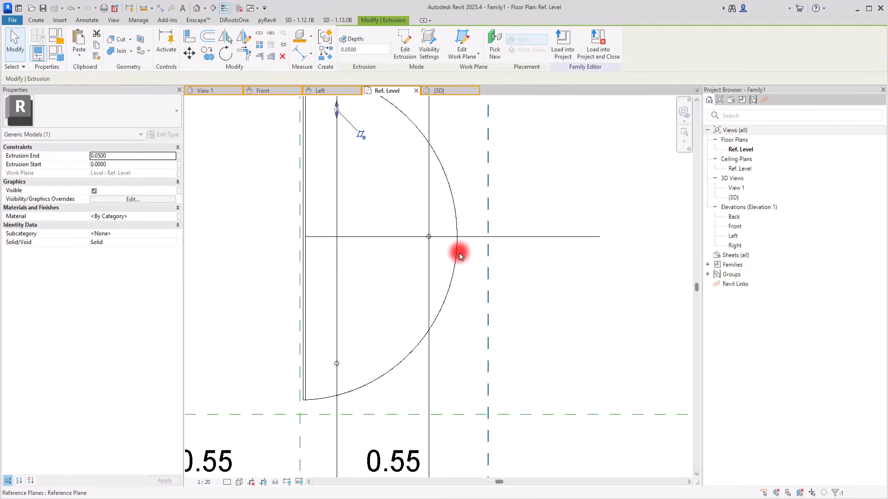
Select all solids and voids of the half-round unit and mirror a copy across the Center (Left/Right) reference plane.
click(443, 91)
shift+middle_drag(515, 337, 297, 163)
scroll(367, 319, down, 3)
drag(233, 130, 531, 382)
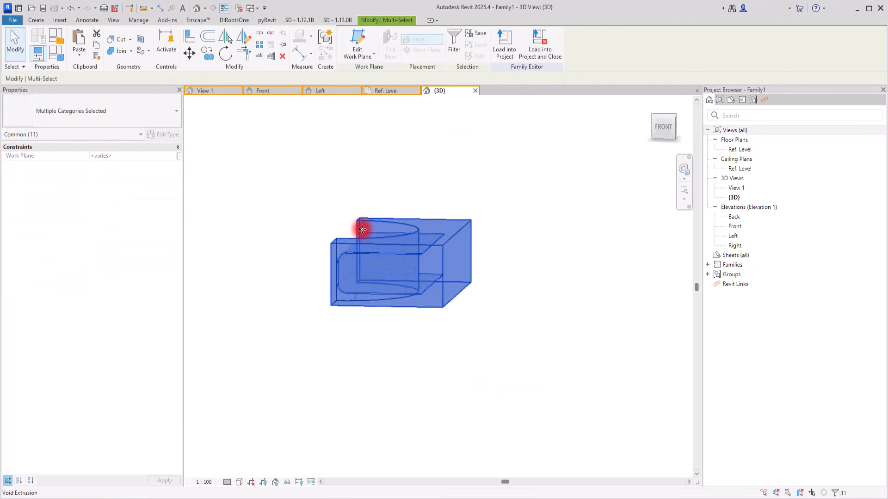
scroll(402, 295, up, 3)
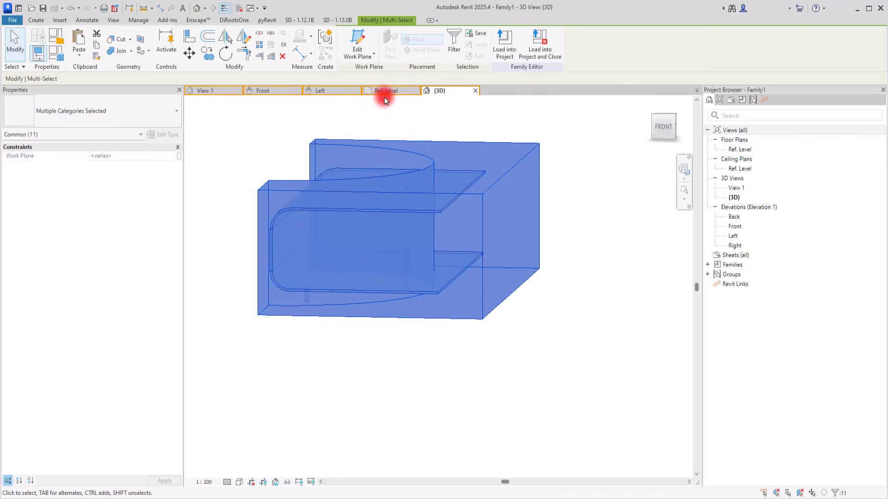
click(390, 91)
scroll(435, 376, down, 3)
scroll(396, 194, up, 3)
click(243, 37)
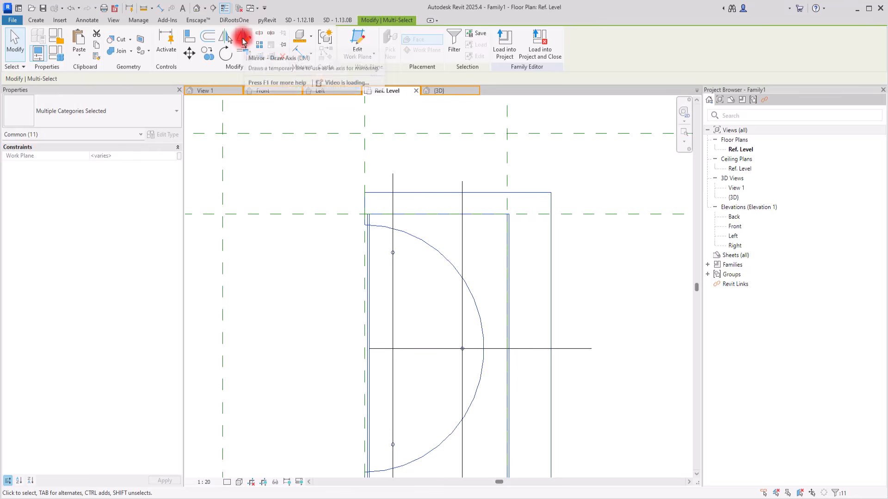
click(365, 156)
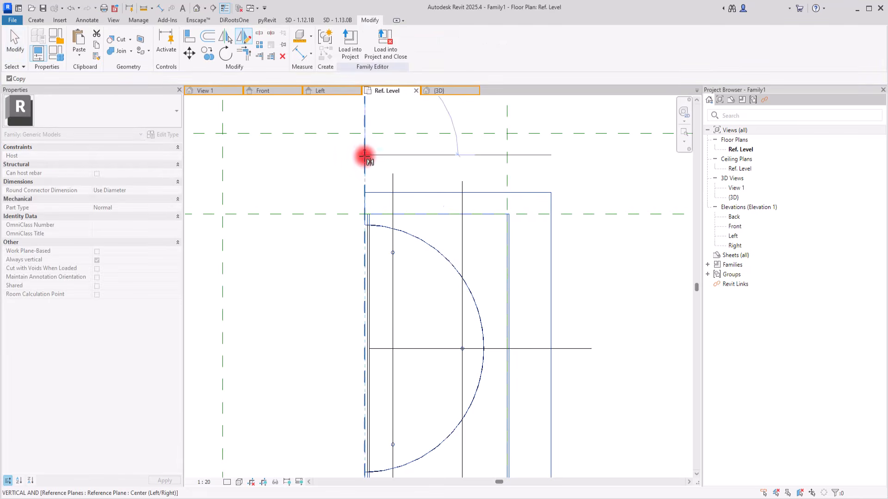
click(365, 253)
scroll(321, 244, down, 3)
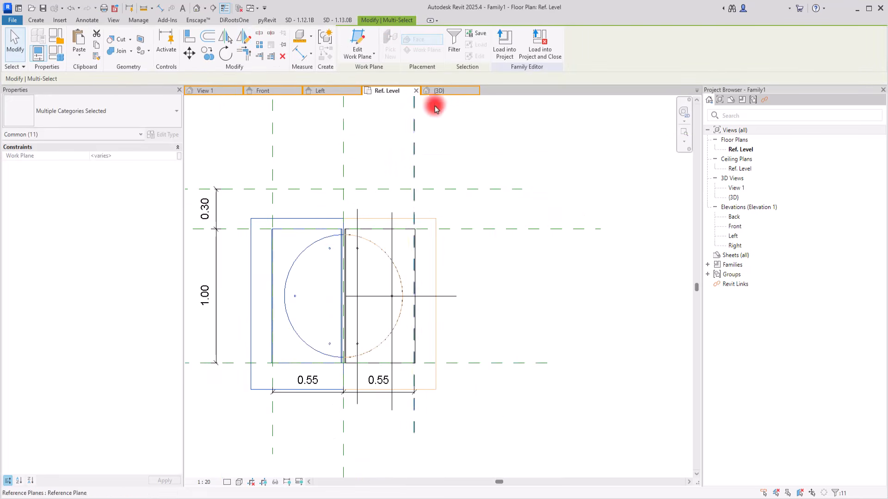
Move the mirrored half along the Center (Left/Right) plane towards the upper reference plane so the two halves are staggered.
click(456, 90)
scroll(351, 357, down, 2)
shift+middle_drag(303, 382, 291, 429)
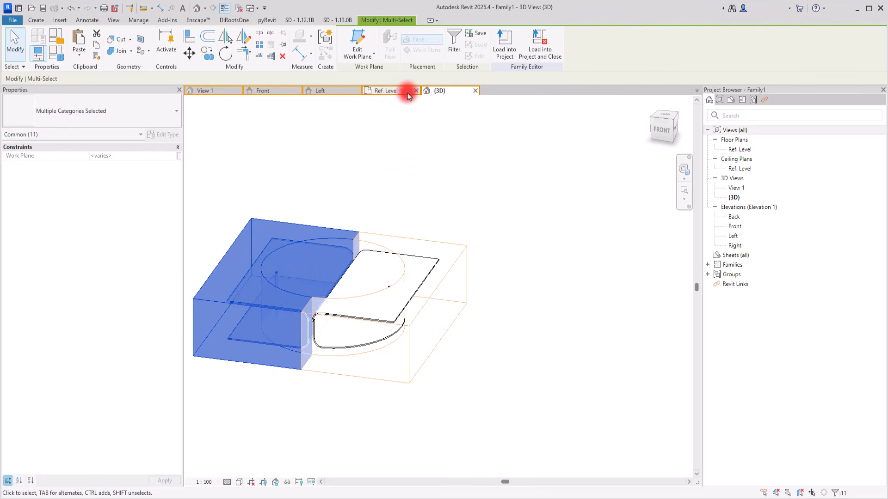
click(393, 92)
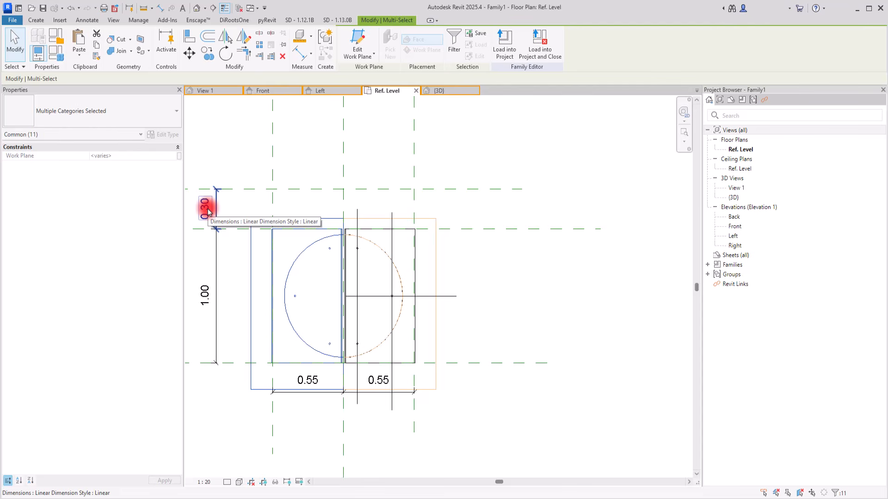
click(188, 54)
scroll(344, 241, up, 5)
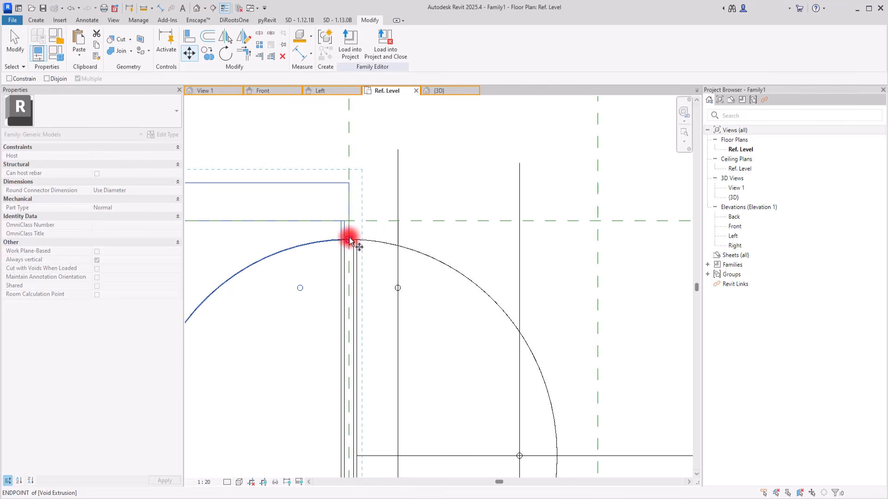
click(345, 240)
middle_drag(347, 184, 347, 233)
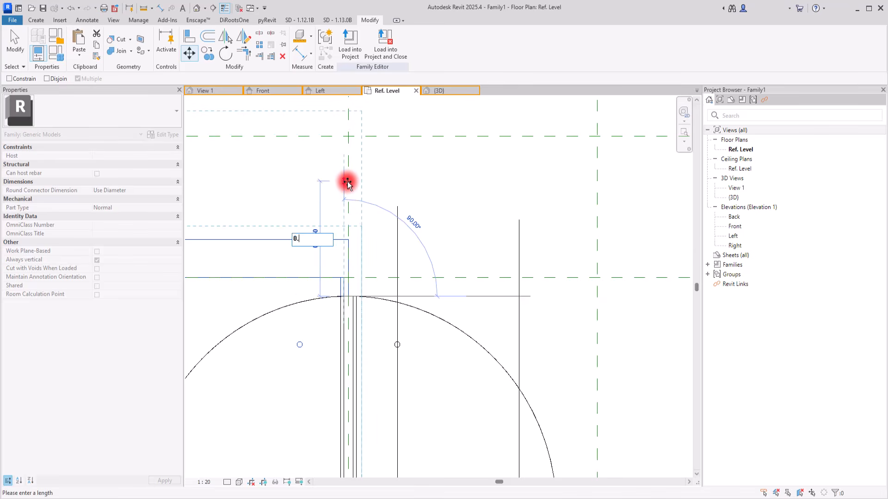
key(Return)
click(467, 189)
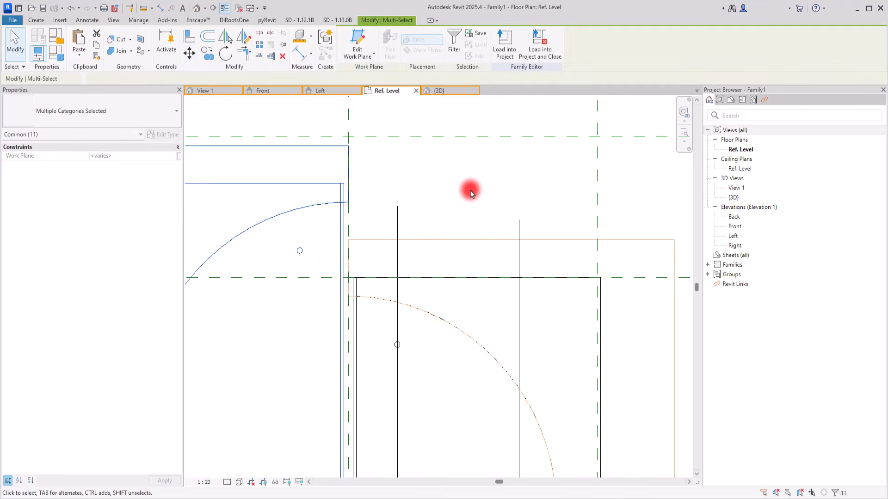
scroll(441, 190, down, 3)
Examine the two staggered halves in 3D from the front and the back.
click(444, 90)
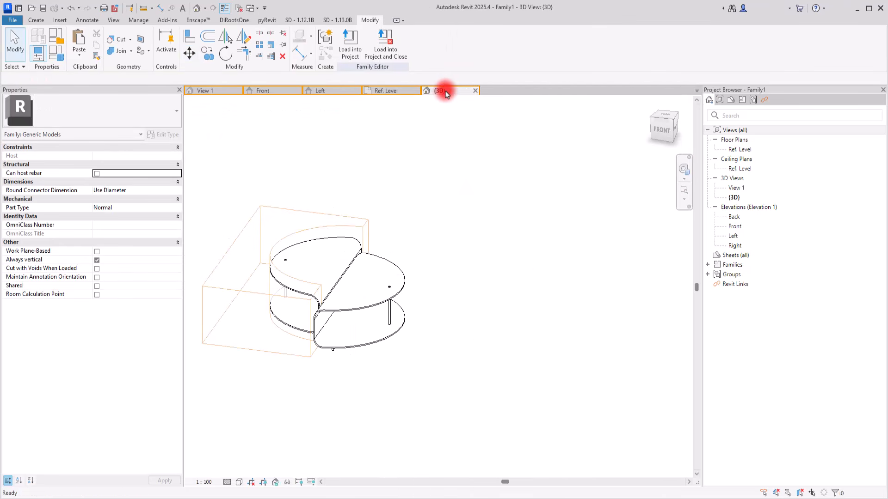
shift+middle_drag(467, 386, 438, 391)
click(314, 351)
key(Escape)
click(303, 356)
key(Delete)
scroll(537, 286, down, 3)
scroll(358, 260, up, 5)
shift+middle_drag(518, 403, 422, 340)
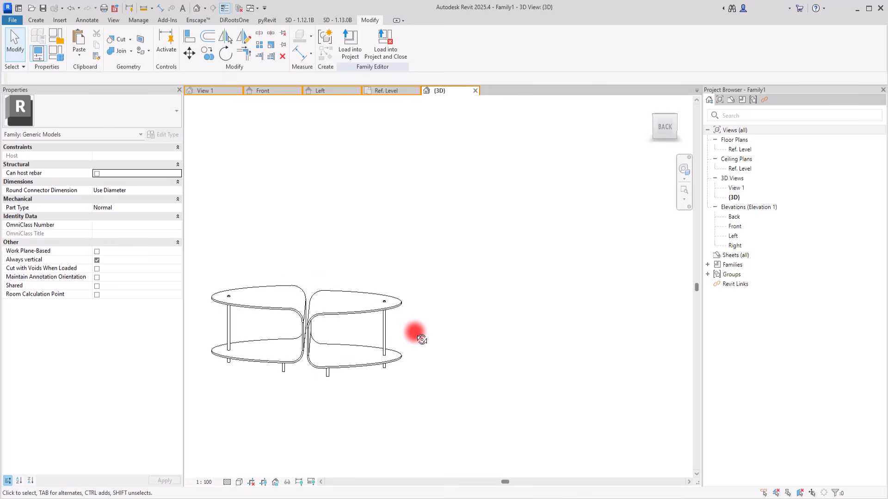
shift+middle_drag(412, 266, 388, 341)
mouse_move(210, 165)
mouse_down()
mouse_move(402, 363)
mouse_move(610, 448)
mouse_move(407, 263)
mouse_move(448, 195)
mouse_up()
scroll(314, 334, up, 1)
scroll(315, 334, up, 1)
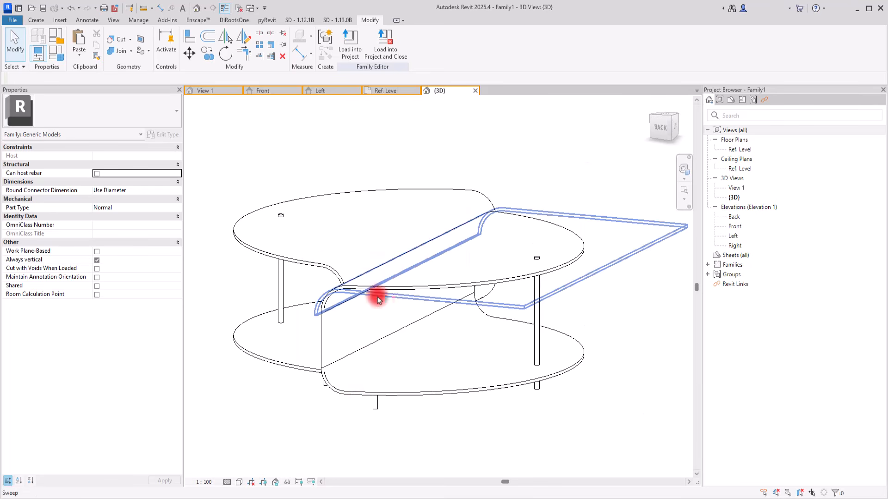
Inspect the vertical sweep, support rods and legs of both halves up close and from several angles in 3D.
click(325, 337)
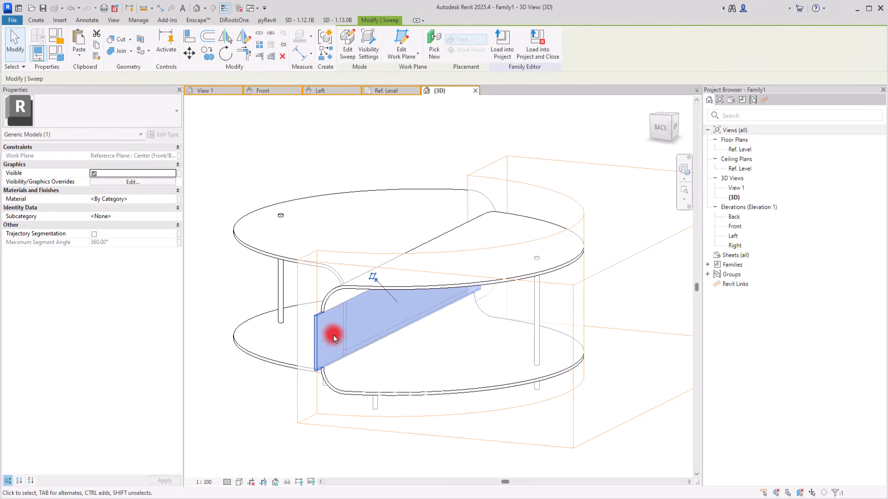
click(256, 442)
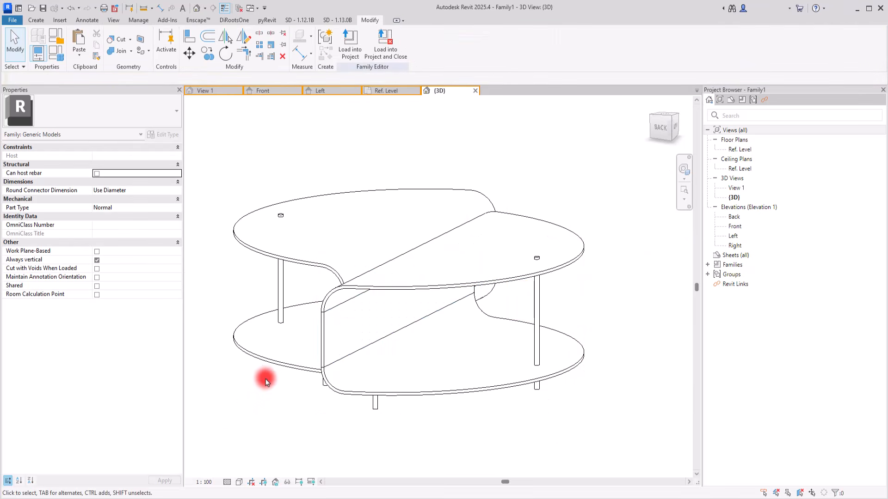
shift+middle_drag(307, 378, 366, 308)
scroll(422, 331, down, 2)
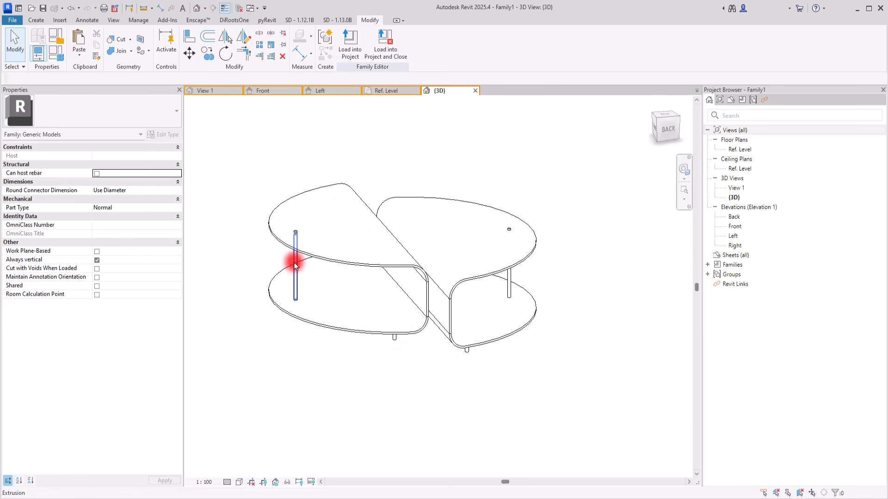
click(294, 266)
shift+middle_drag(413, 360, 407, 323)
scroll(410, 301, up, 5)
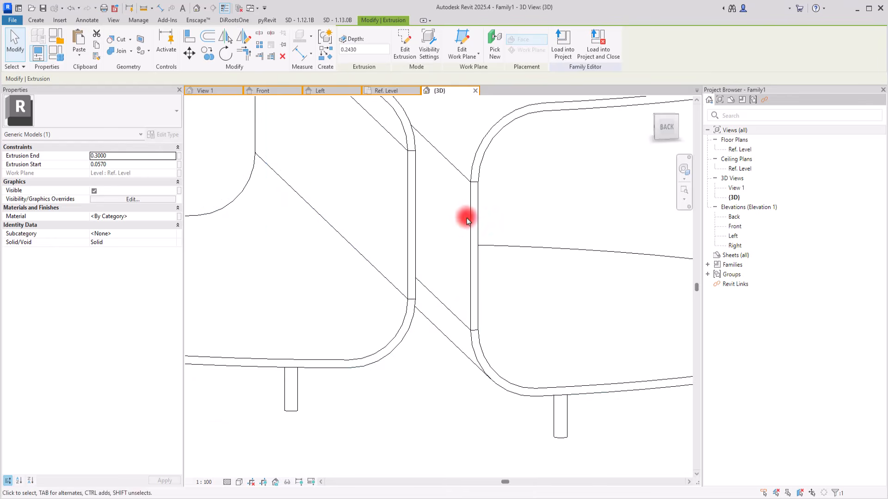
scroll(470, 206, down, 8)
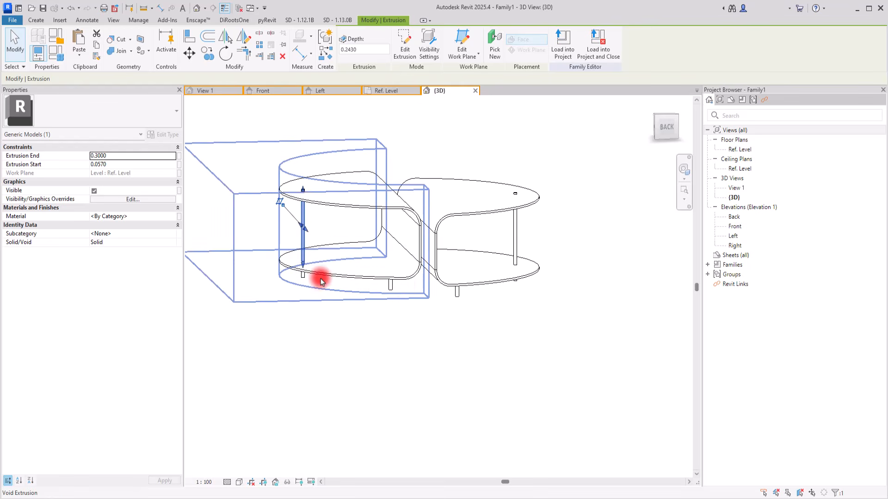
scroll(403, 172, up, 3)
scroll(430, 225, up, 2)
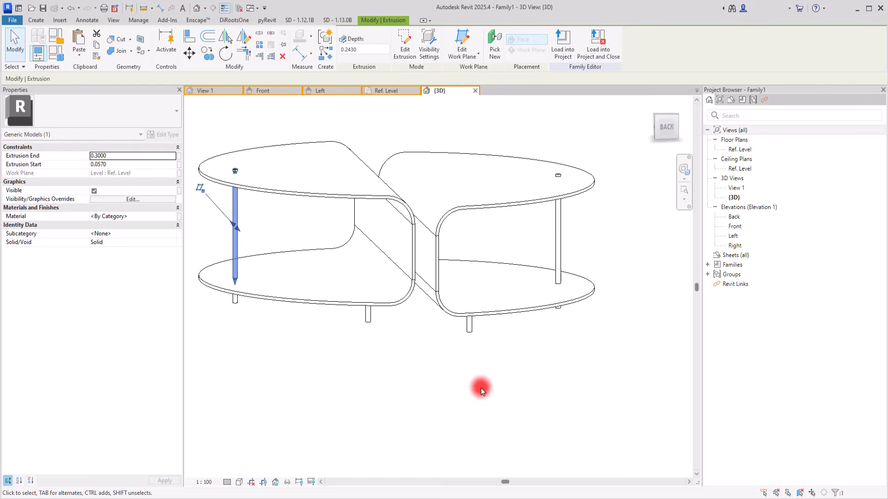
shift+middle_drag(525, 359, 472, 398)
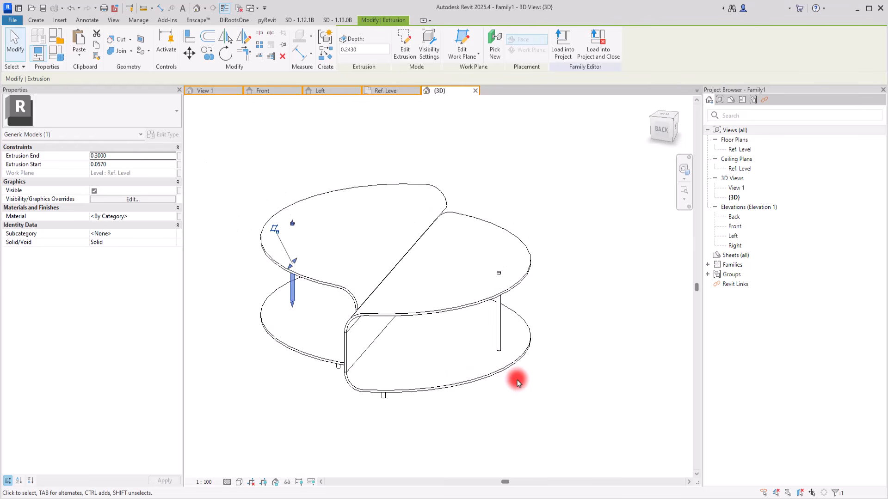
scroll(571, 294, down, 2)
shift+middle_drag(571, 294, 618, 380)
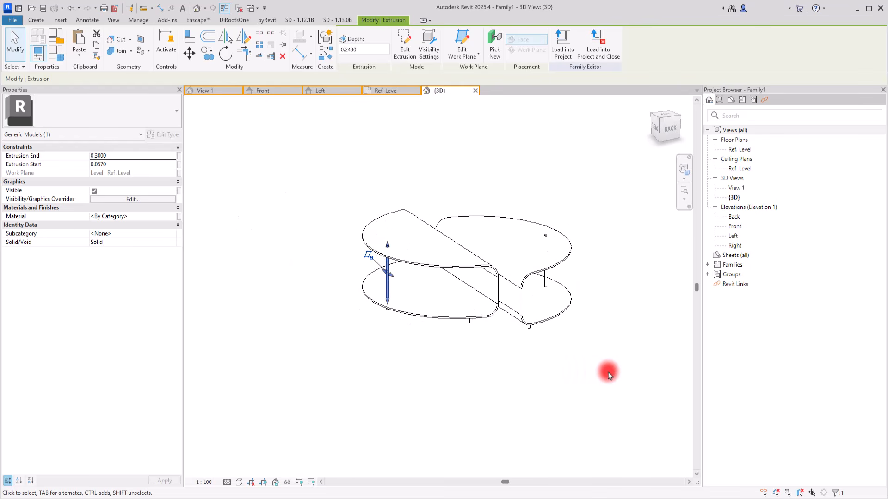
scroll(610, 271, up, 2)
click(607, 270)
scroll(606, 270, down, 1)
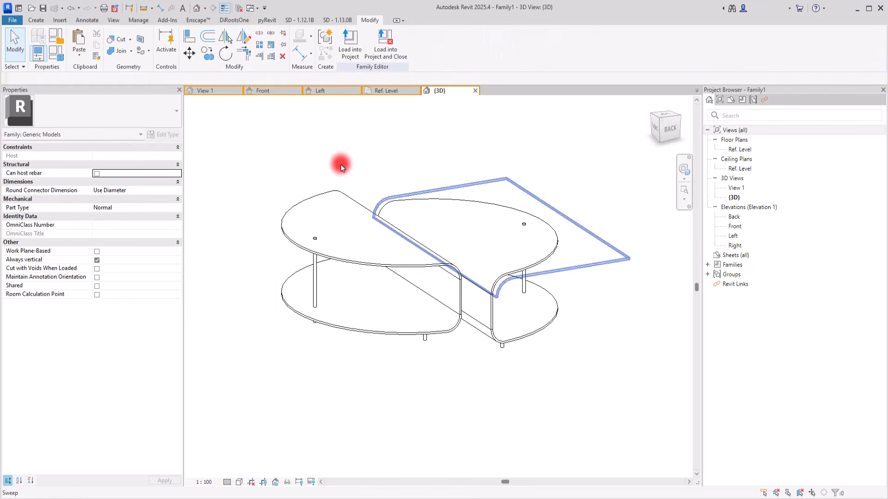